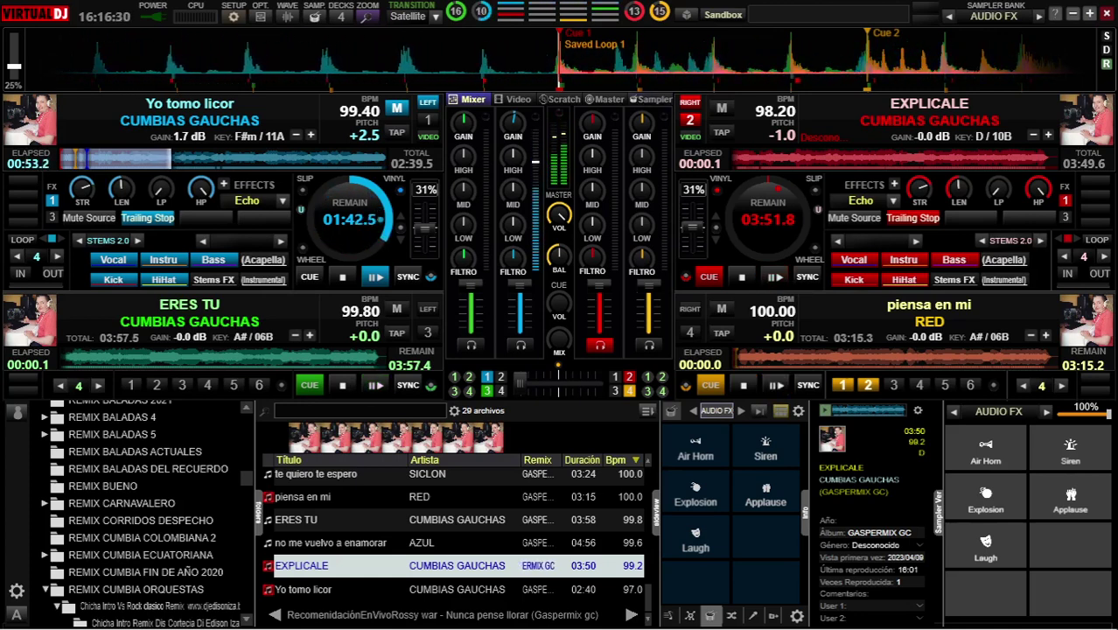
With deck 2's gain at 1.7 dB, start and sync EXPLICALE there and stop Yo tomo licor on deck 1
mouse_move(593, 124)
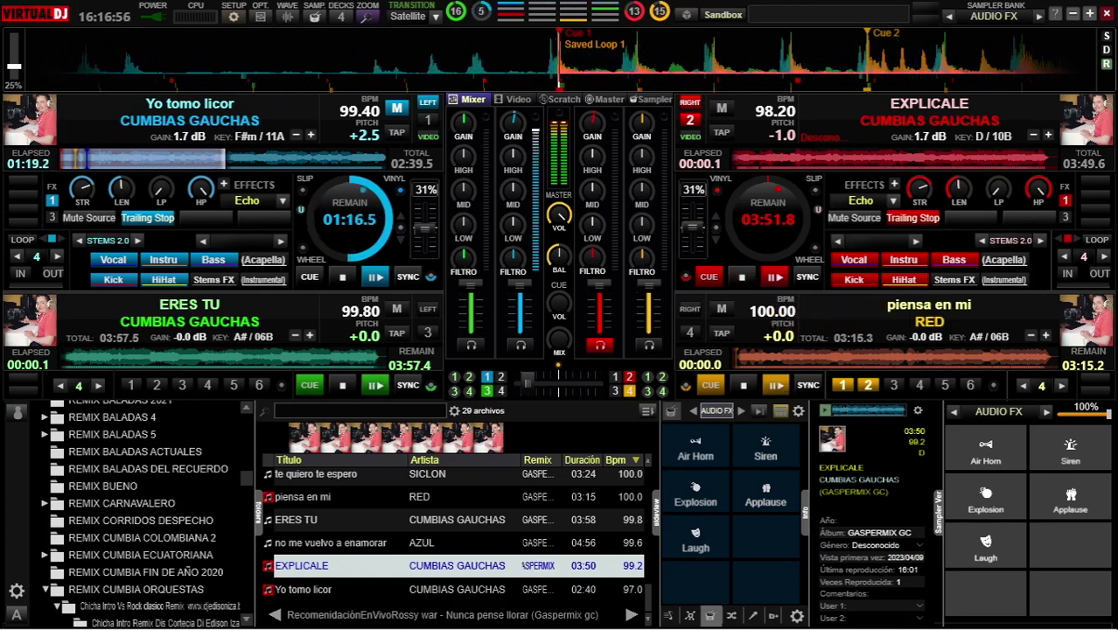
click(775, 277)
click(808, 276)
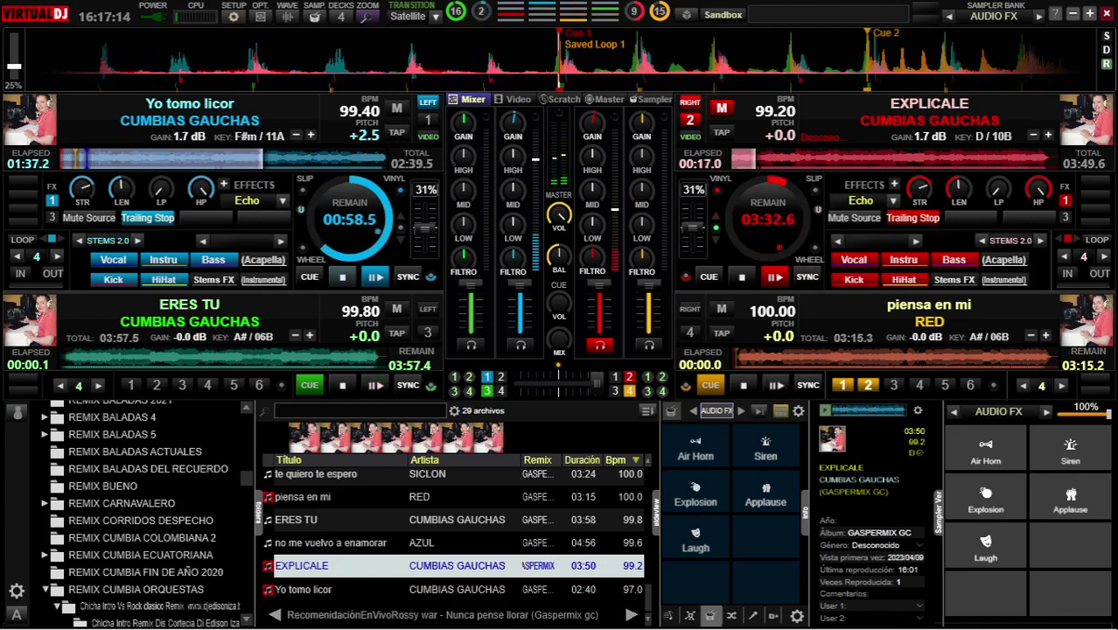
click(342, 277)
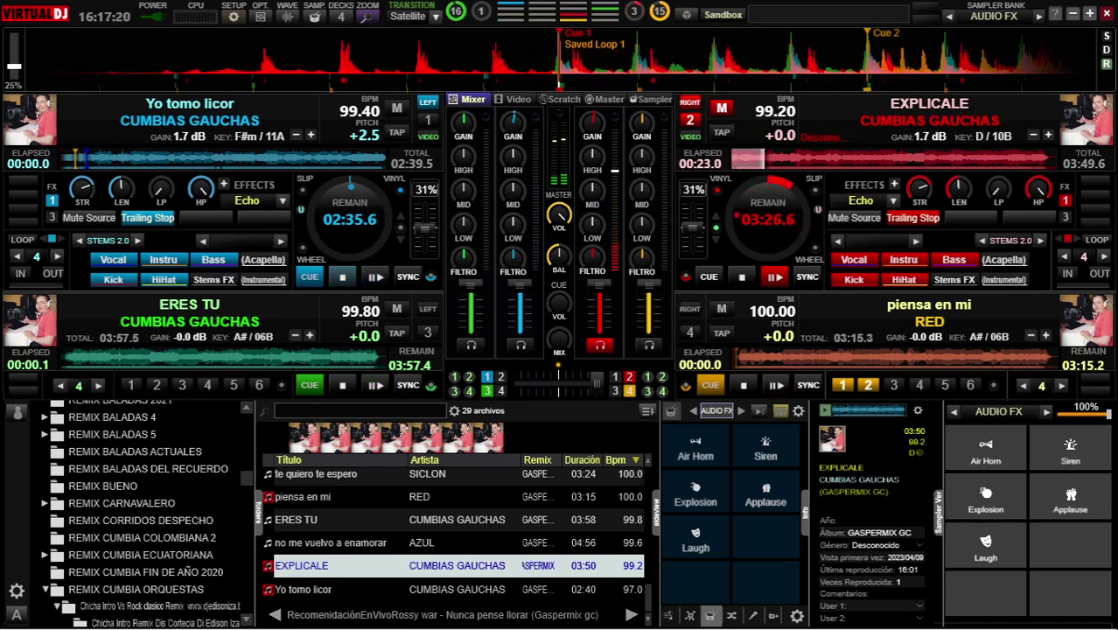
Load the track ERES TU by CUMBIAS GAUCHAS onto deck 1
key(Down)
key(Down)
key(Down)
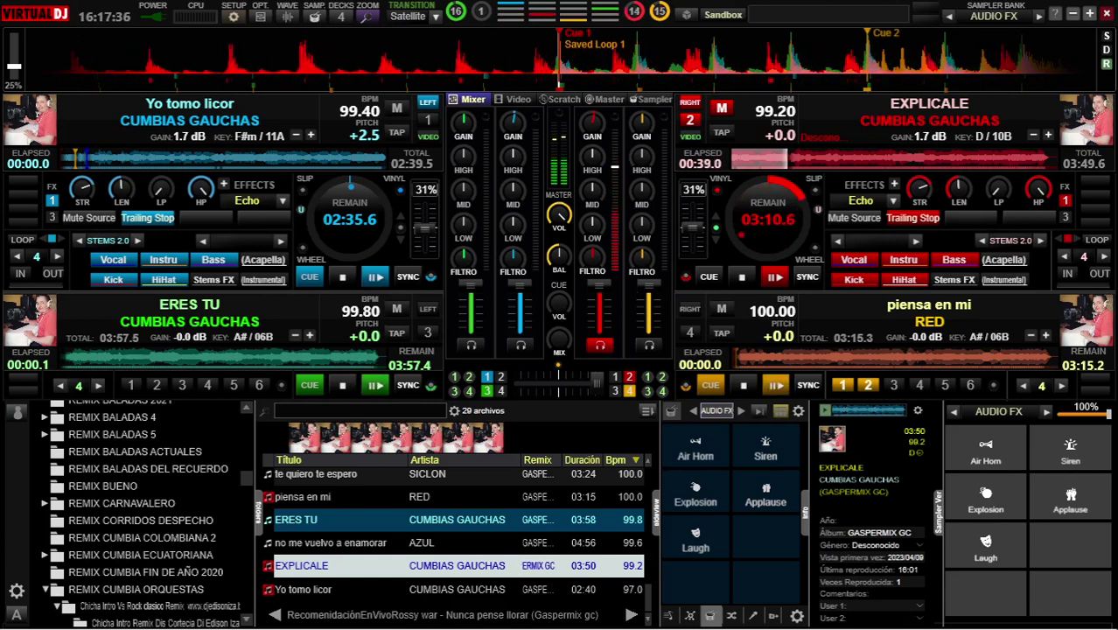
key(Up)
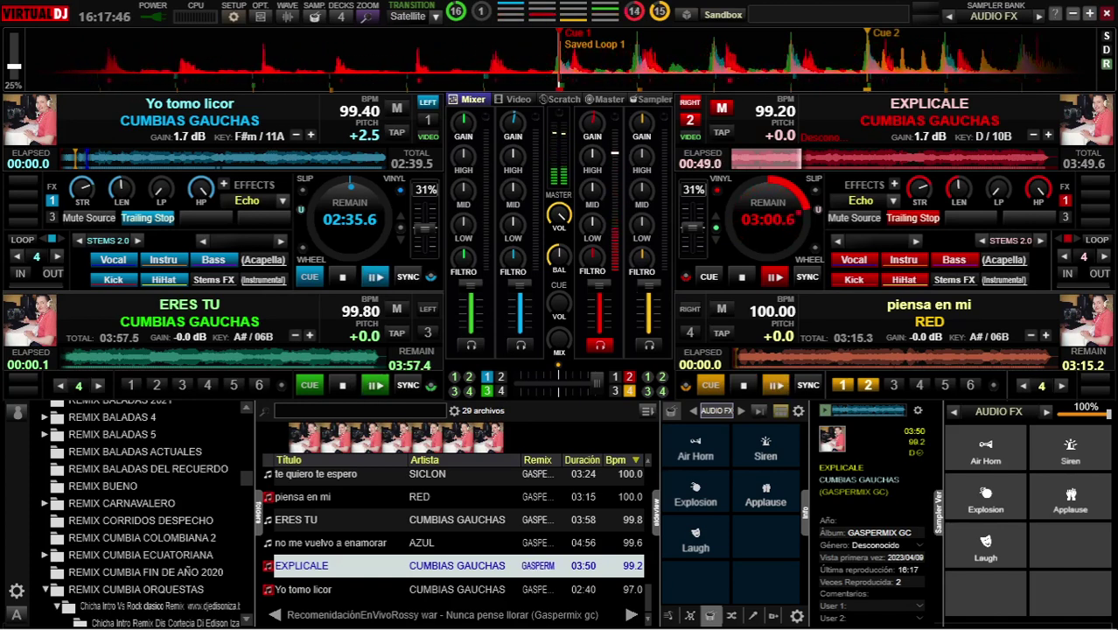
key(Up)
key(Up)
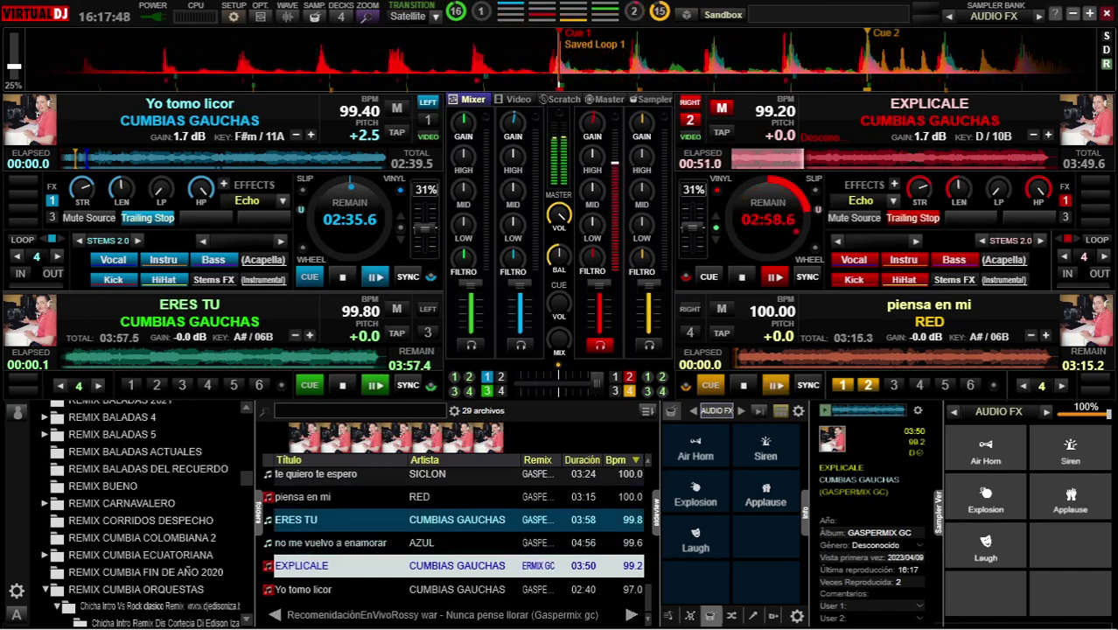
click(459, 519)
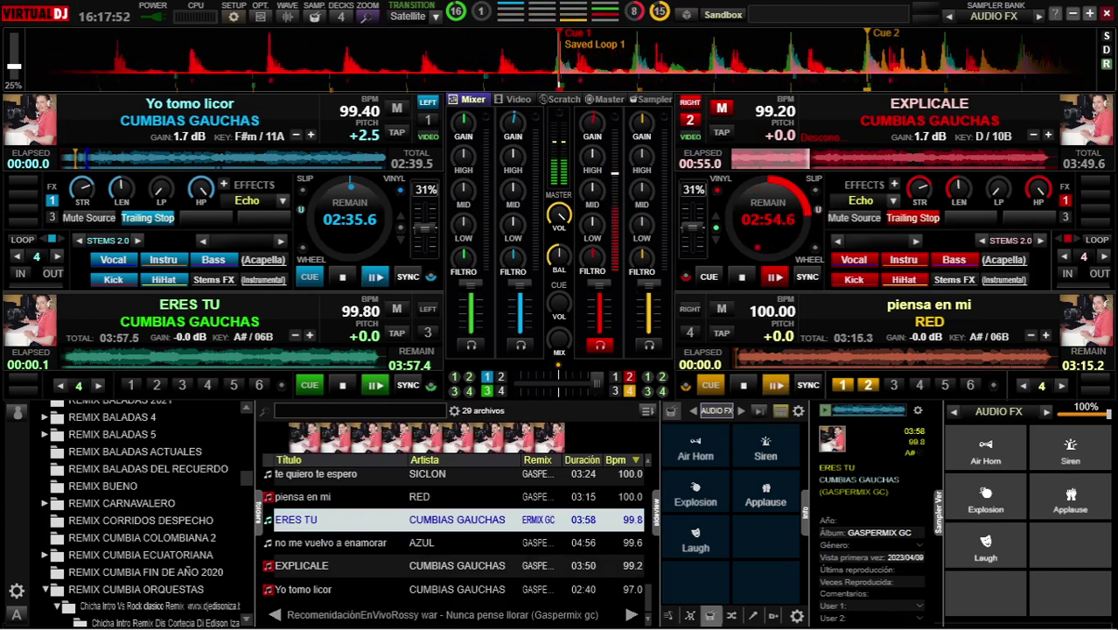
drag(296, 520, 194, 91)
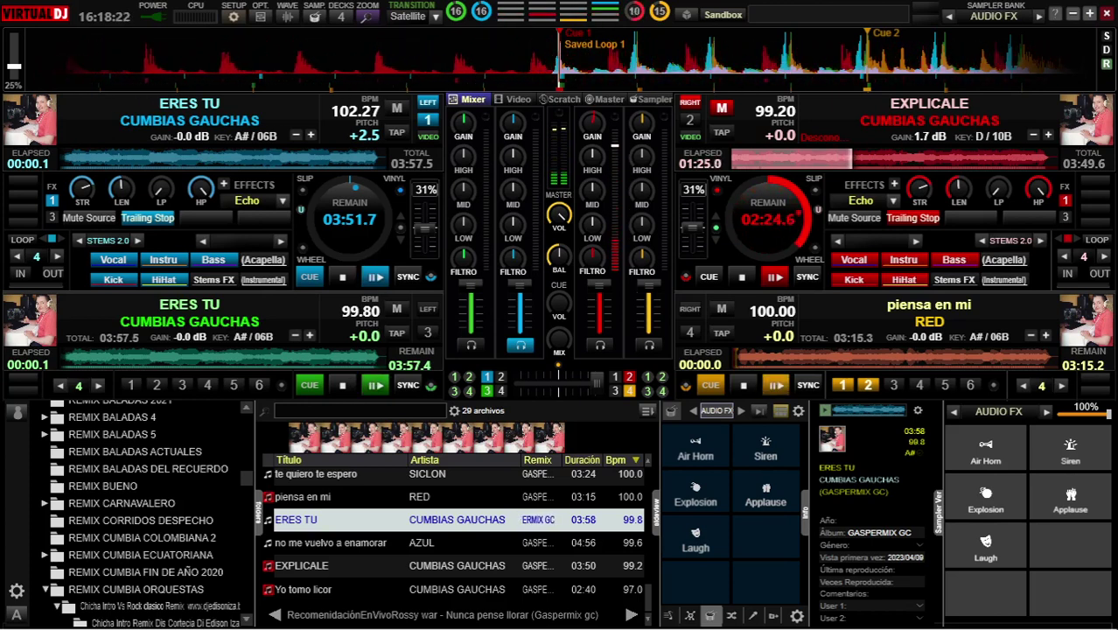
Start ERES TU on deck 1, mix over to it from EXPLICALE, and stop deck 2
mouse_move(512, 121)
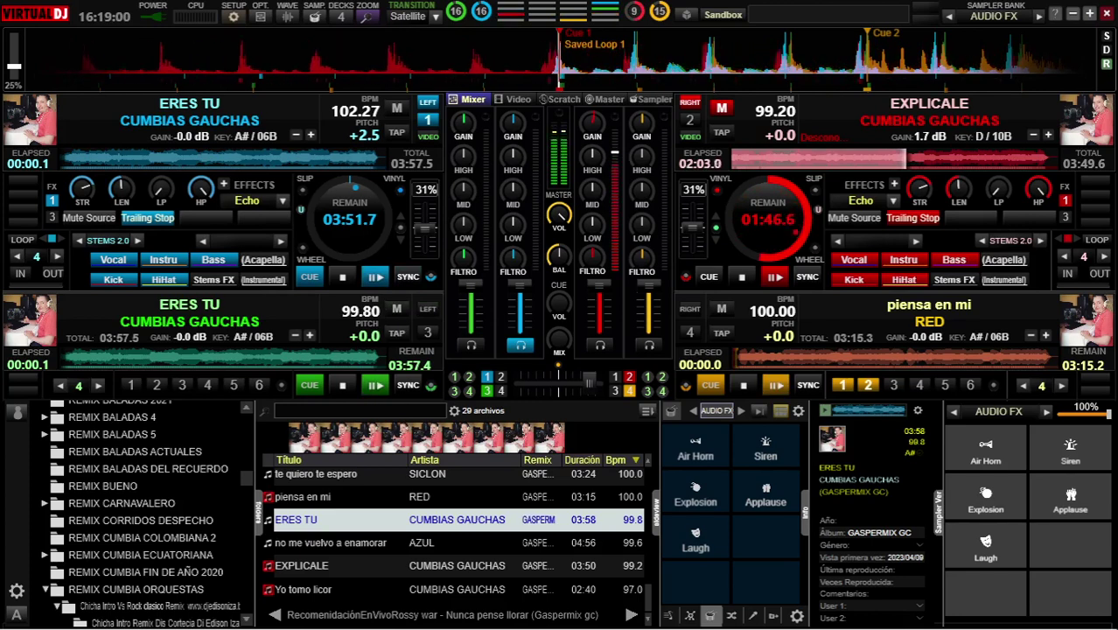
key(space)
key(s)
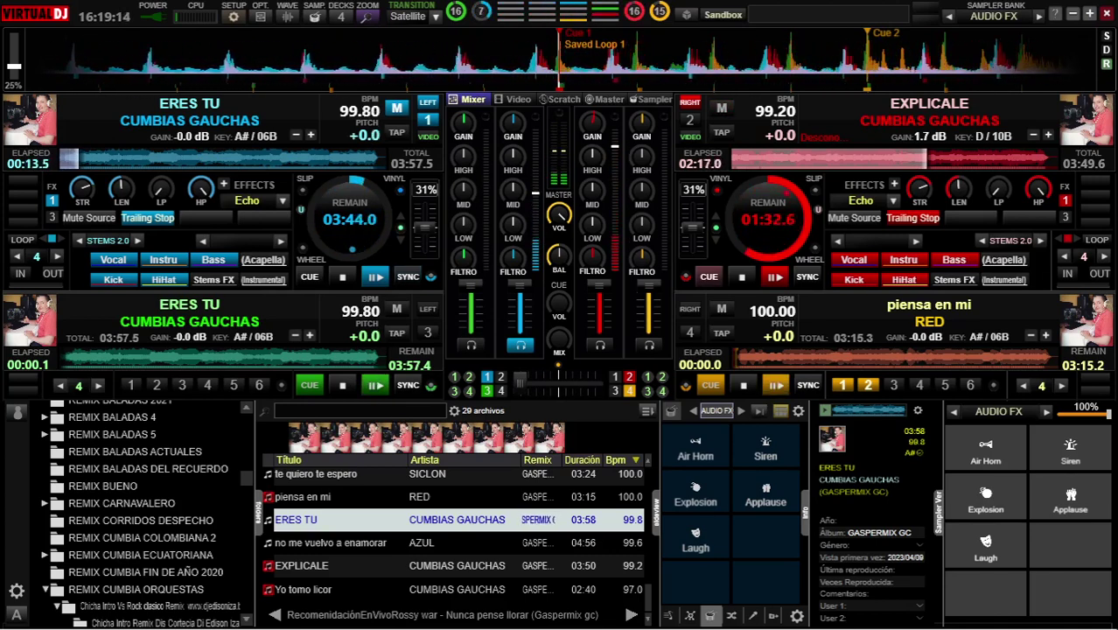
click(742, 278)
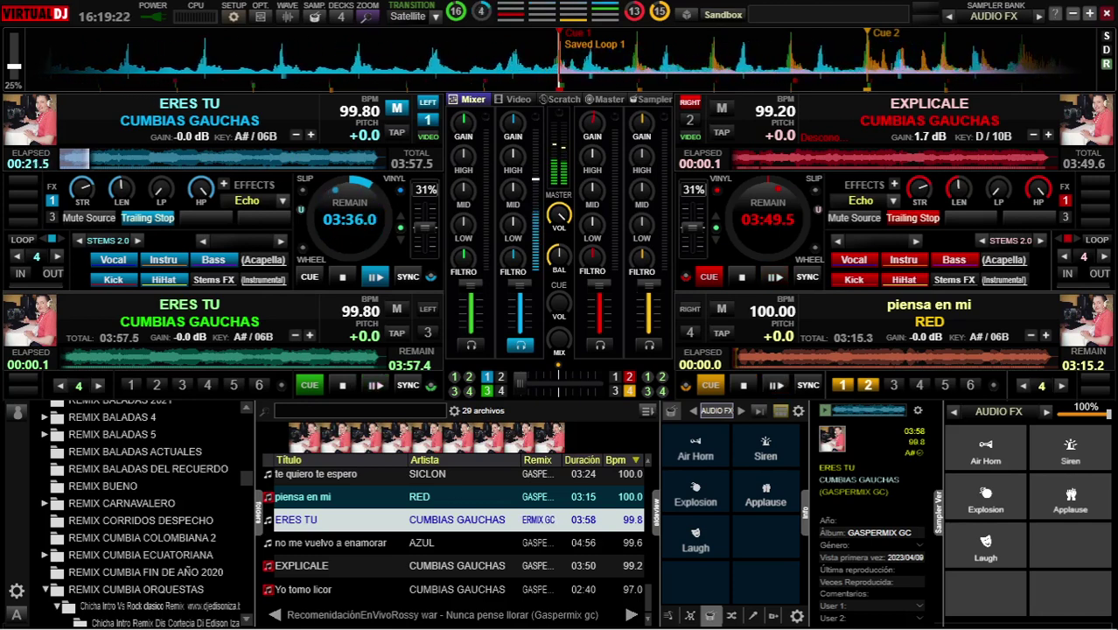
Load piensa en mi by RED onto deck 2 and set that deck's gain to 1.3 dB
click(420, 497)
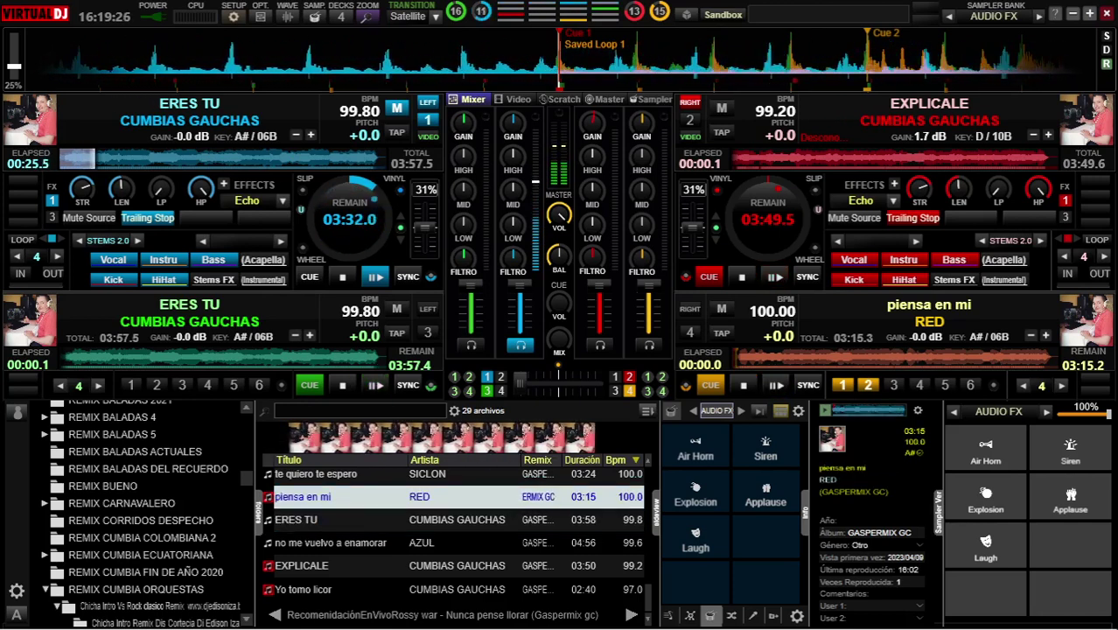
drag(302, 496, 783, 140)
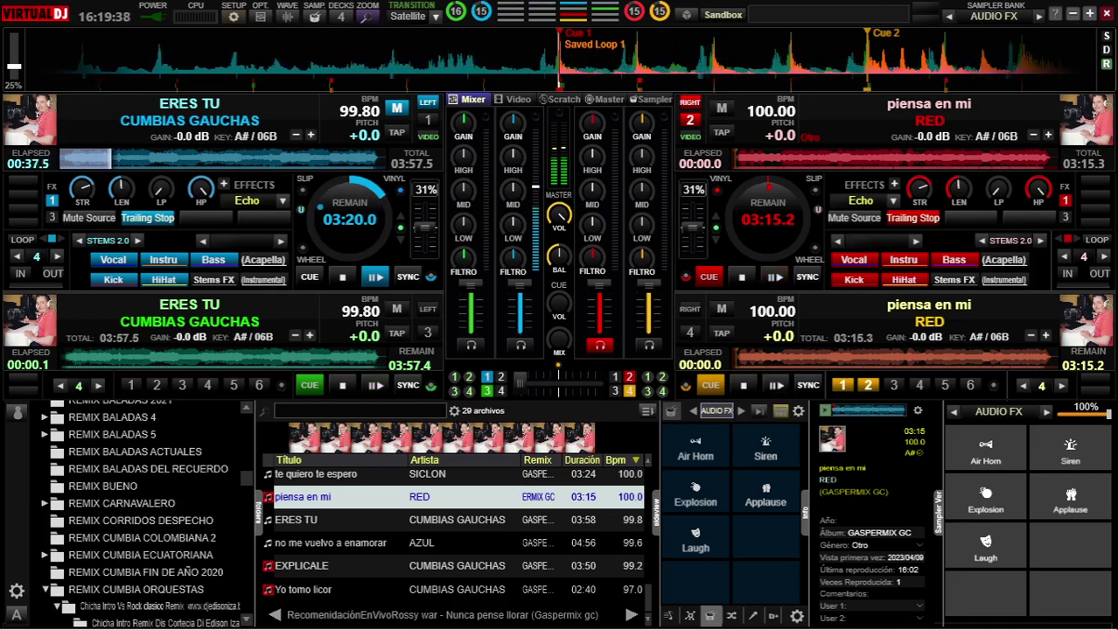
mouse_move(593, 124)
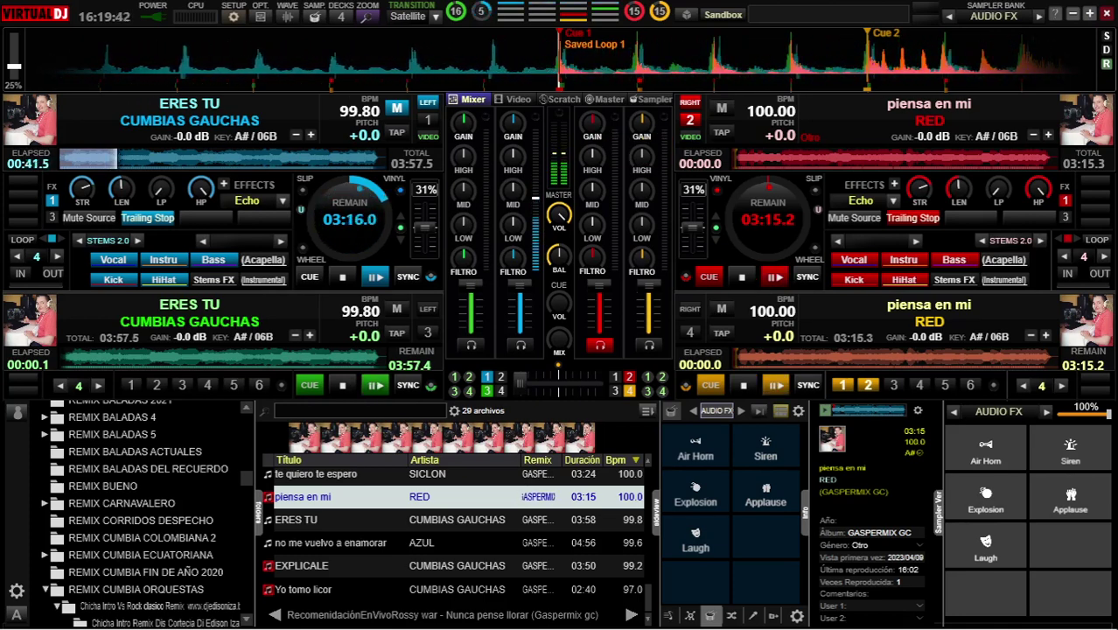
drag(592, 123, 593, 118)
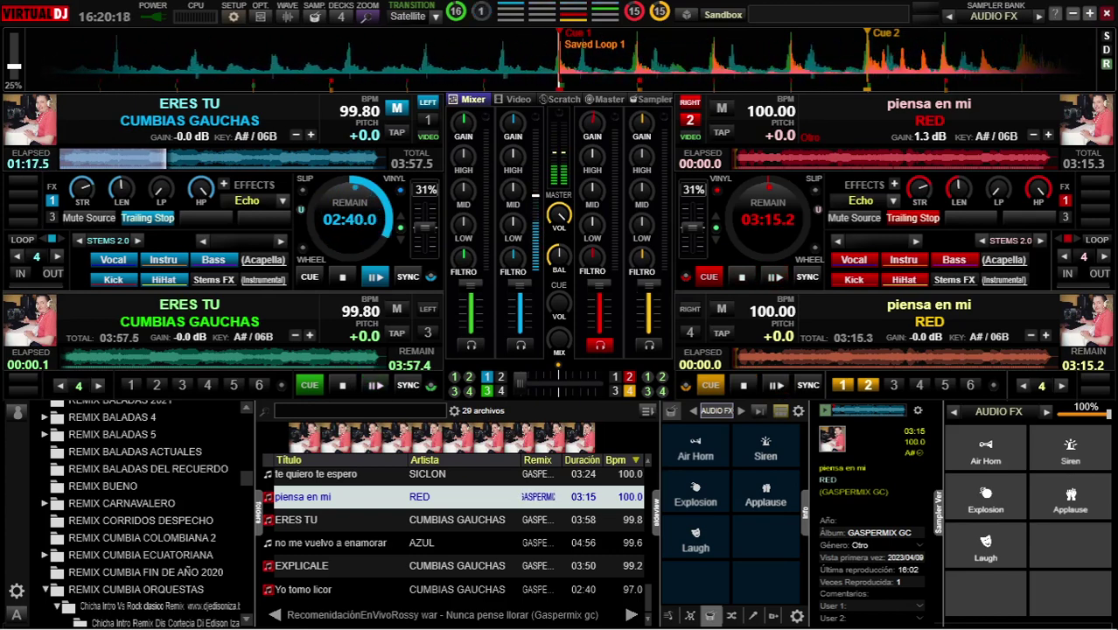
Start piensa en mi on deck 2, mix over to it from ERES TU, and stop deck 1
key(space)
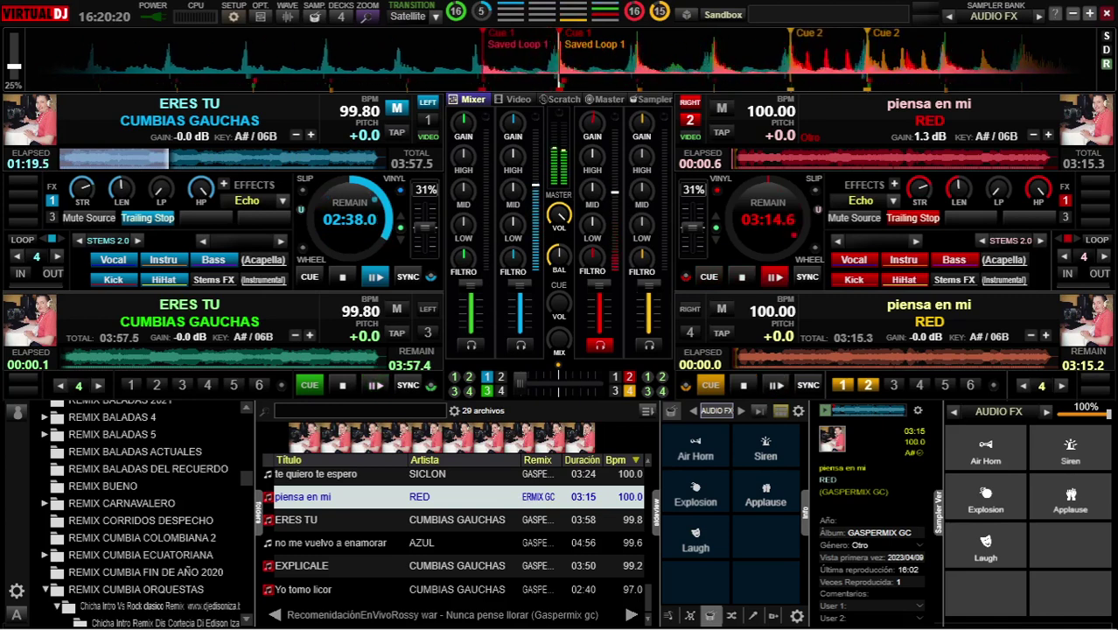
key(s)
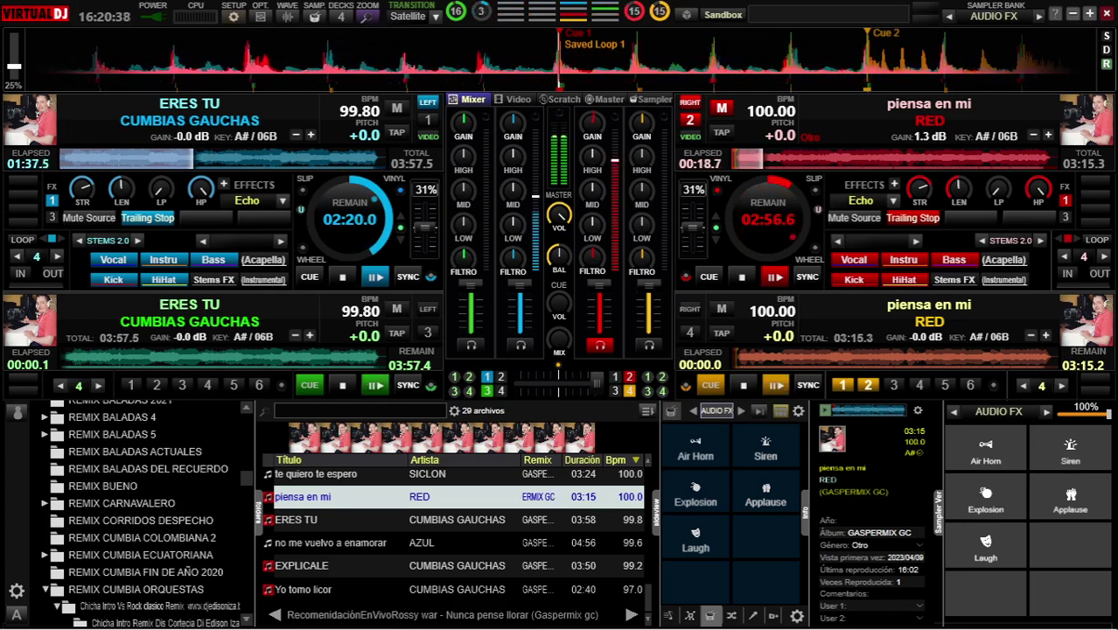
scroll(455, 501, up, 1)
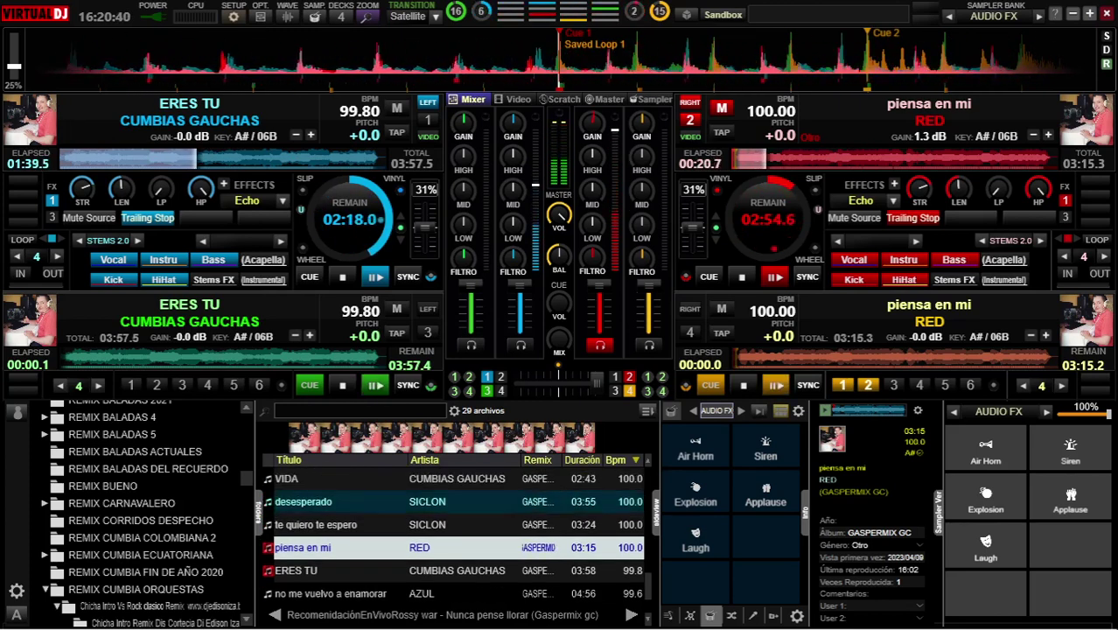
click(342, 277)
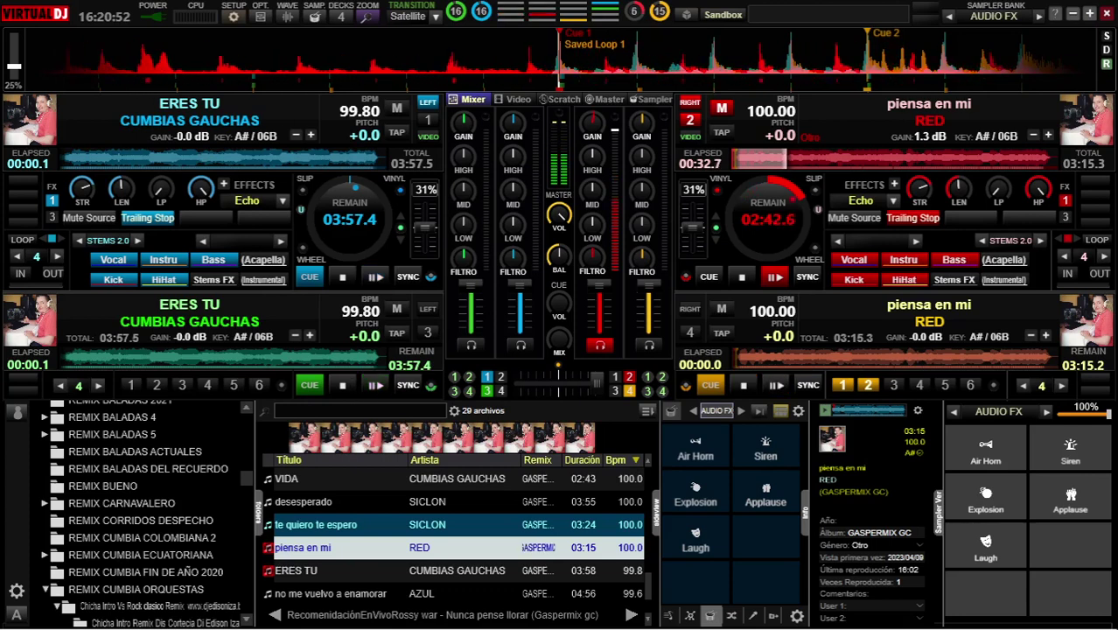
Load te quiero te espero by SICLON onto deck 1 and start it to mix out of piensa en mi
click(350, 525)
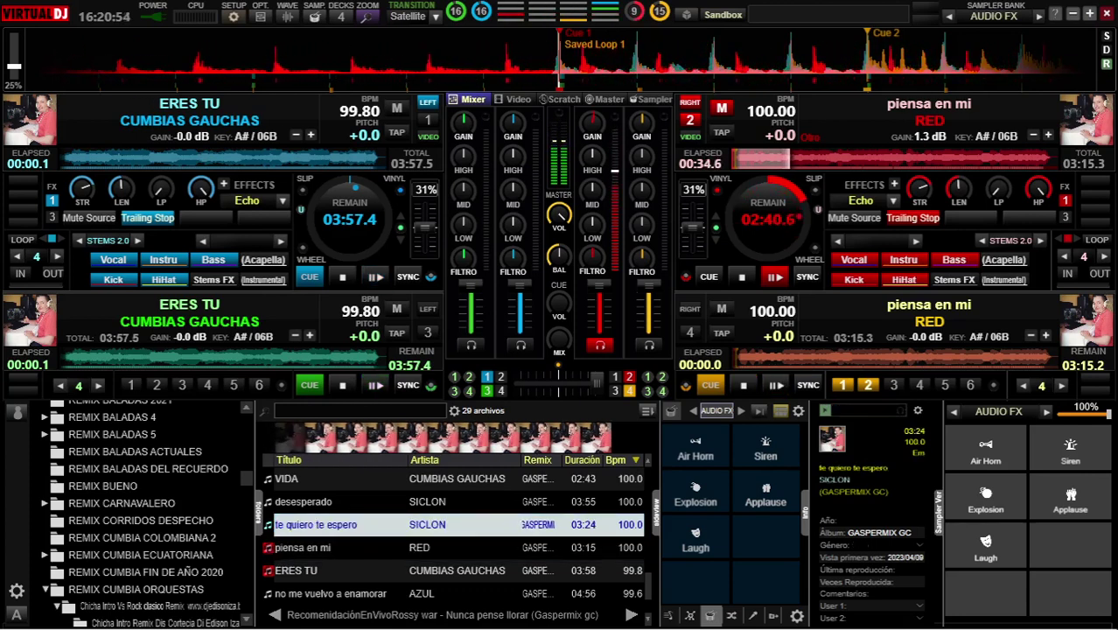
drag(315, 524, 262, 122)
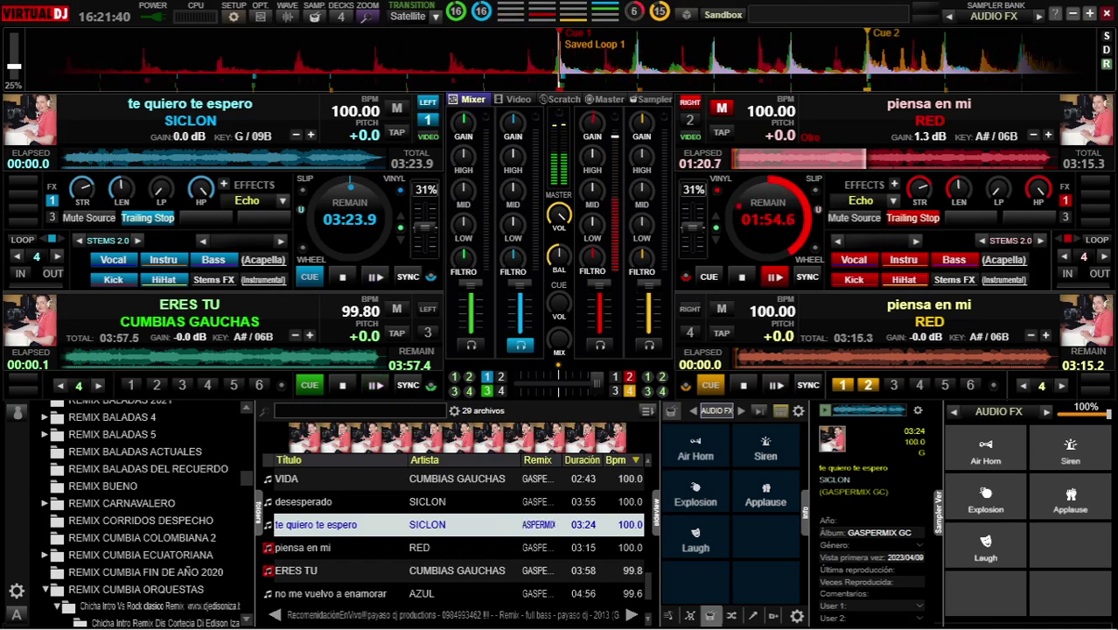
mouse_move(513, 121)
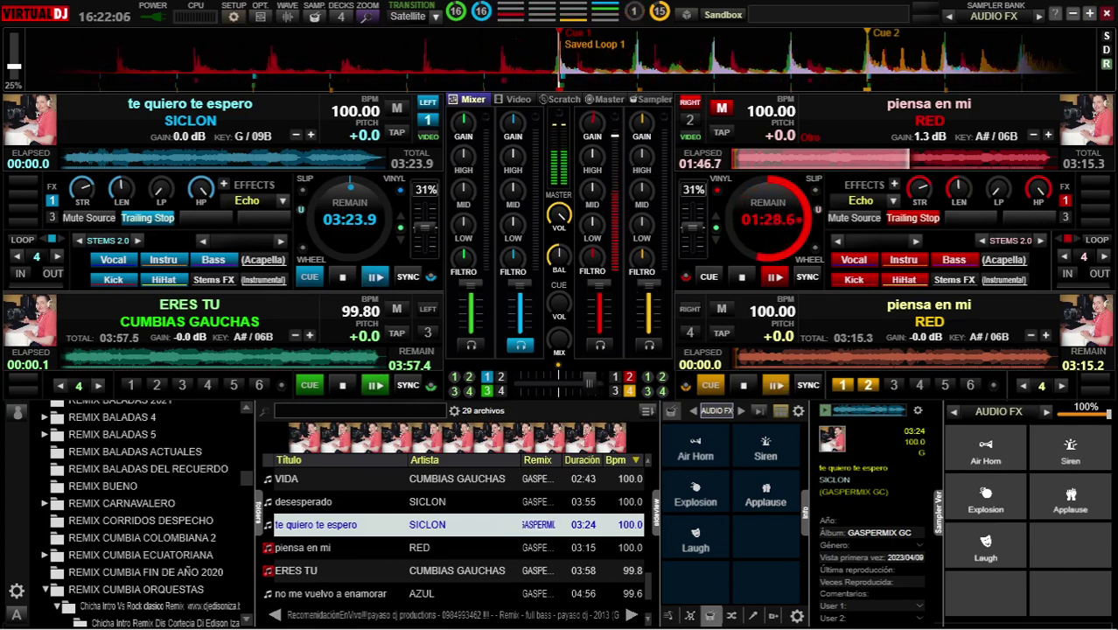
key(space)
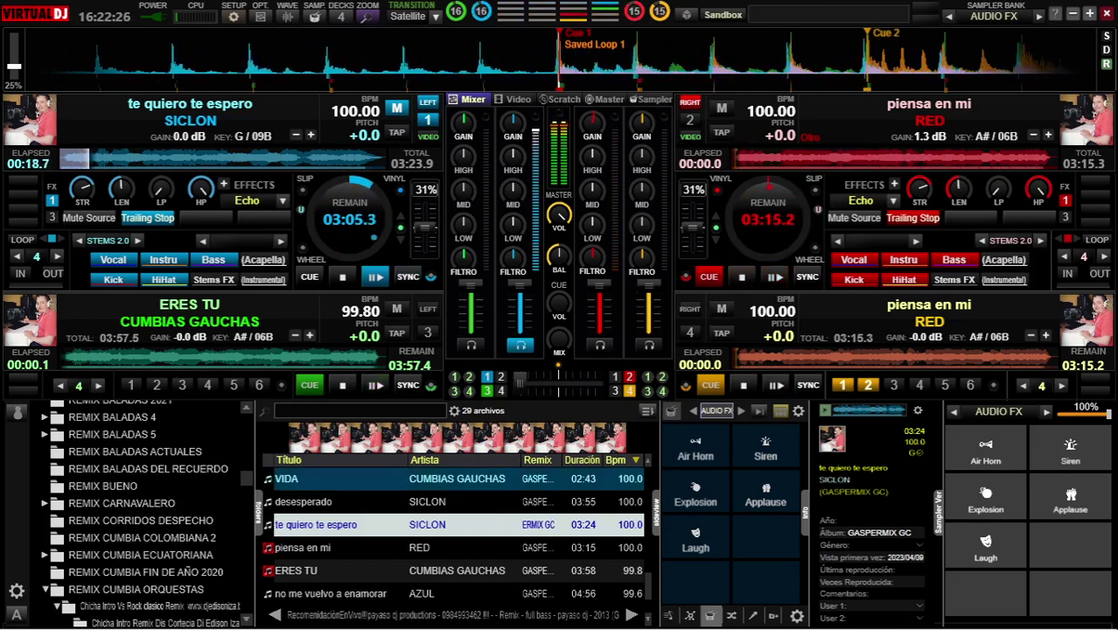
Load desesperado by SICLON onto deck 2 and set that deck's gain to 1.3 dB
click(367, 502)
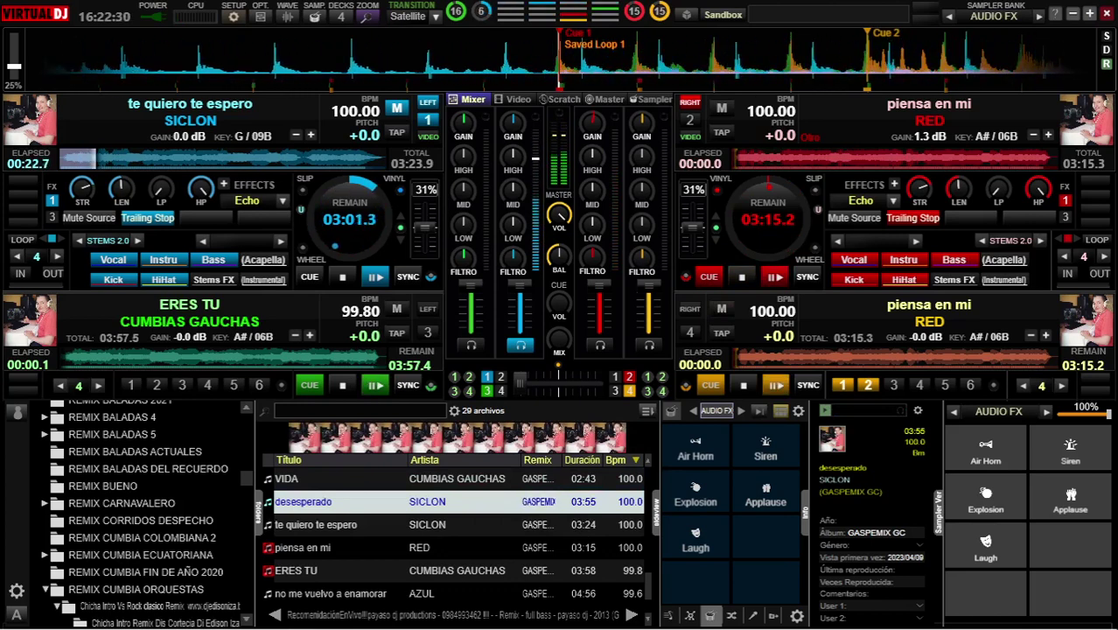
drag(577, 501, 765, 159)
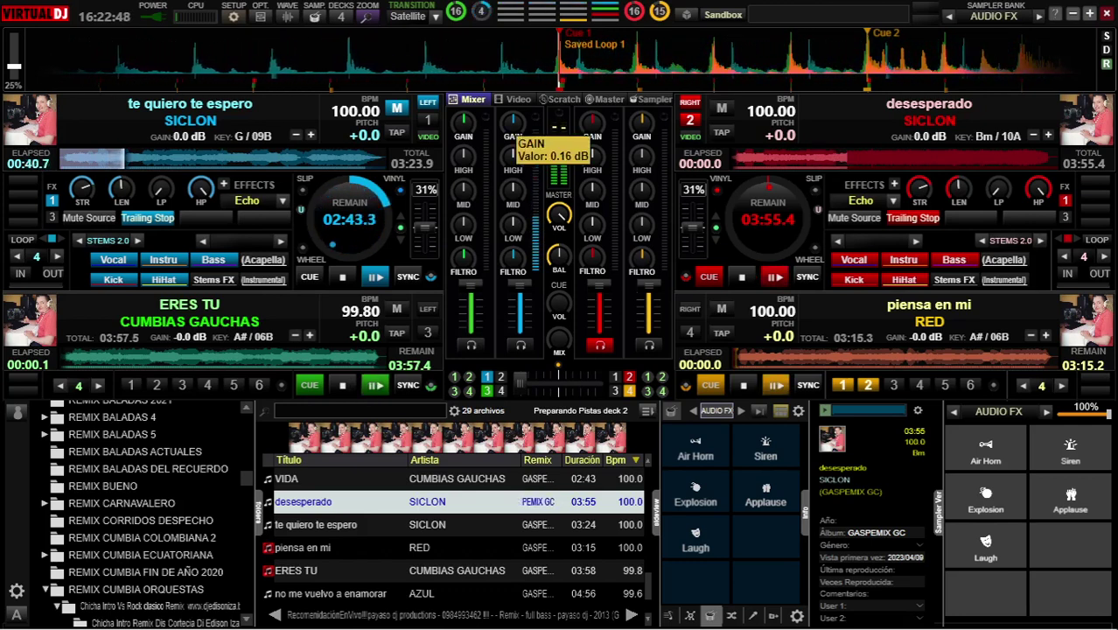
mouse_move(593, 123)
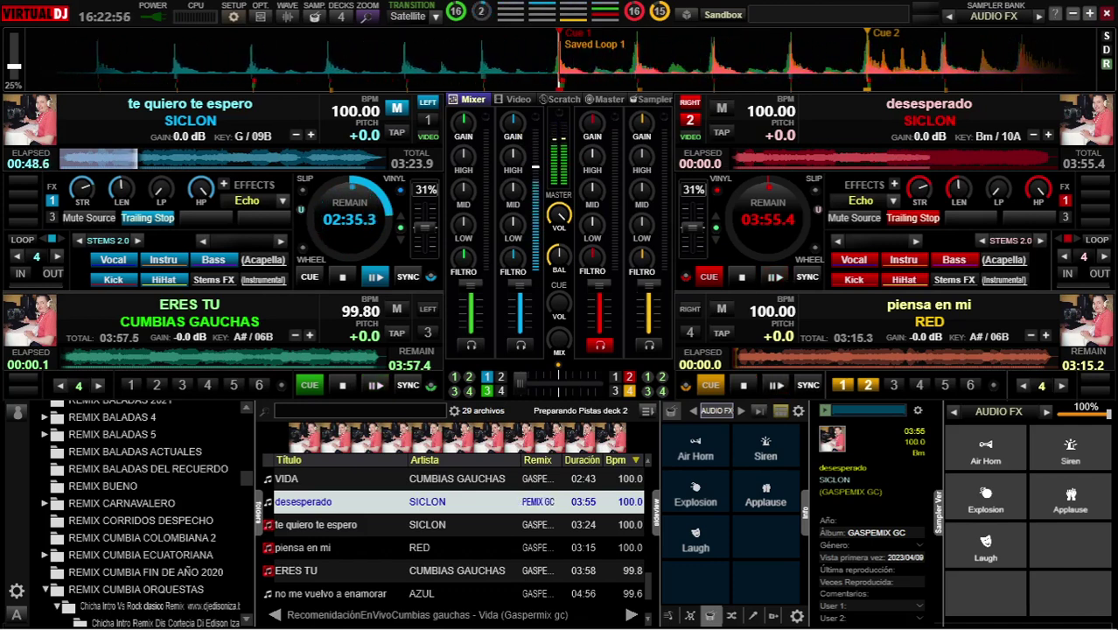
drag(592, 124, 592, 115)
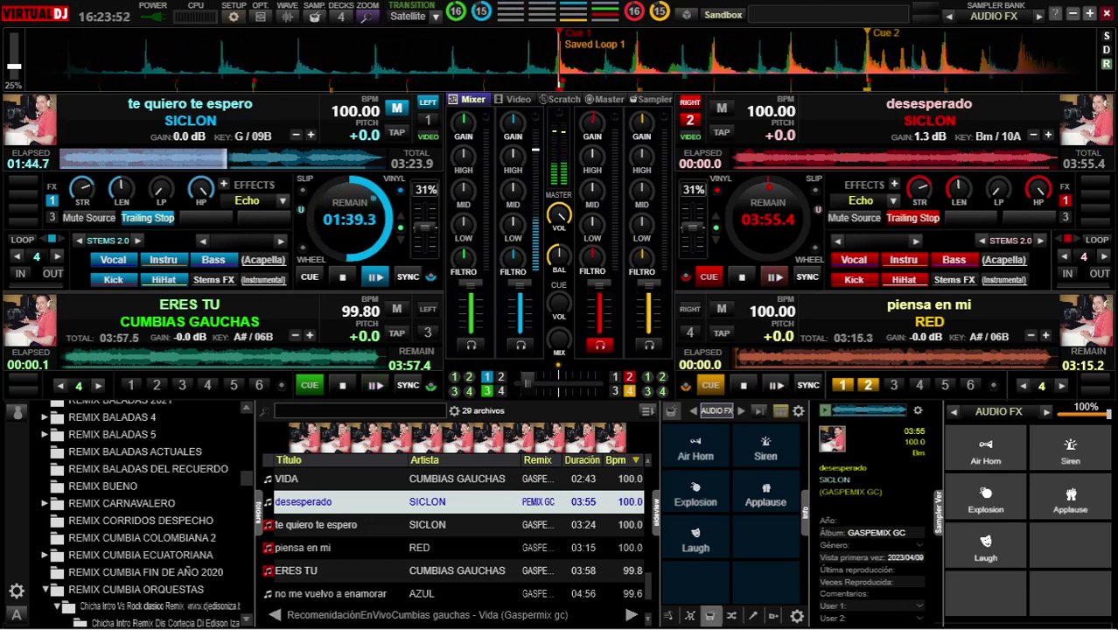
Start desesperado on deck 2 and stop te quiero te espero on deck 1 once the mix is over
key(space)
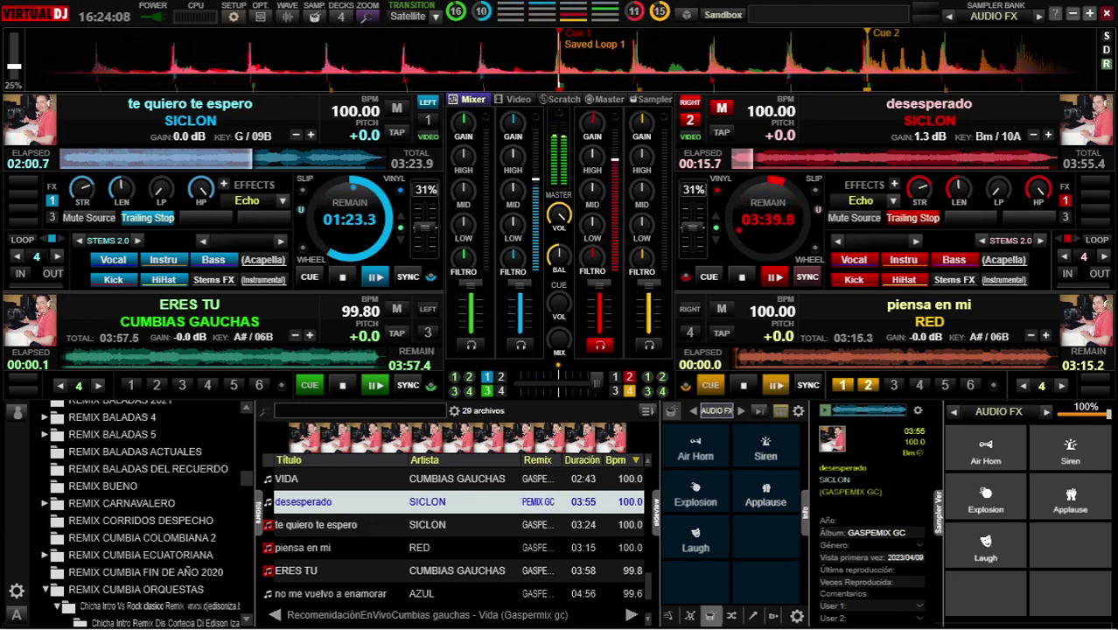
click(343, 277)
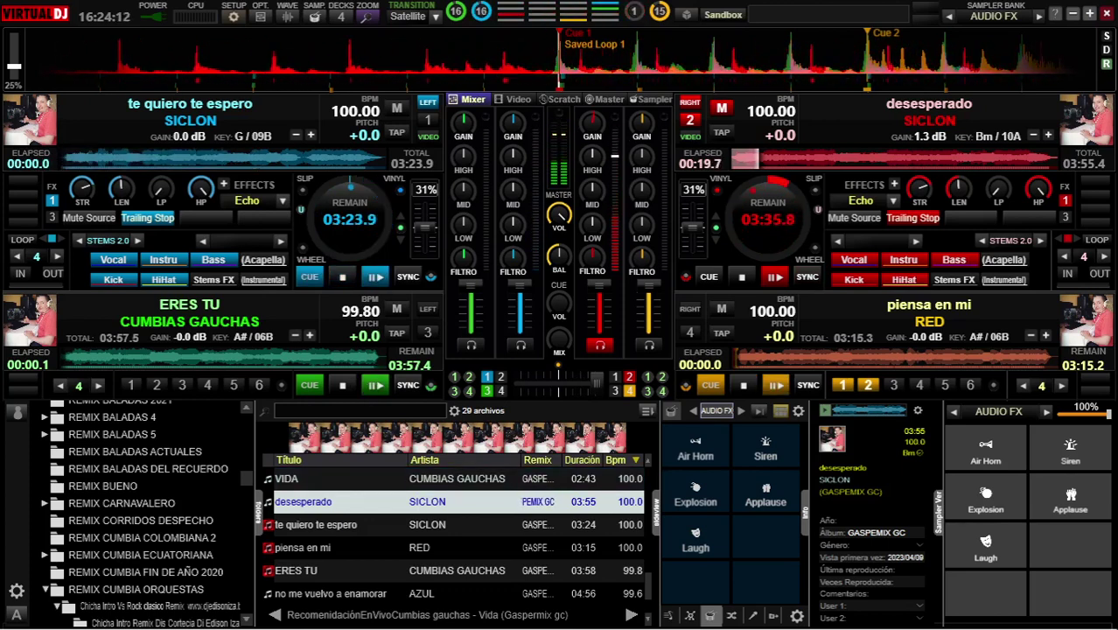
Load VIDA by CUMBIAS GAUCHAS onto deck 1, mix over to it, and stop desesperado on deck 2
scroll(460, 531, up, 1)
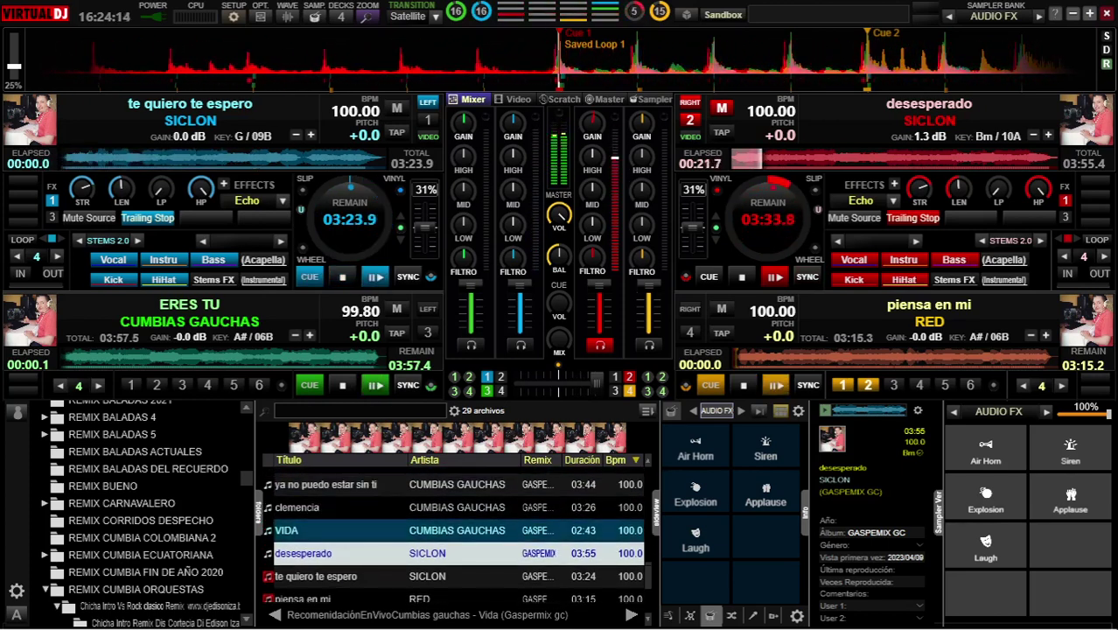
click(457, 530)
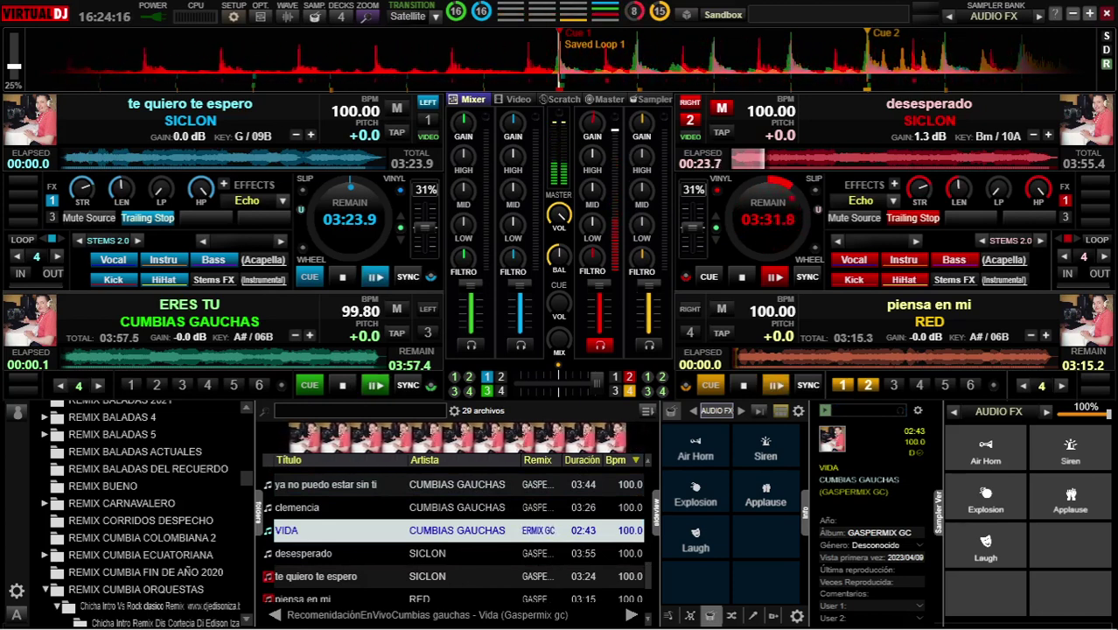
drag(457, 531, 311, 134)
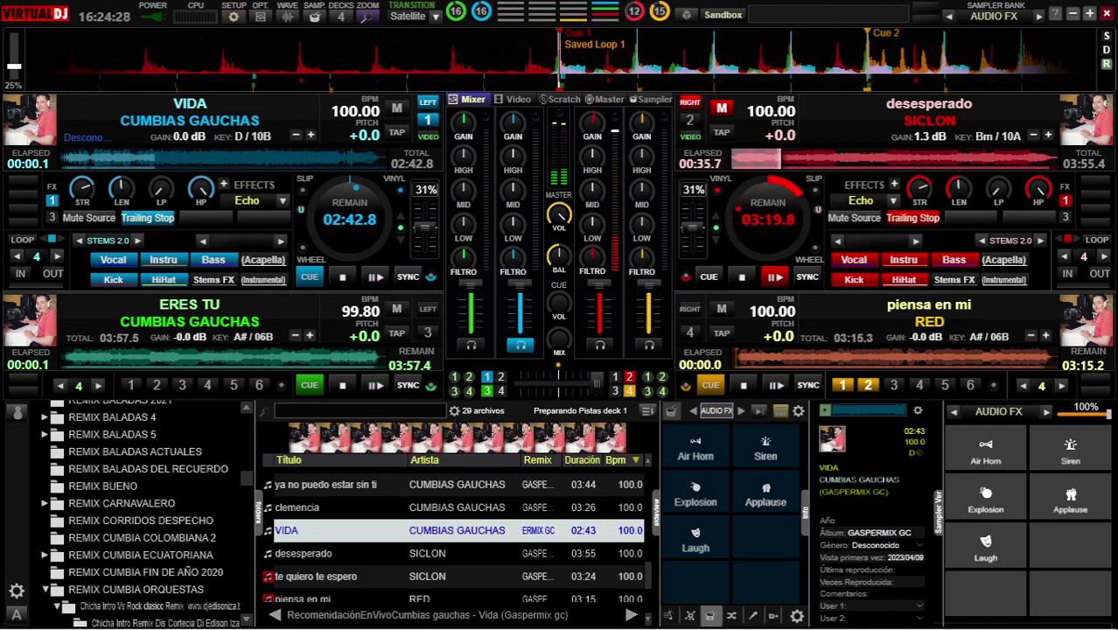
mouse_move(515, 125)
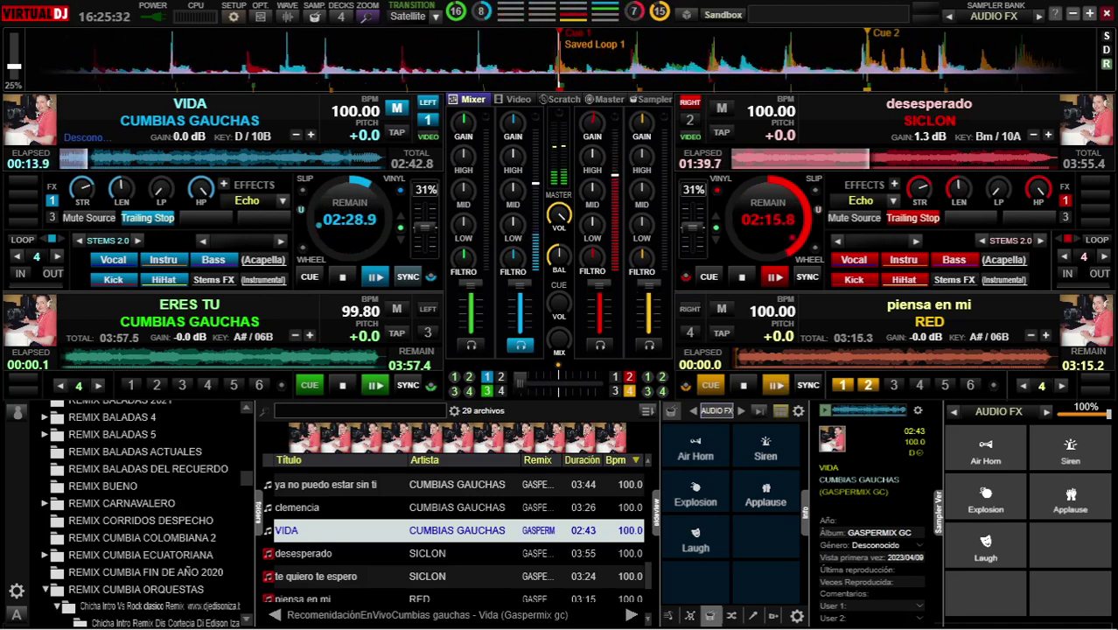
click(742, 276)
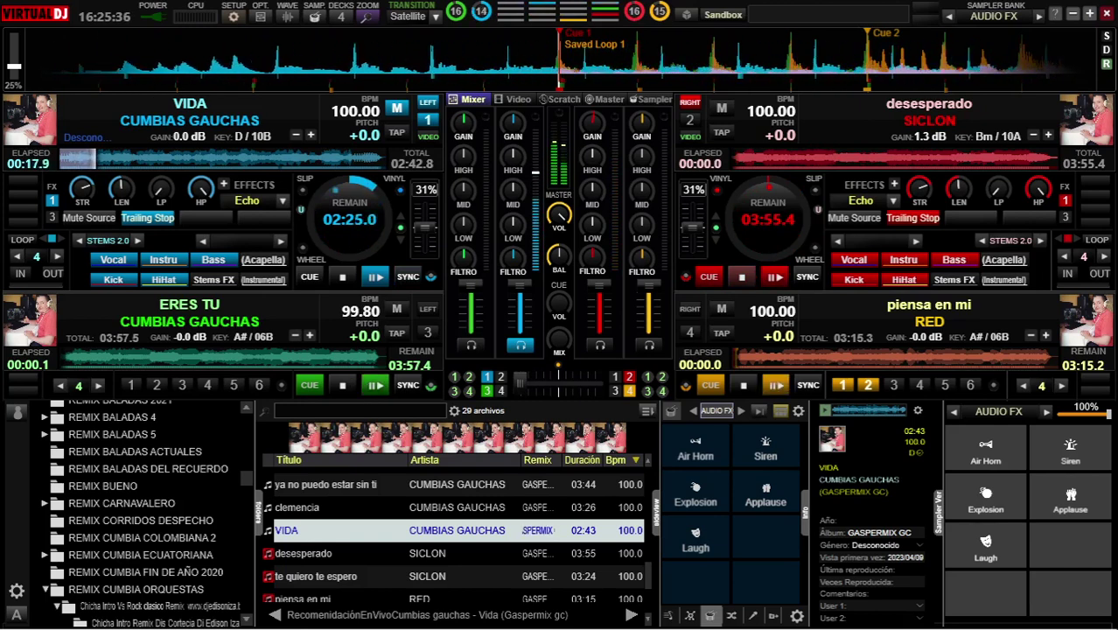
Load clemencia by CUMBIAS GAUCHAS onto deck 2 and set that deck's gain to 2.2 dB
click(437, 507)
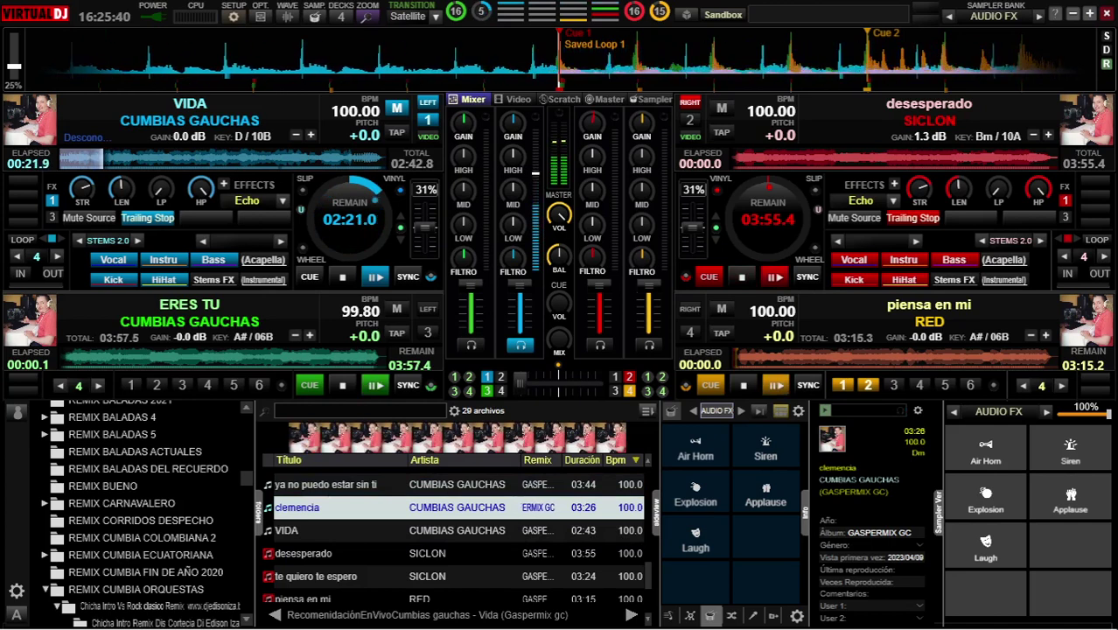
drag(298, 507, 853, 105)
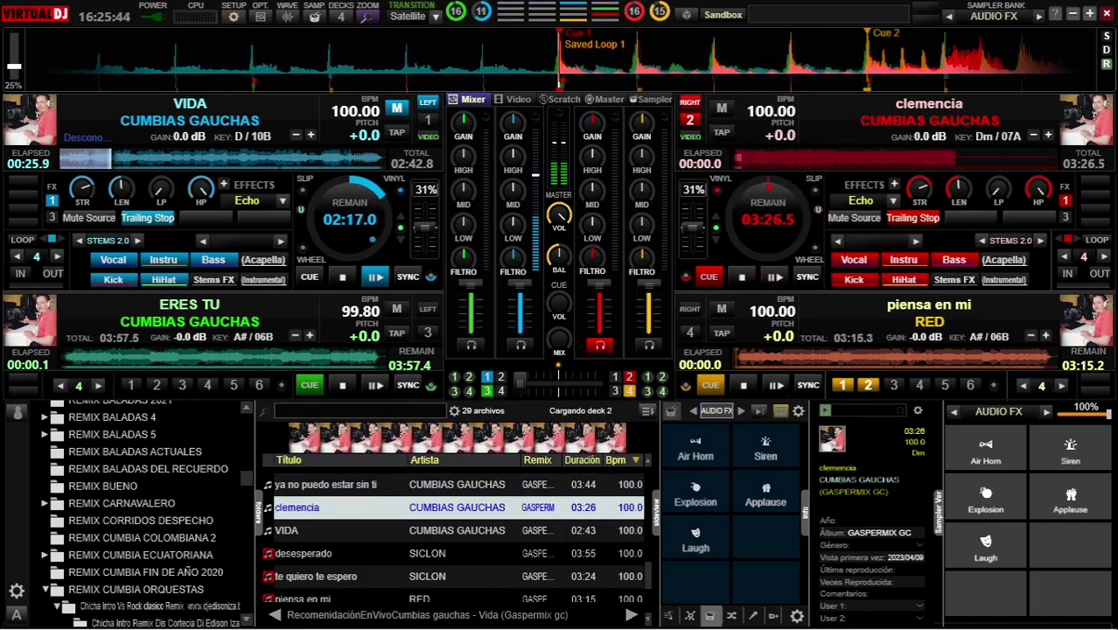
mouse_move(592, 127)
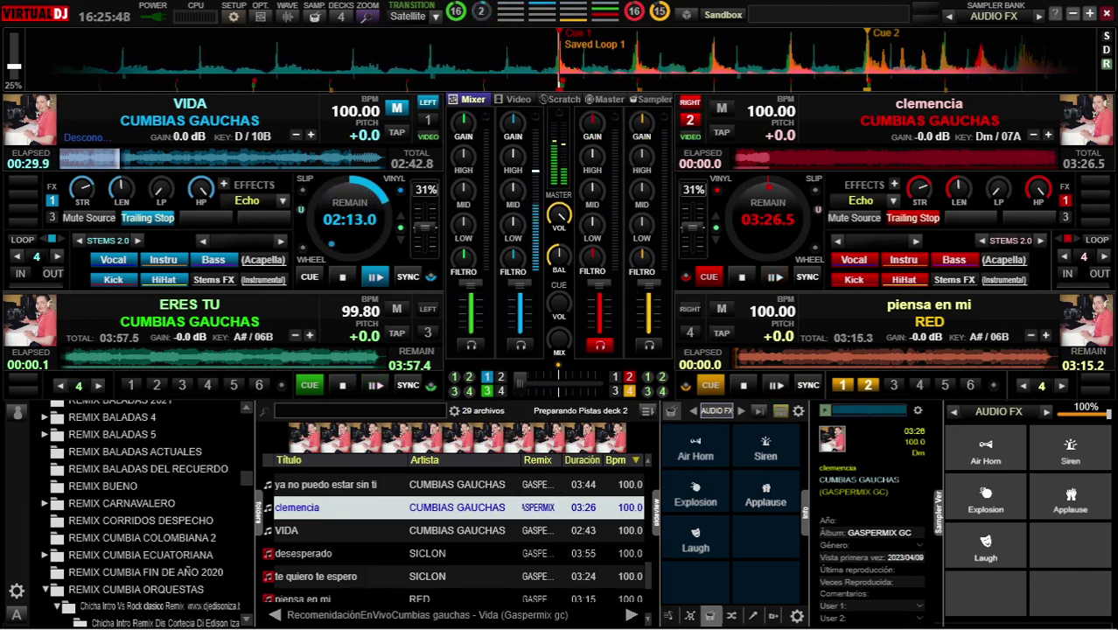
drag(593, 124, 593, 122)
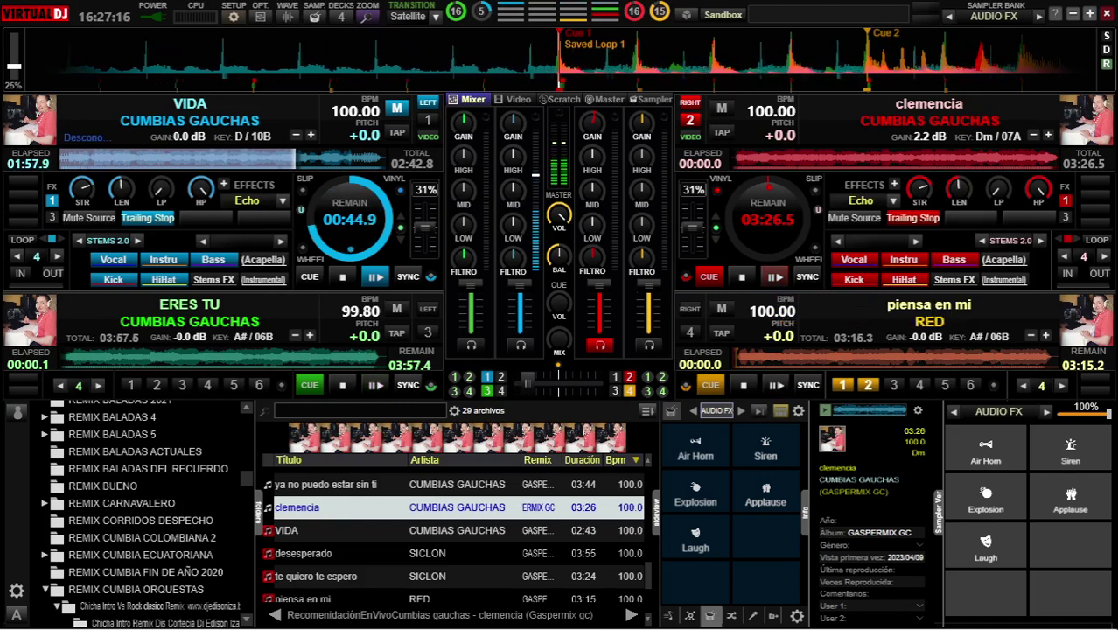
Start clemencia on deck 2, crossfade fully over to it and stop VIDA on deck 1
click(776, 277)
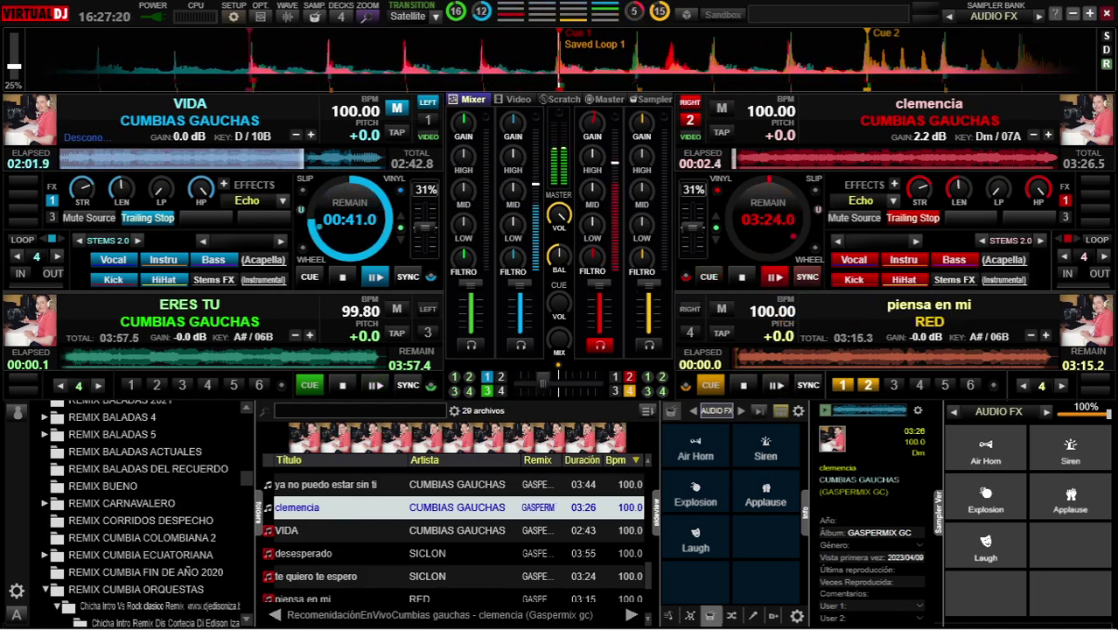
drag(552, 383, 590, 384)
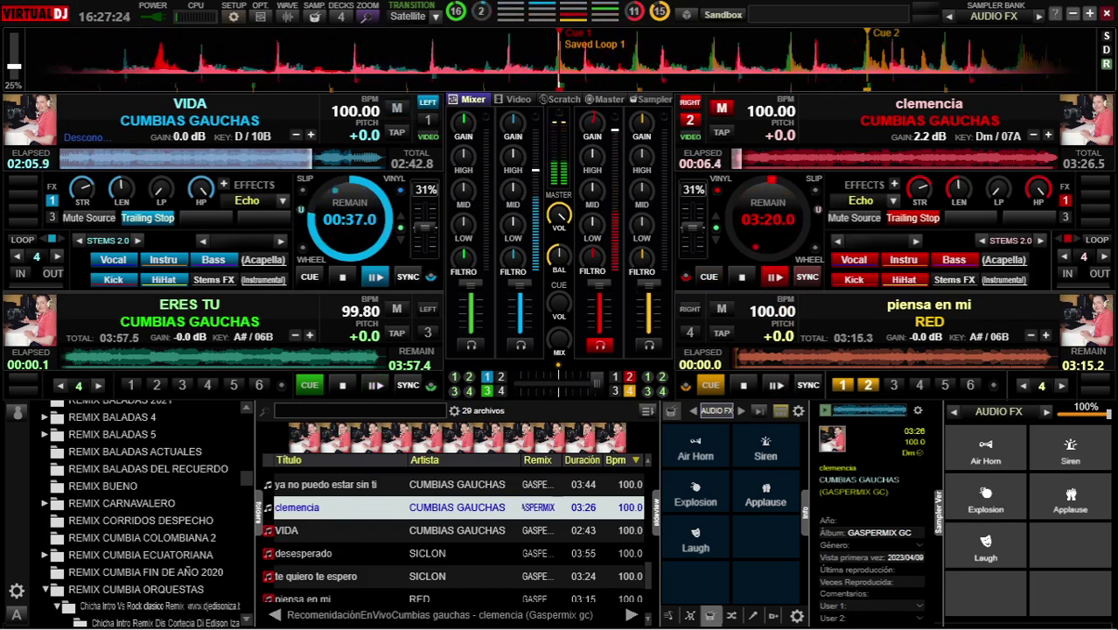
click(342, 278)
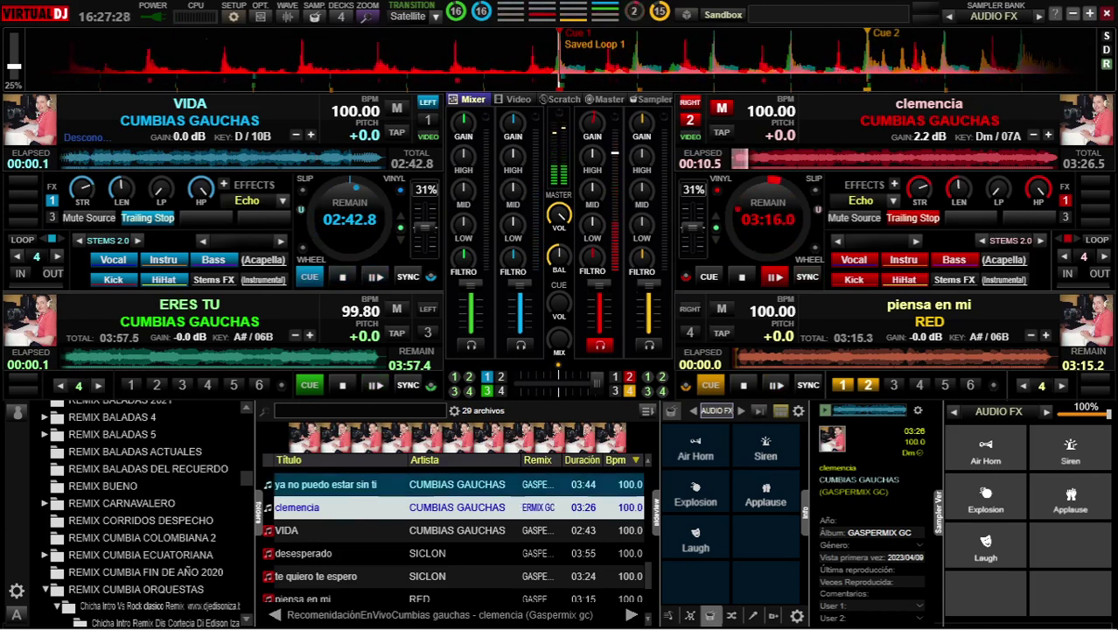
Load ya no puedo estar sin ti onto deck 1 and mix over to it, stopping clemencia on deck 2
click(368, 485)
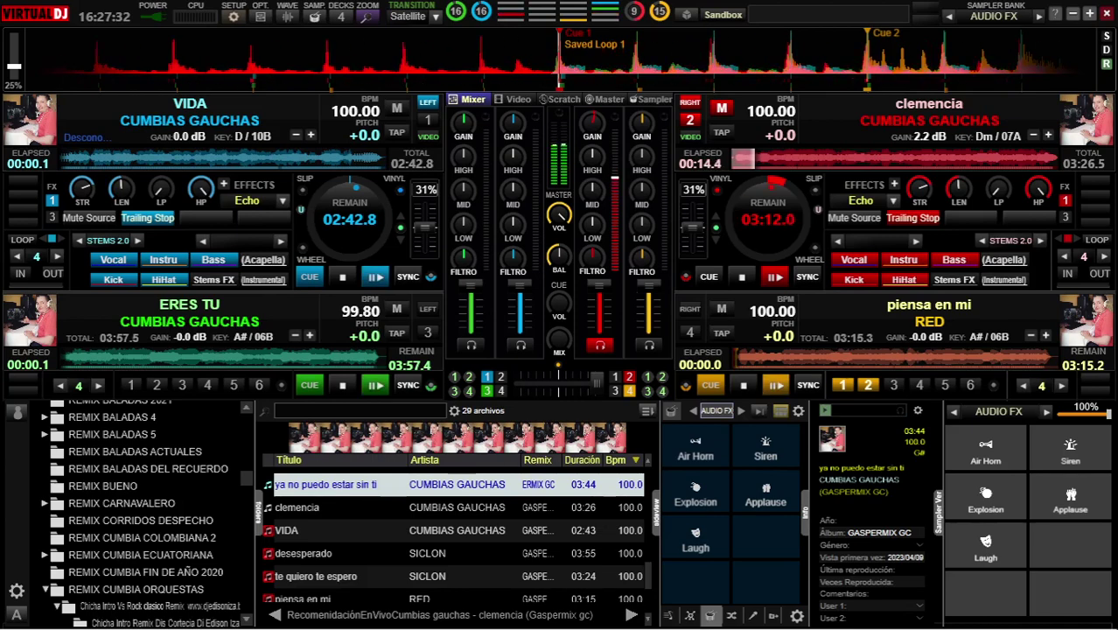
drag(325, 484, 302, 105)
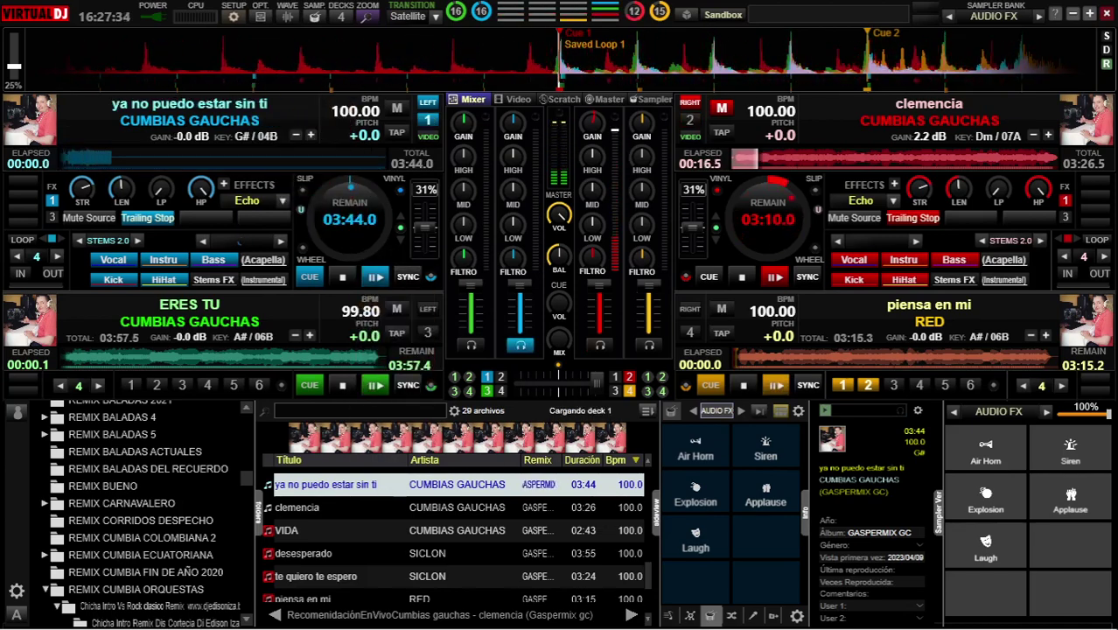
scroll(453, 534, up, 5)
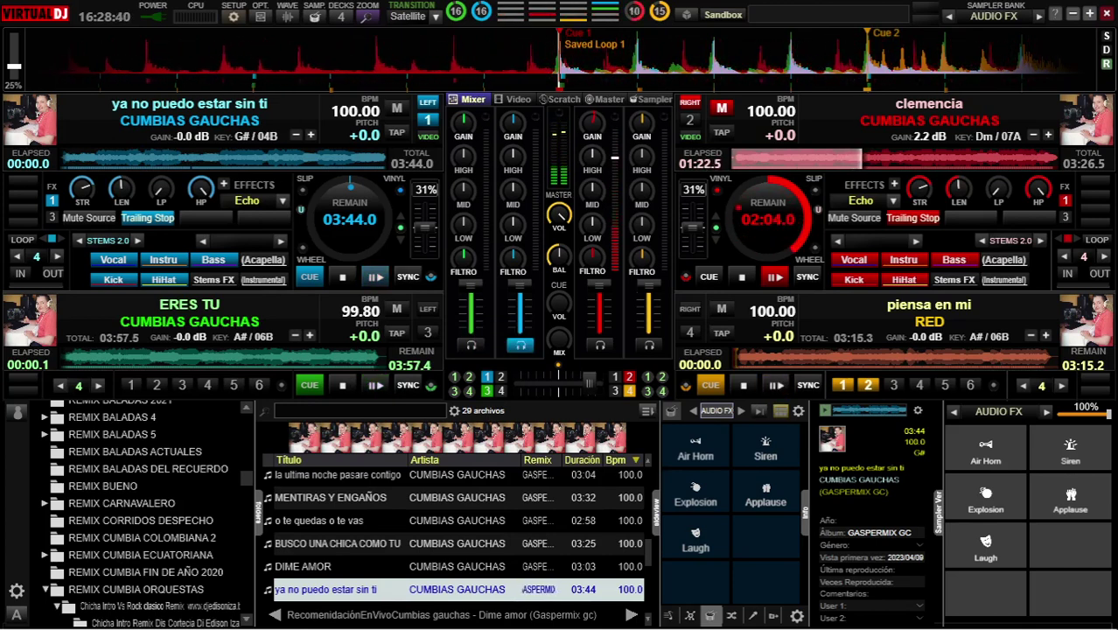
key(space)
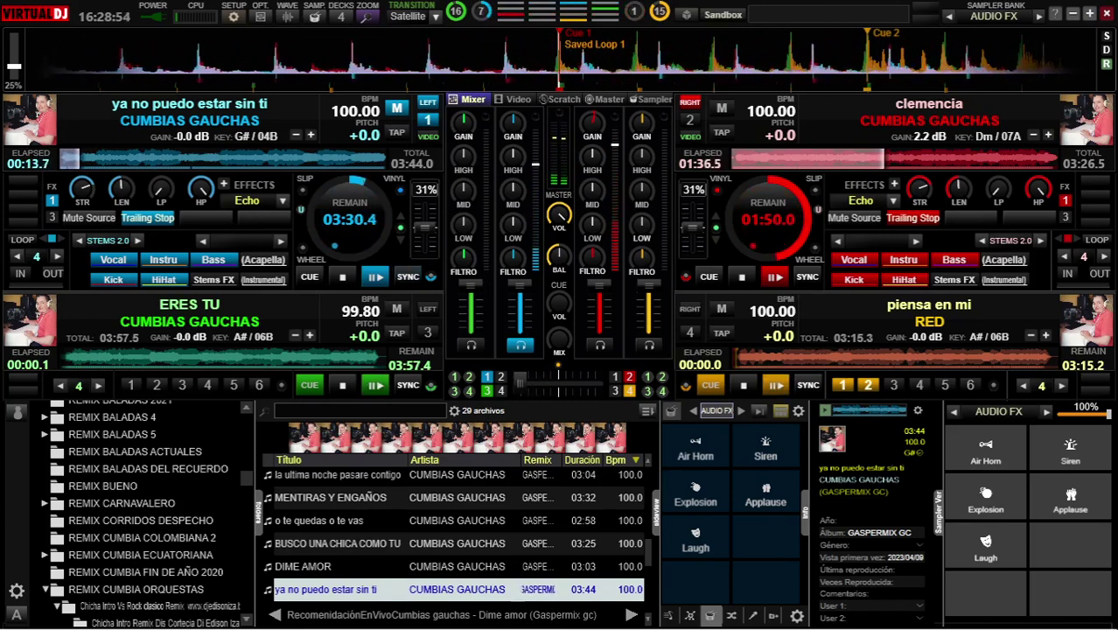
click(742, 277)
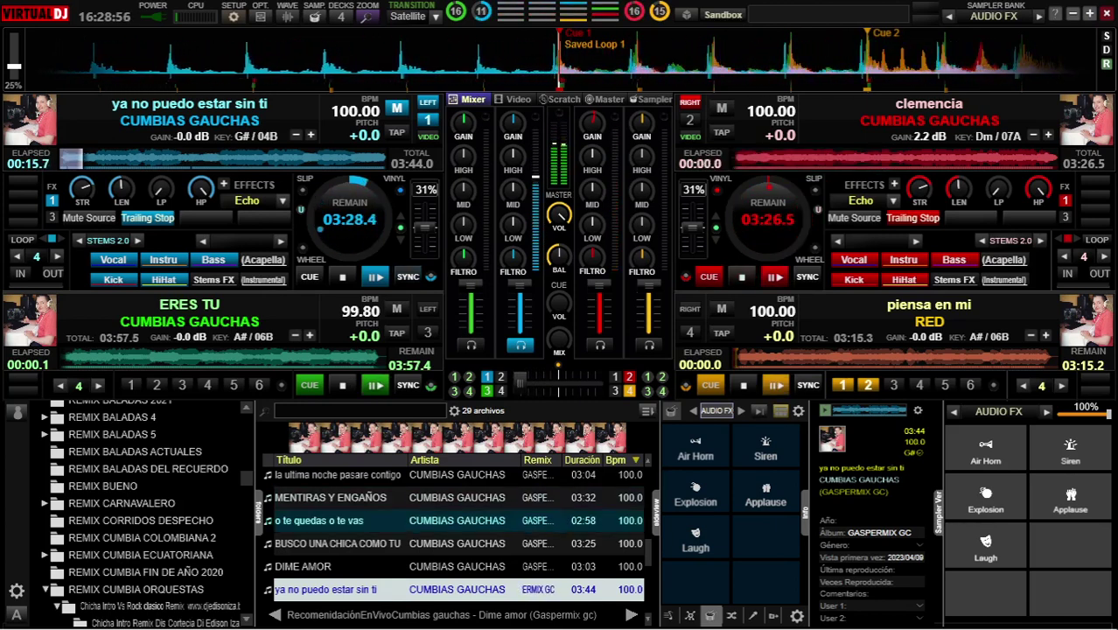
Load DIME AMOR onto deck 2 and mix over to it, stopping ya no puedo estar sin ti on deck 1
key(Down)
key(Down)
key(Down)
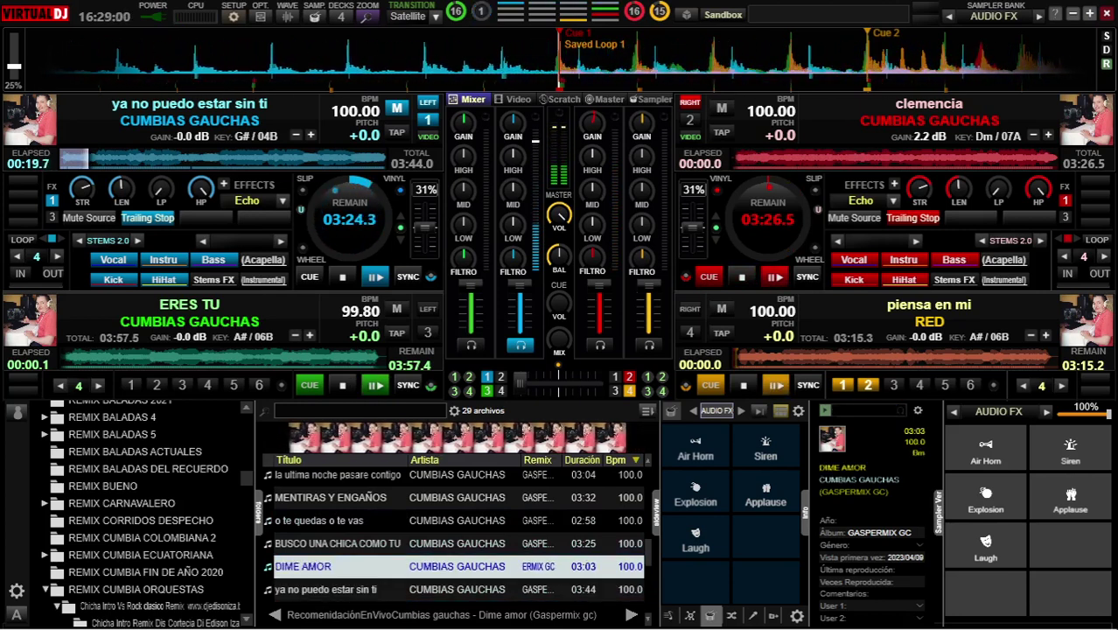
key(shift+Right)
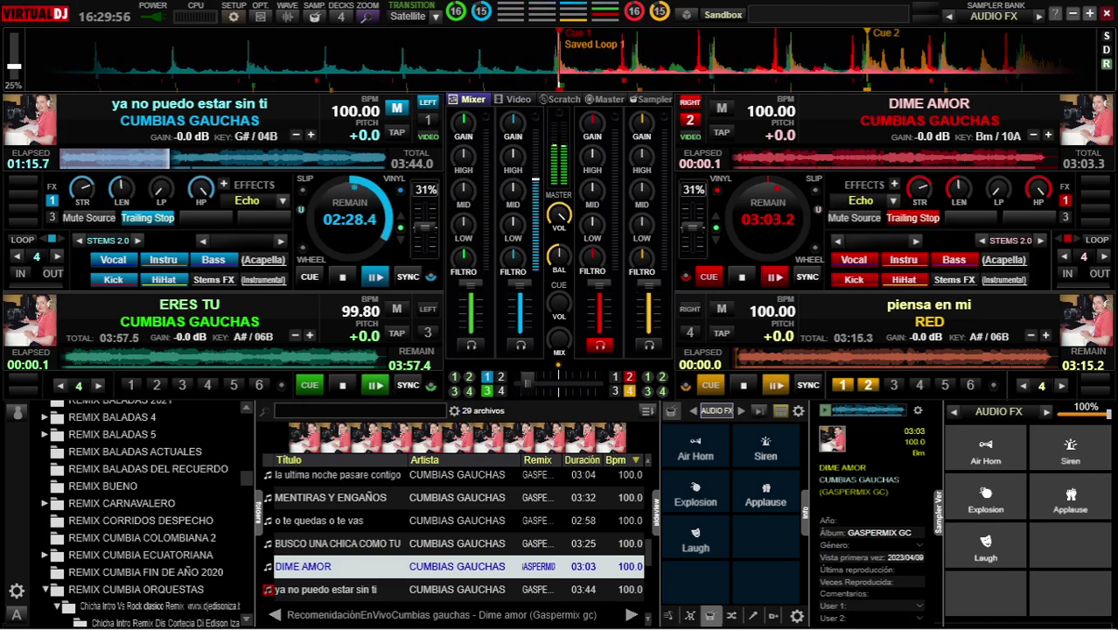
mouse_move(515, 124)
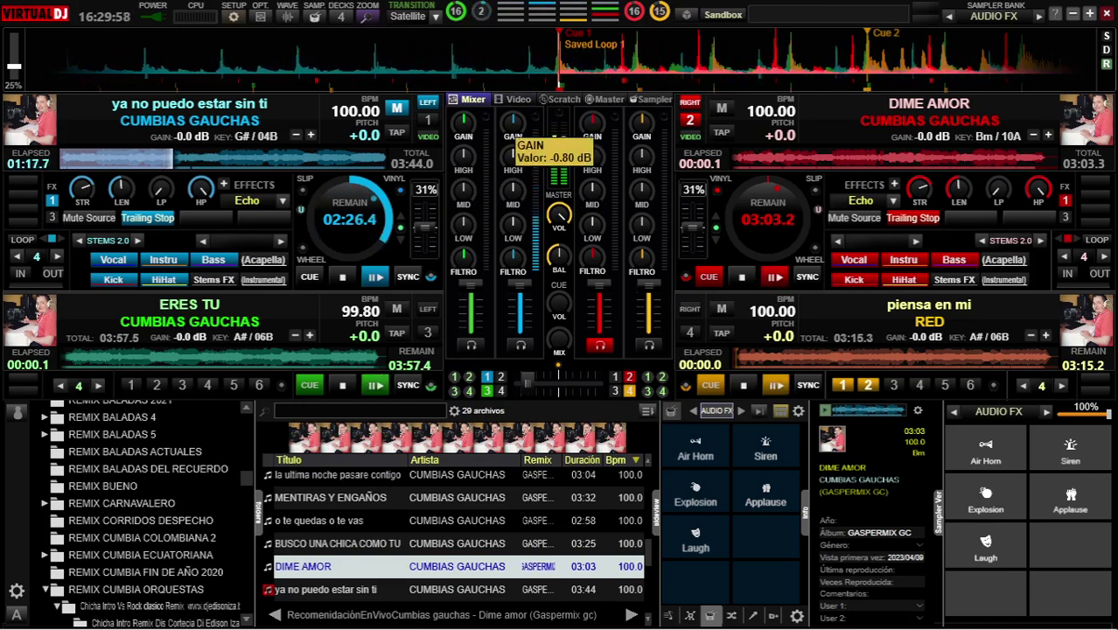
mouse_move(589, 131)
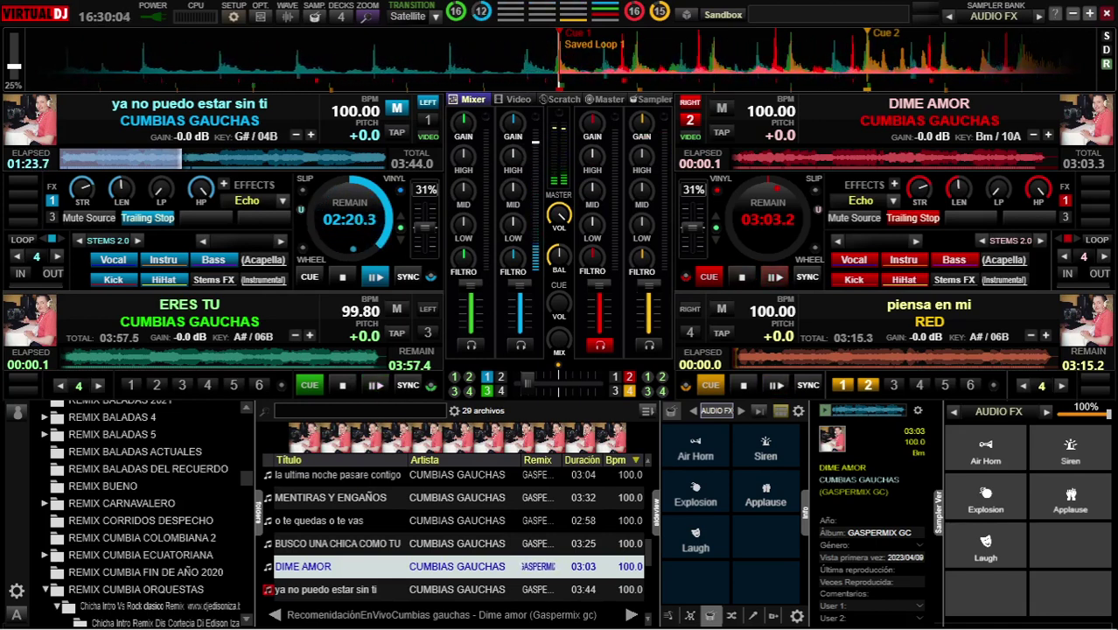
key(space)
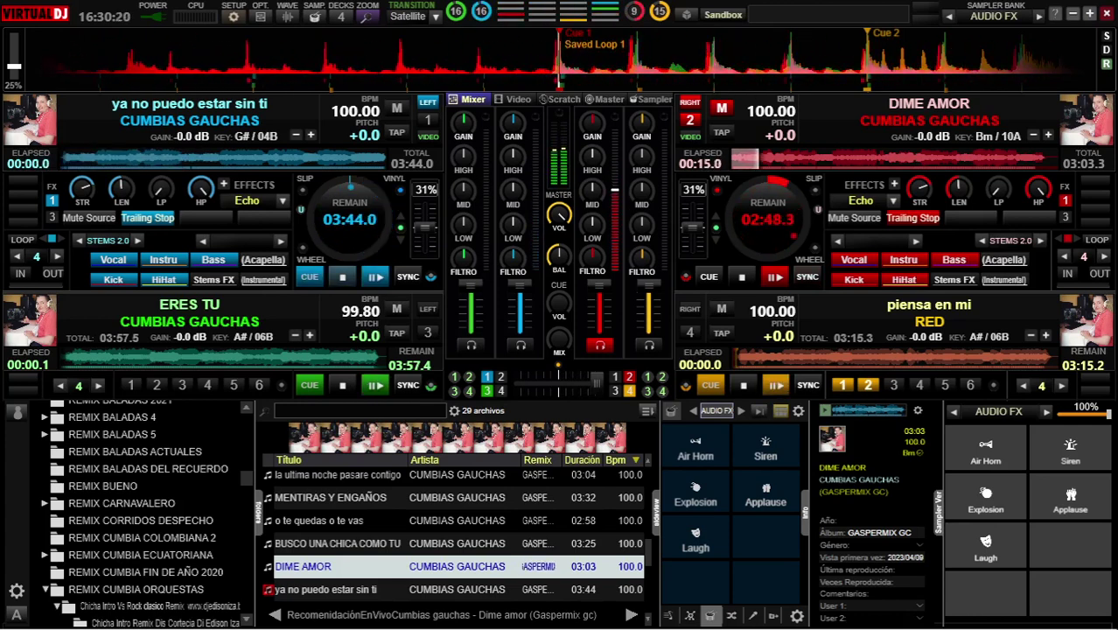
Load BUSCO UNA CHICA COMO TU by CUMBIAS GAUCHAS onto deck 1
key(Up)
key(Up)
key(Down)
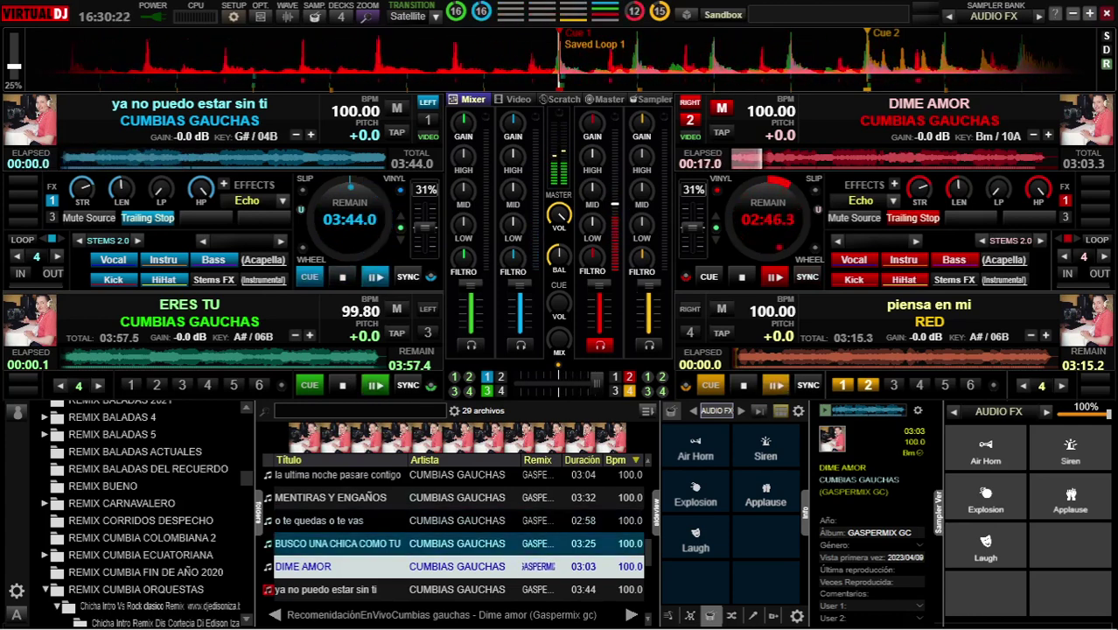
click(367, 543)
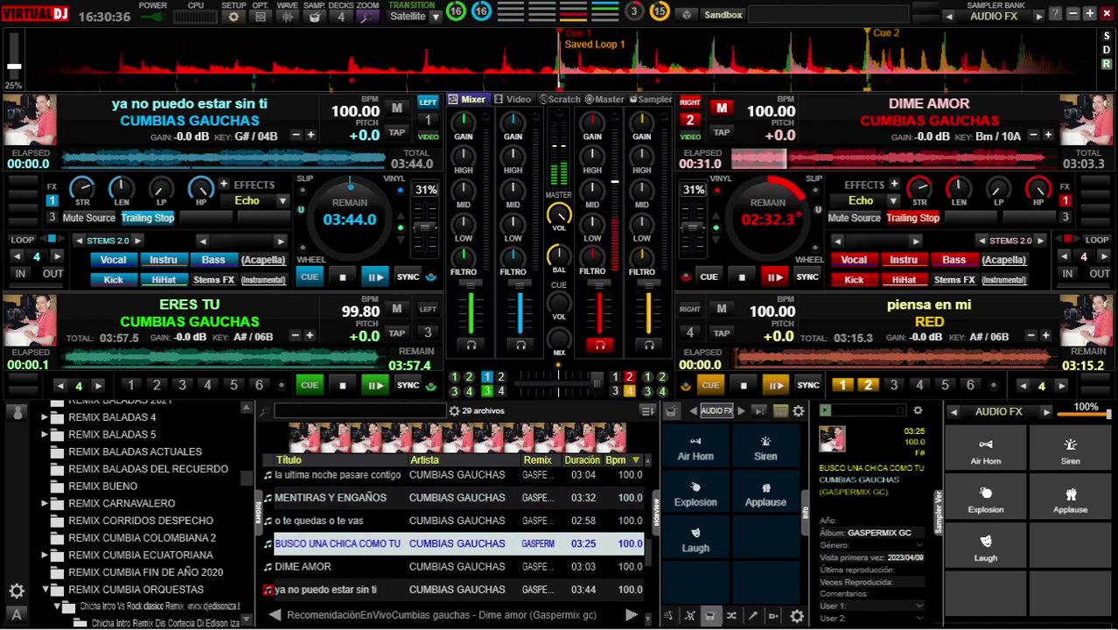
key(Return)
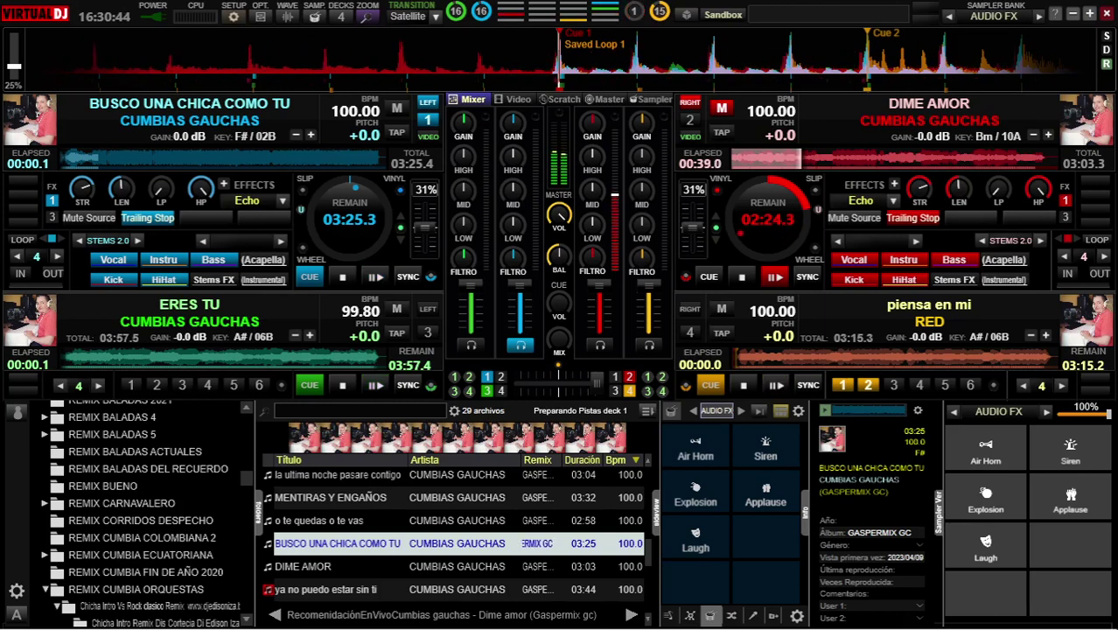
Start BUSCO UNA CHICA COMO TU on deck 1, mix over to it and stop DIME AMOR on deck 2
scroll(455, 534, up, 2)
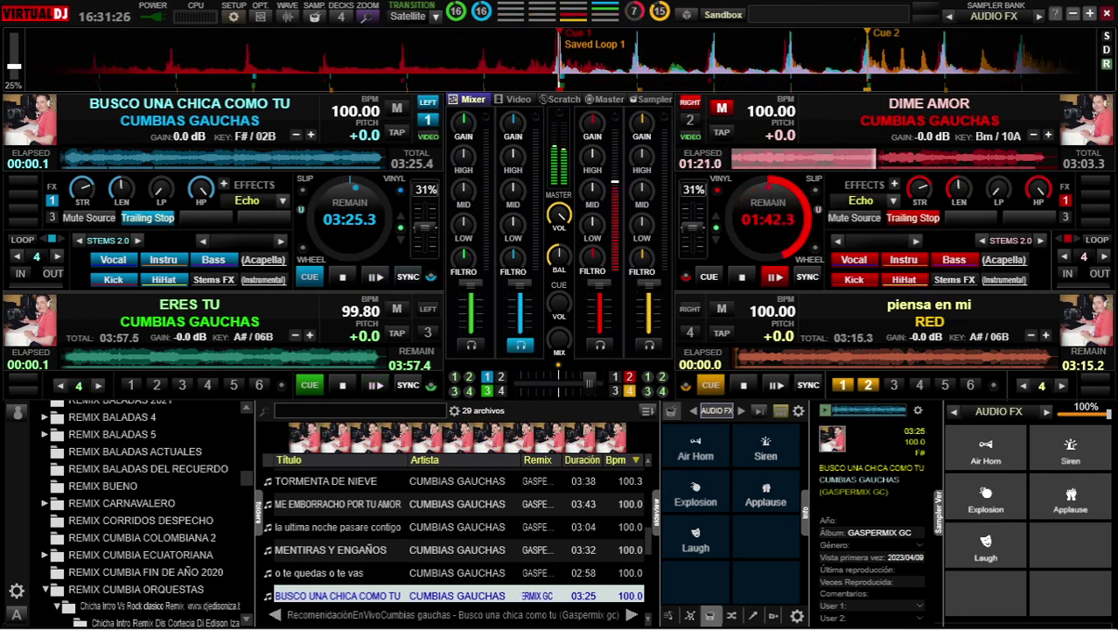
key(space)
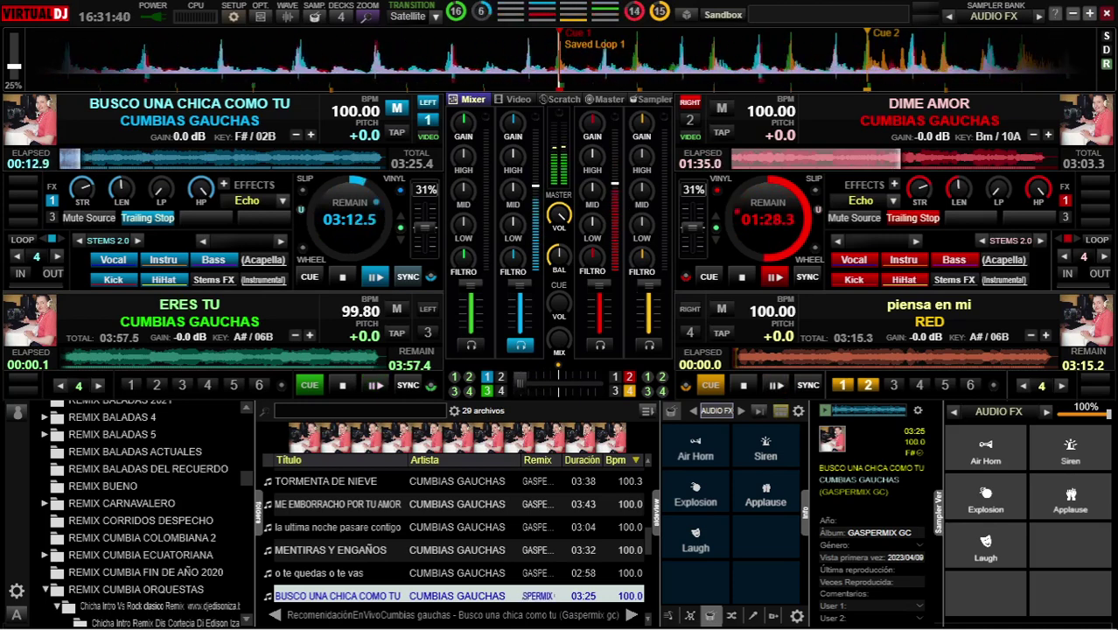
click(742, 278)
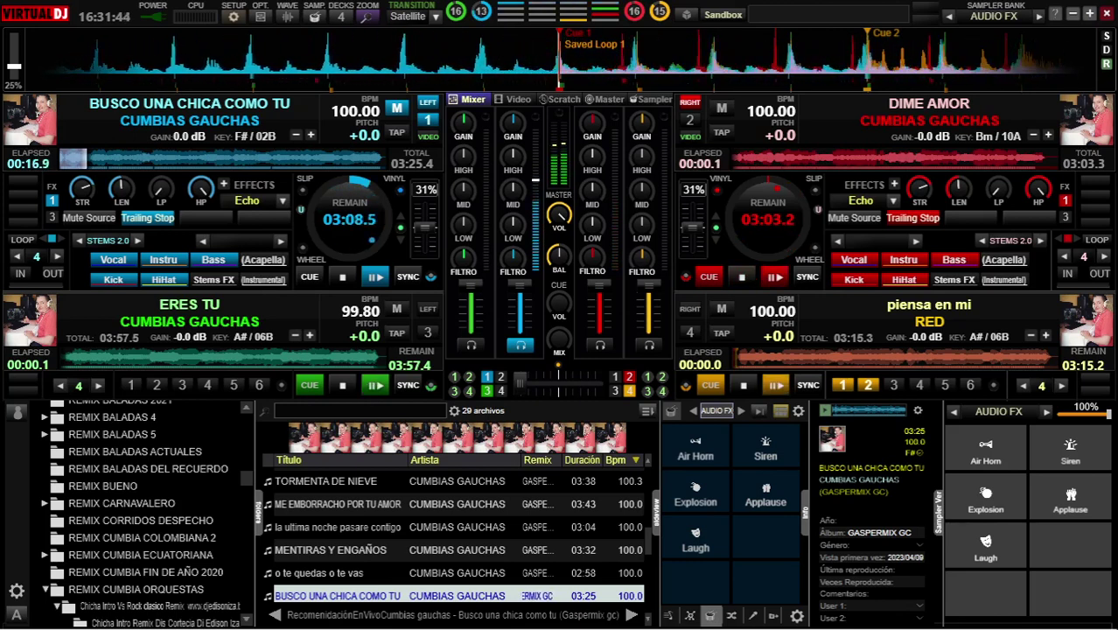
Load o te quedas o te vas onto deck 2 and set that deck's gain to 1.8 dB
mouse_move(515, 123)
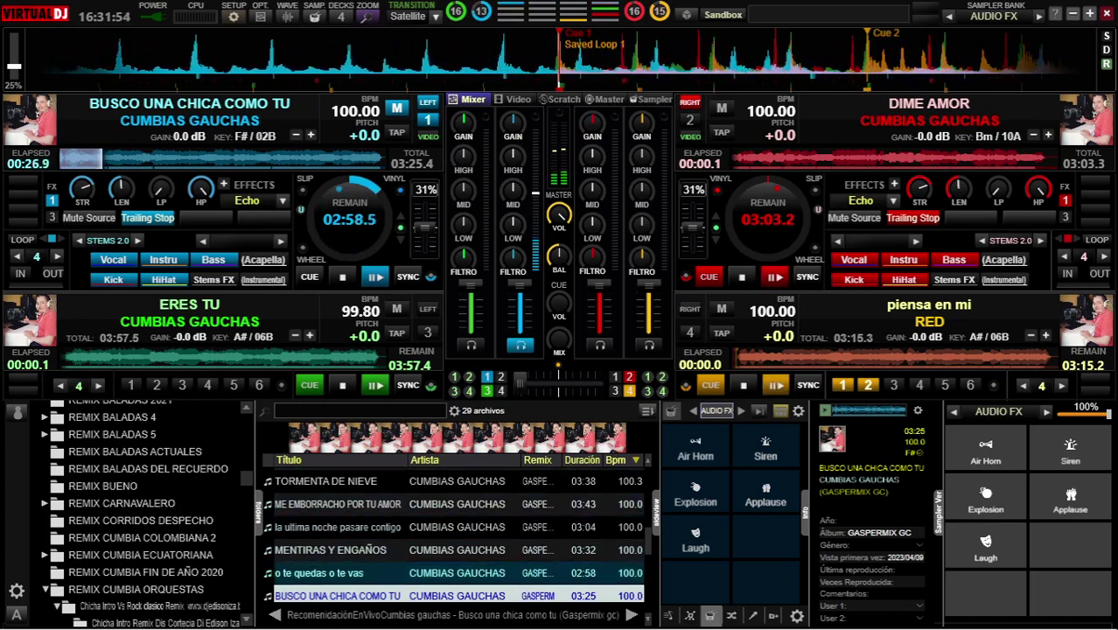
click(376, 573)
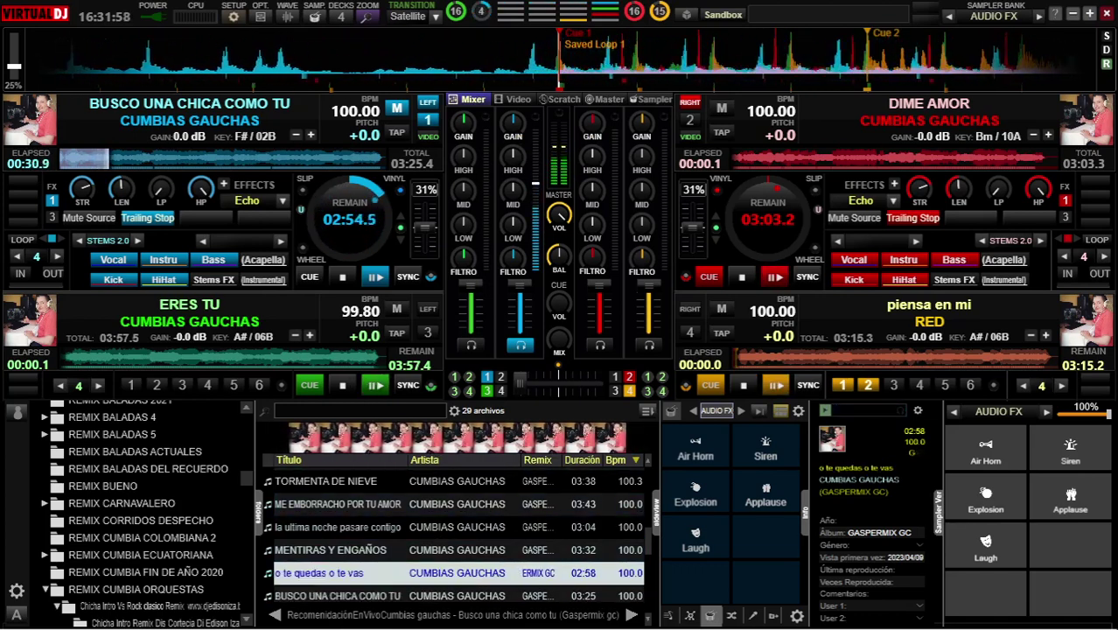
double_click(376, 573)
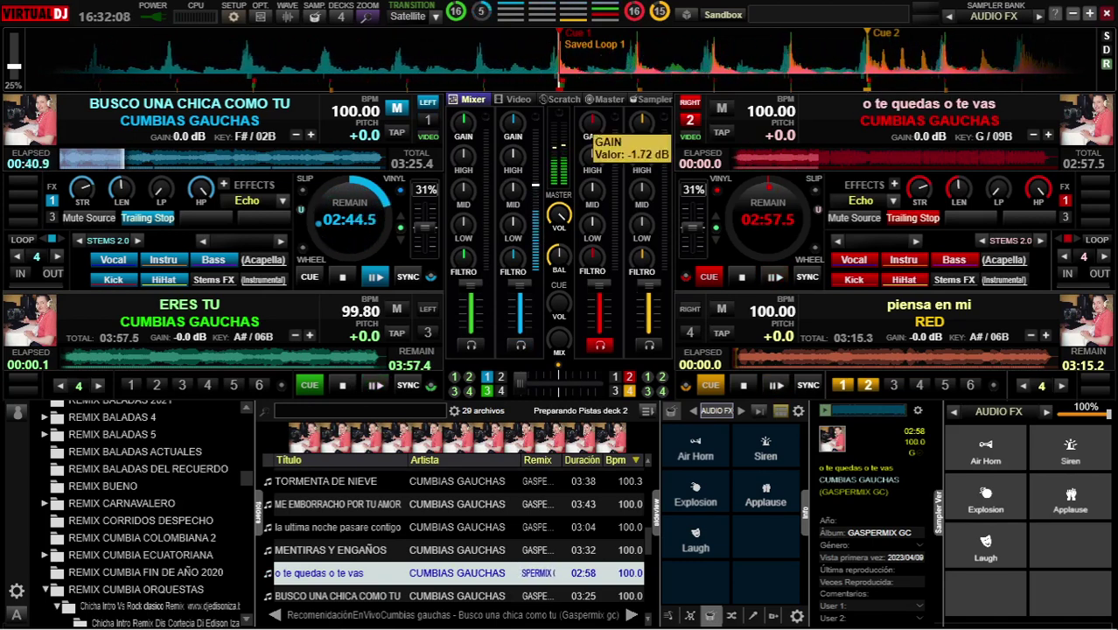
scroll(592, 123, up, 1)
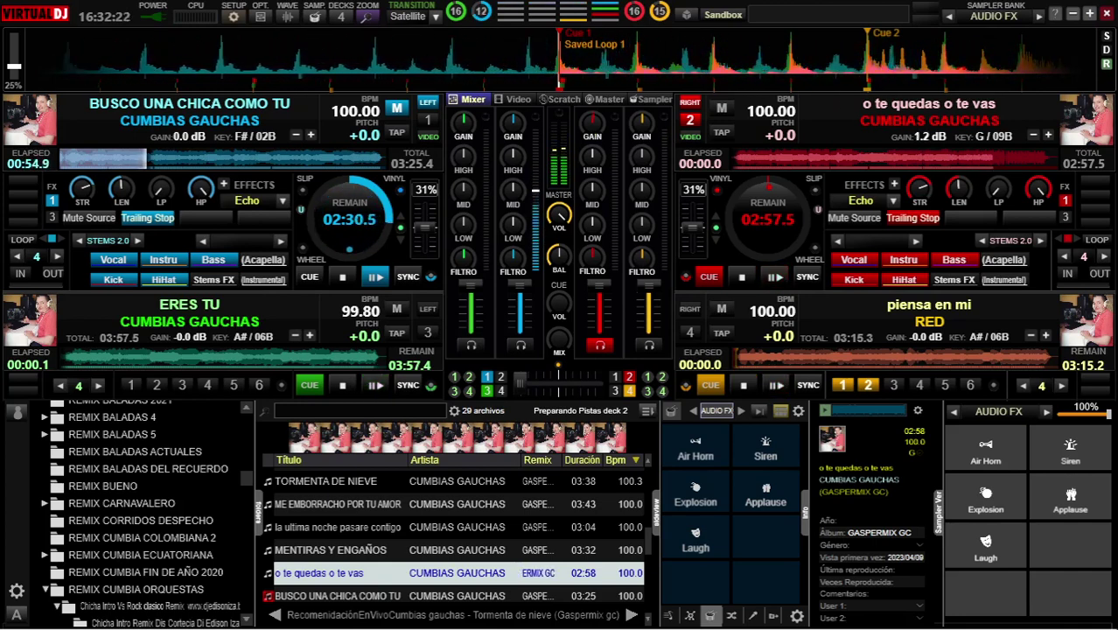
mouse_move(594, 123)
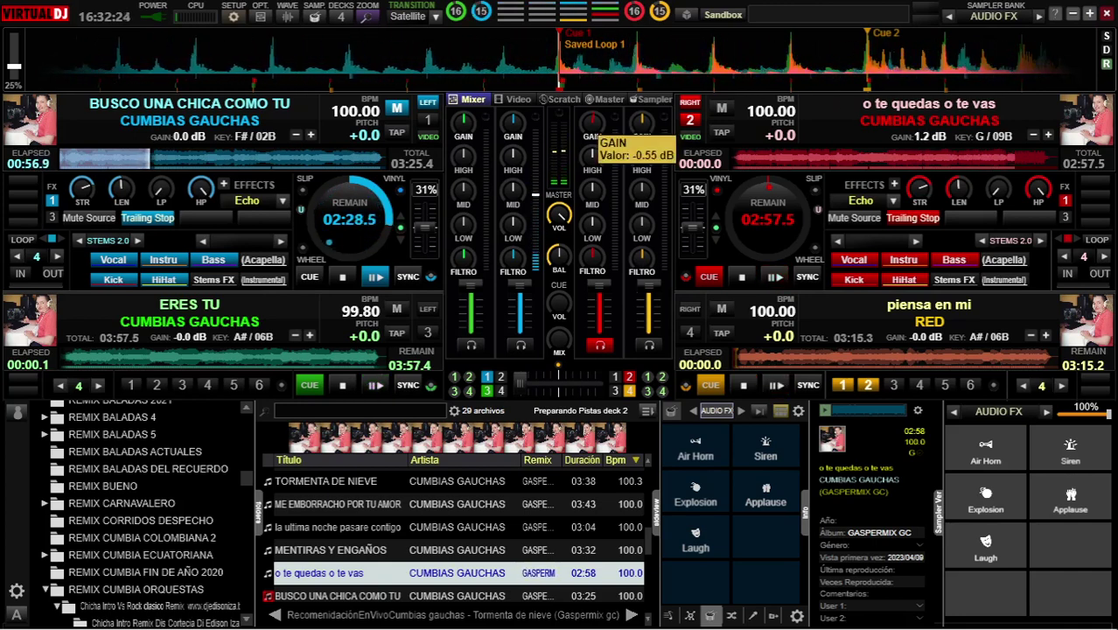
drag(594, 123, 591, 120)
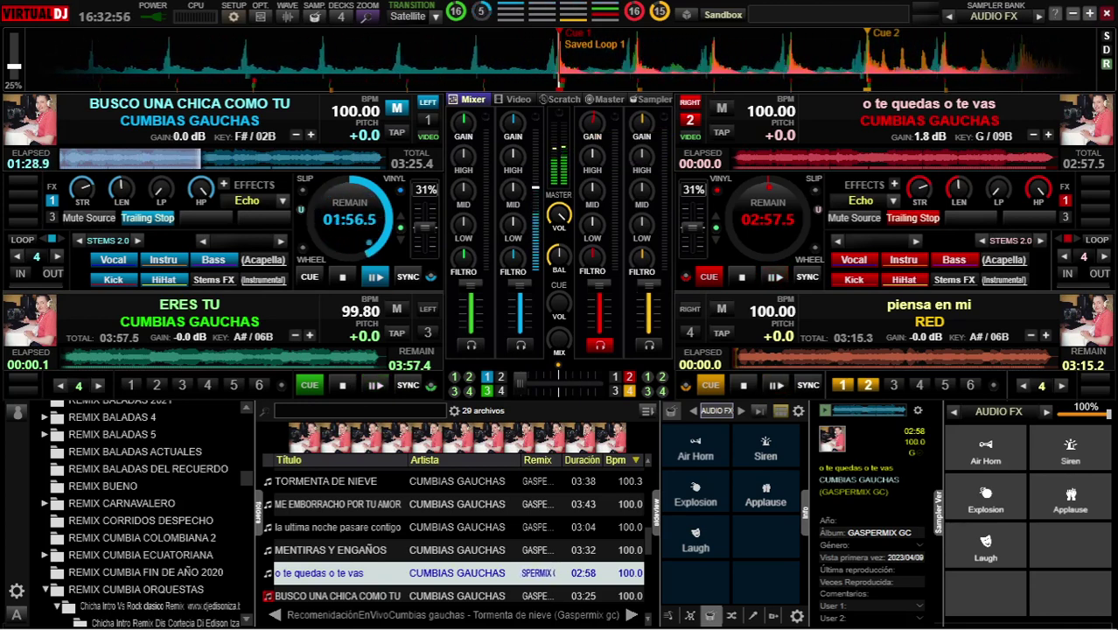
click(775, 276)
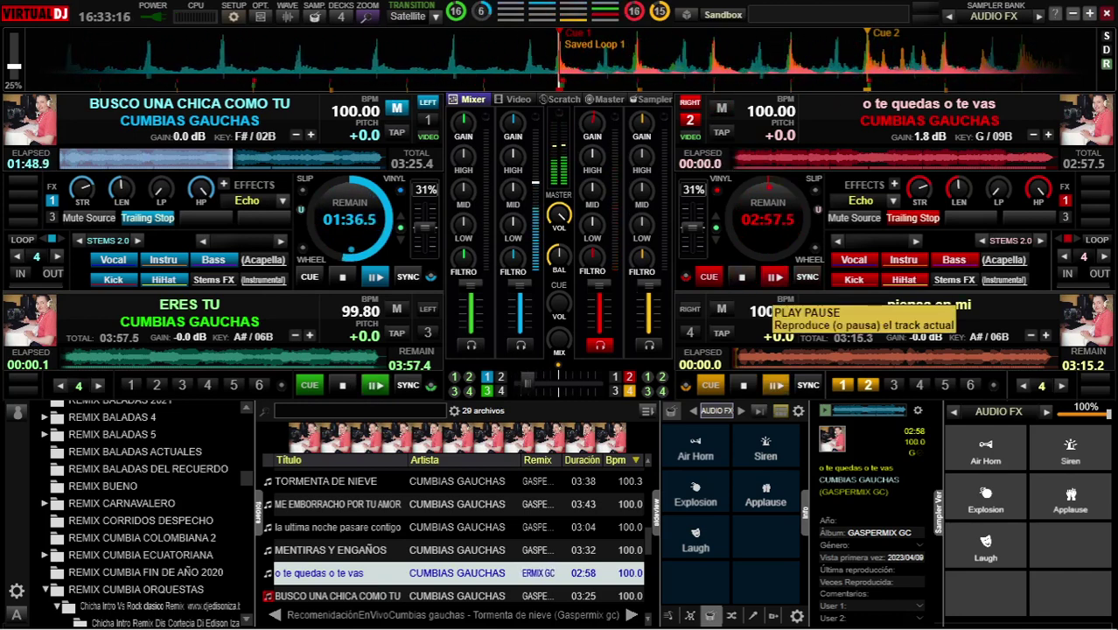
key(space)
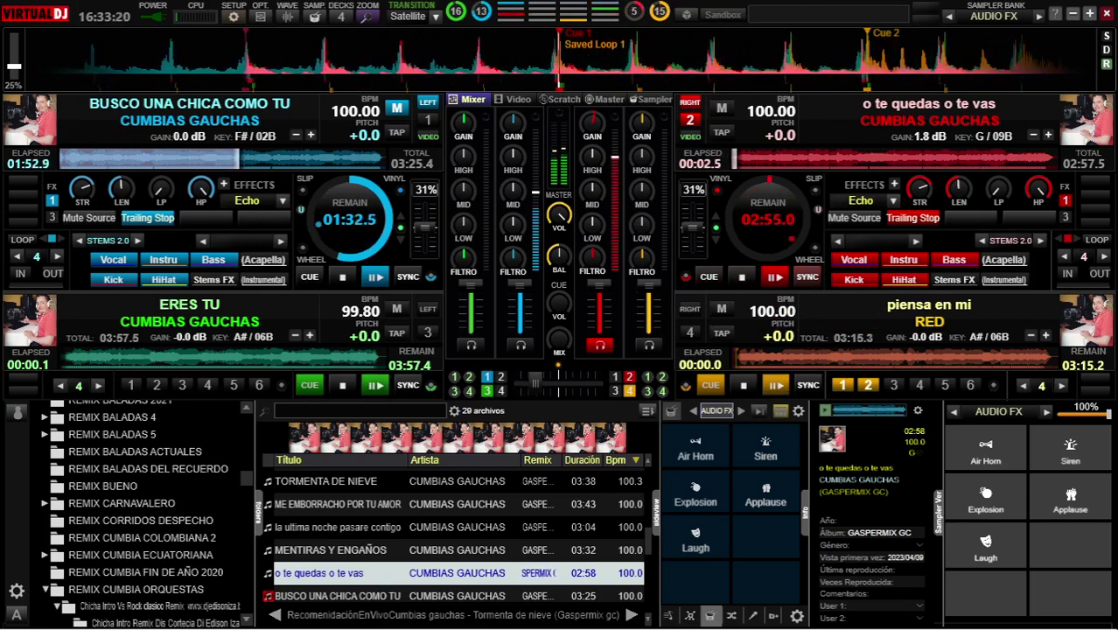
key(space)
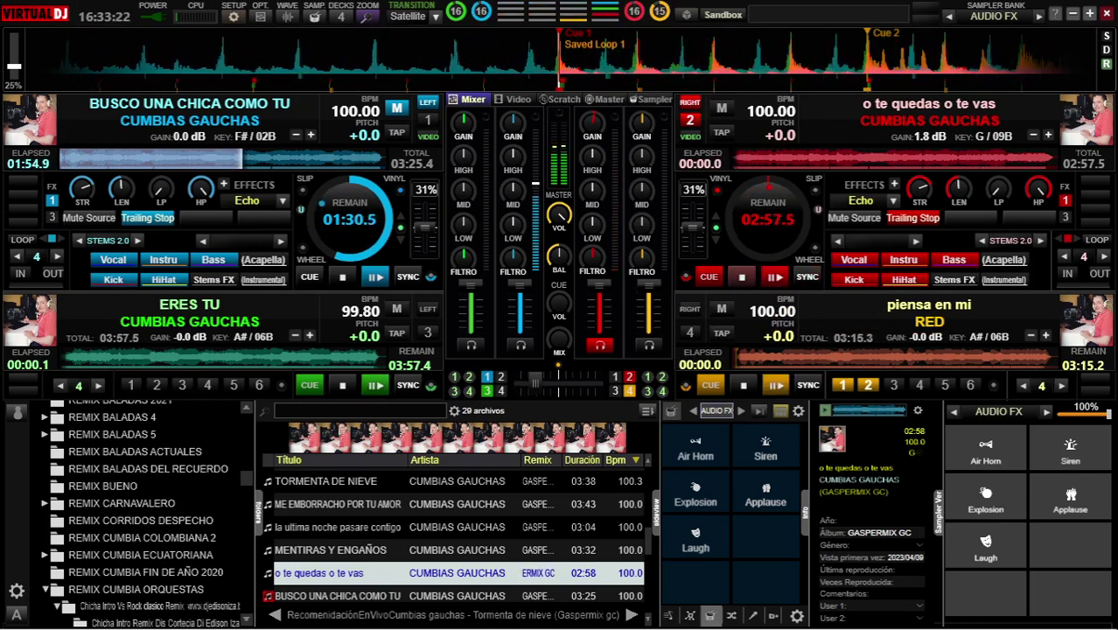
key(space)
key(space)
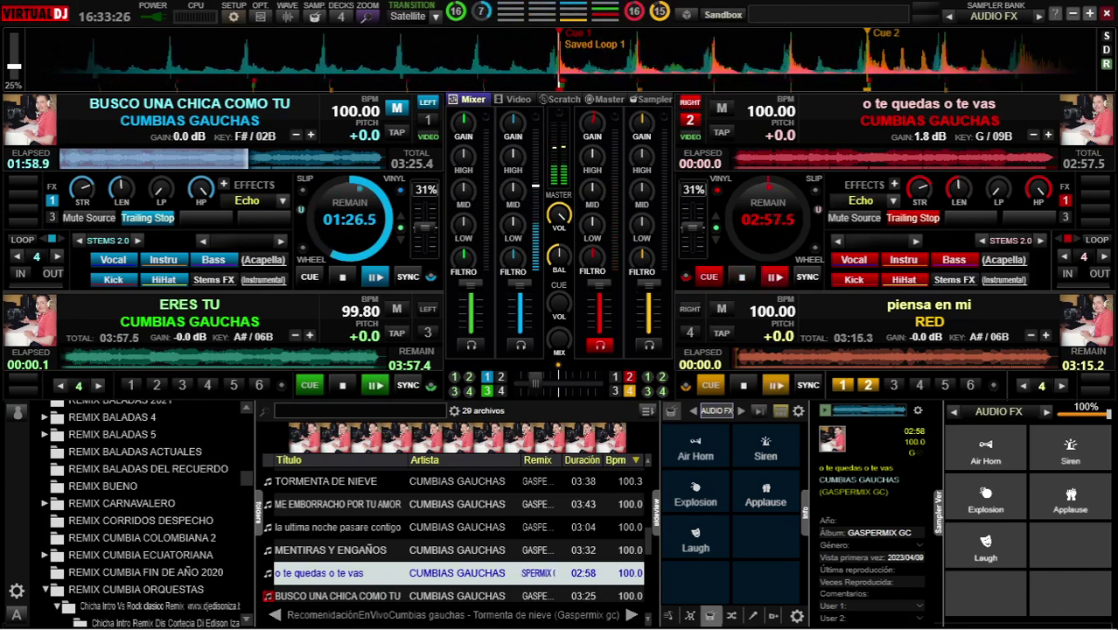
Start o te quedas o te vas on deck 2 and crossfade fully over to it from deck 1
key(space)
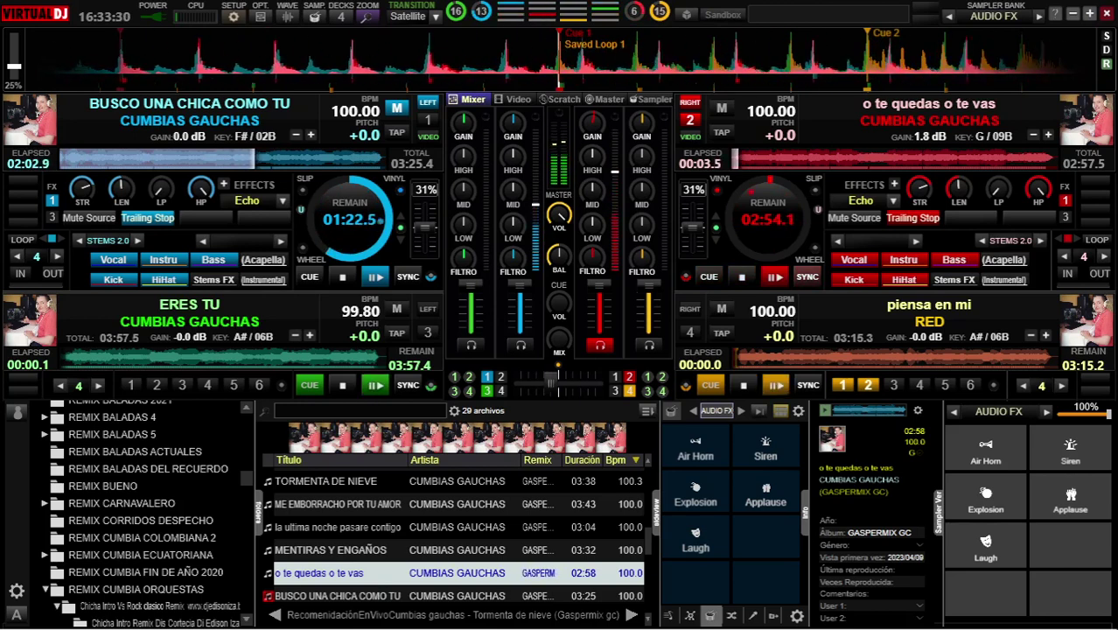
key(shift+Right)
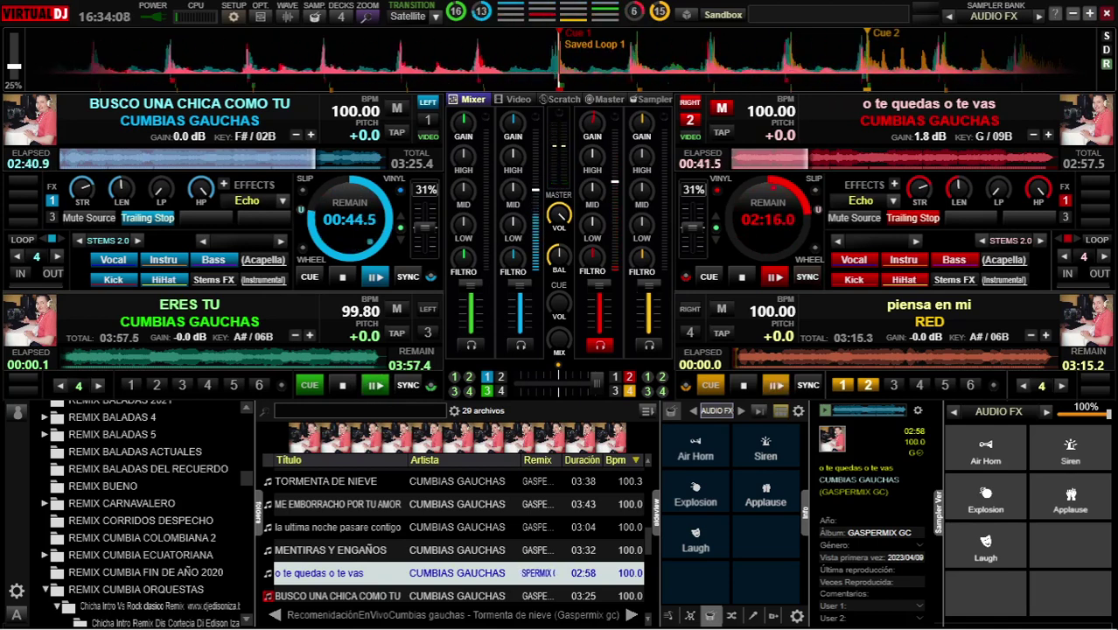
Stop BUSCO UNA CHICA COMO TU on deck 1 and load MENTIRAS Y ENGAÑOS in its place
click(342, 277)
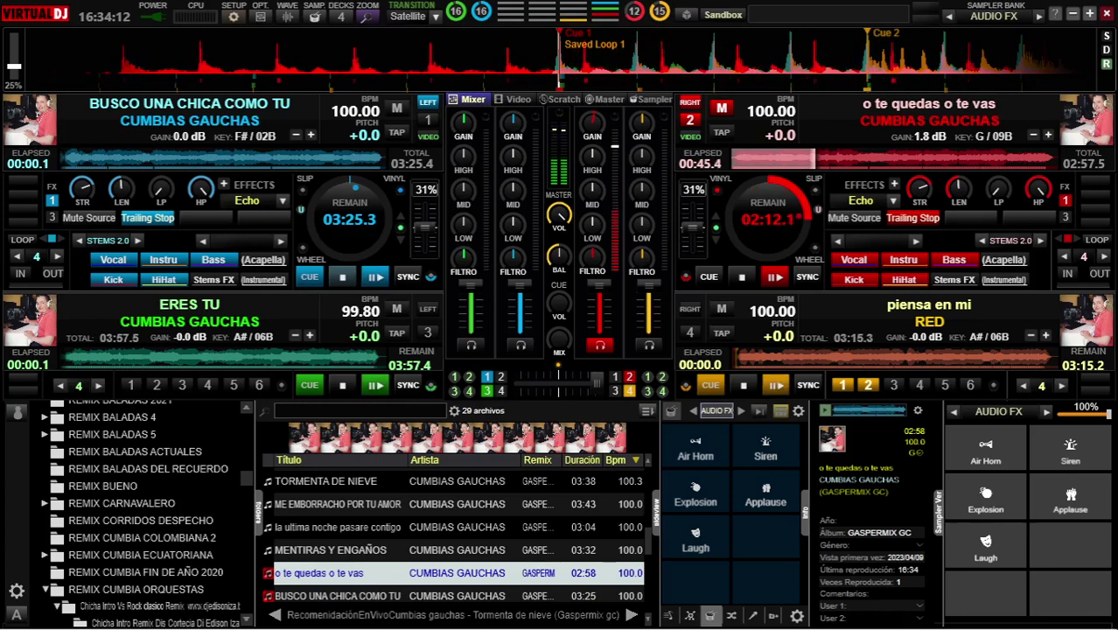
click(331, 550)
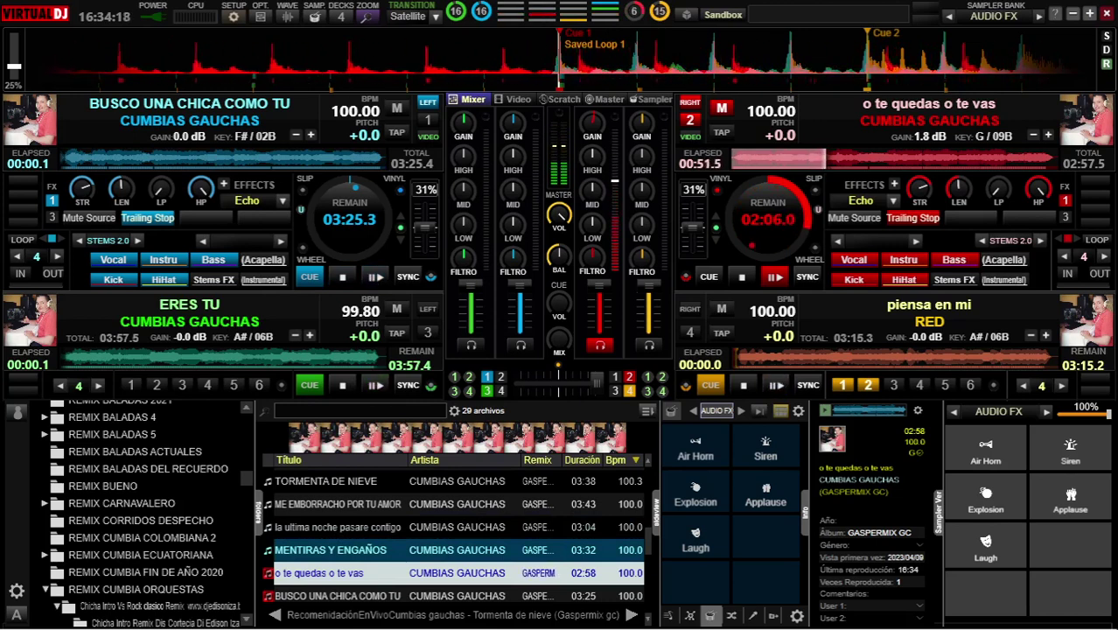
key(Down)
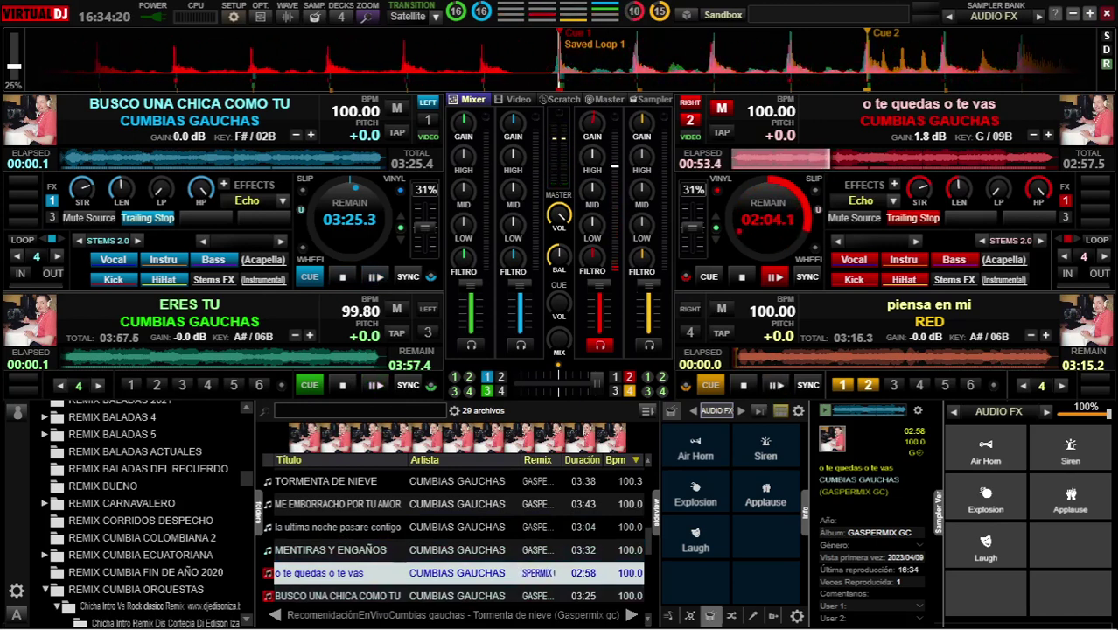
scroll(455, 536, down, 2)
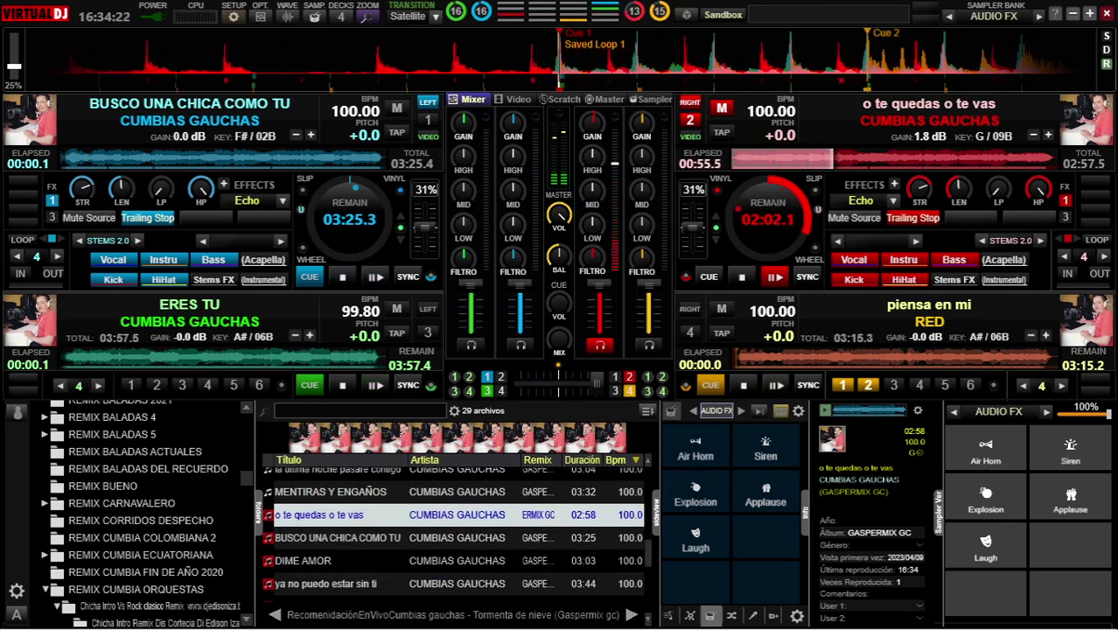
scroll(455, 533, up, 2)
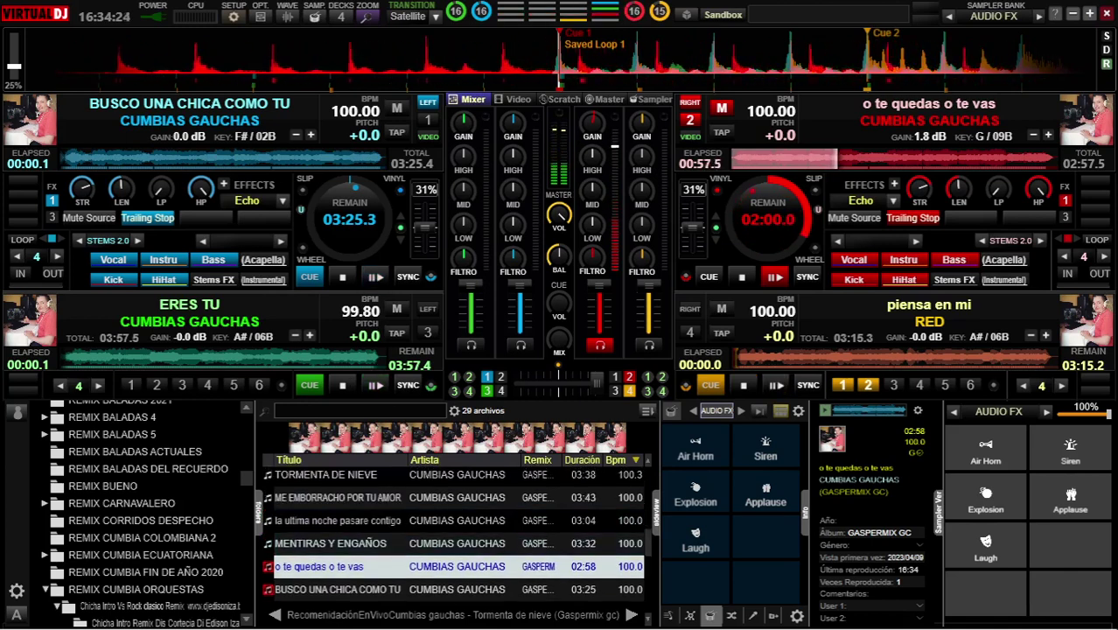
click(455, 544)
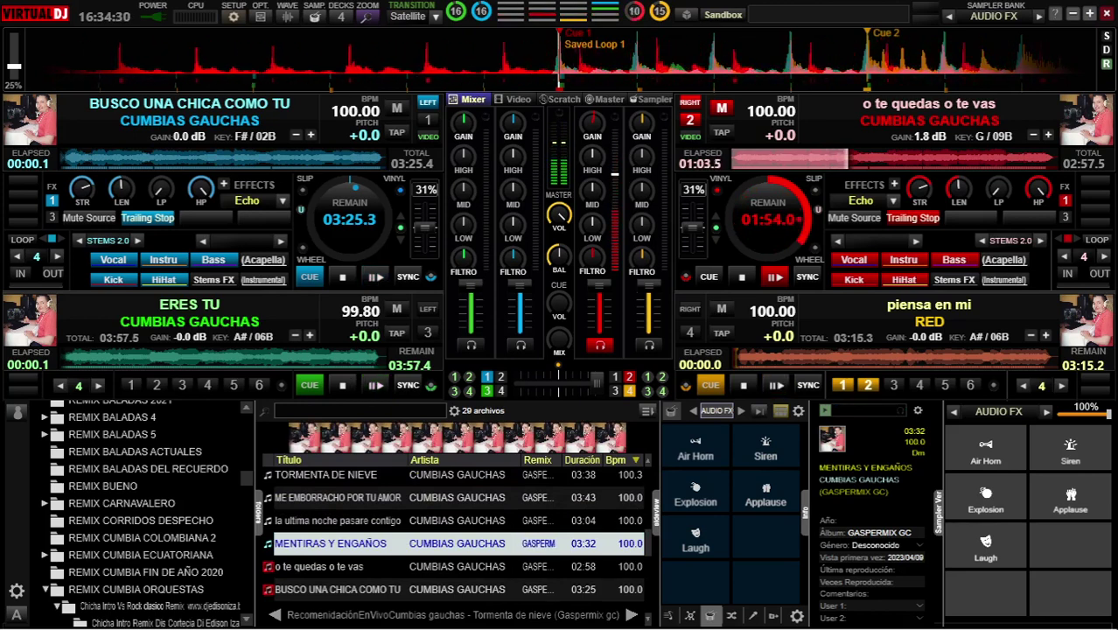
key(shift+Left)
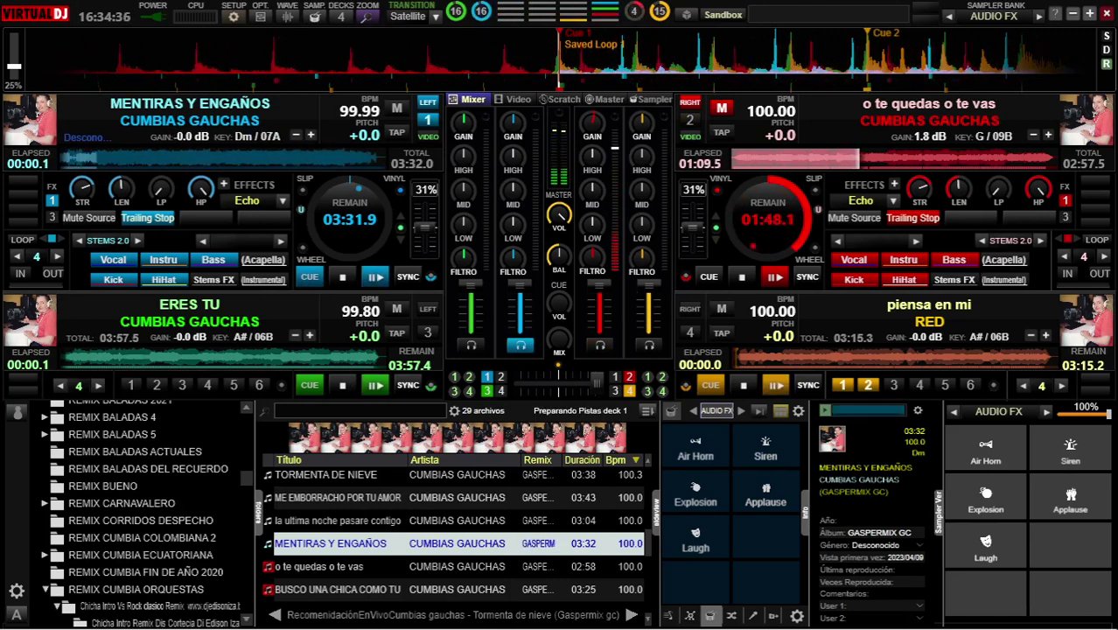
Start MENTIRAS Y ENGAÑOS on deck 1, mix over to it and load la ultima noche pasare contigo onto deck 2
key(space)
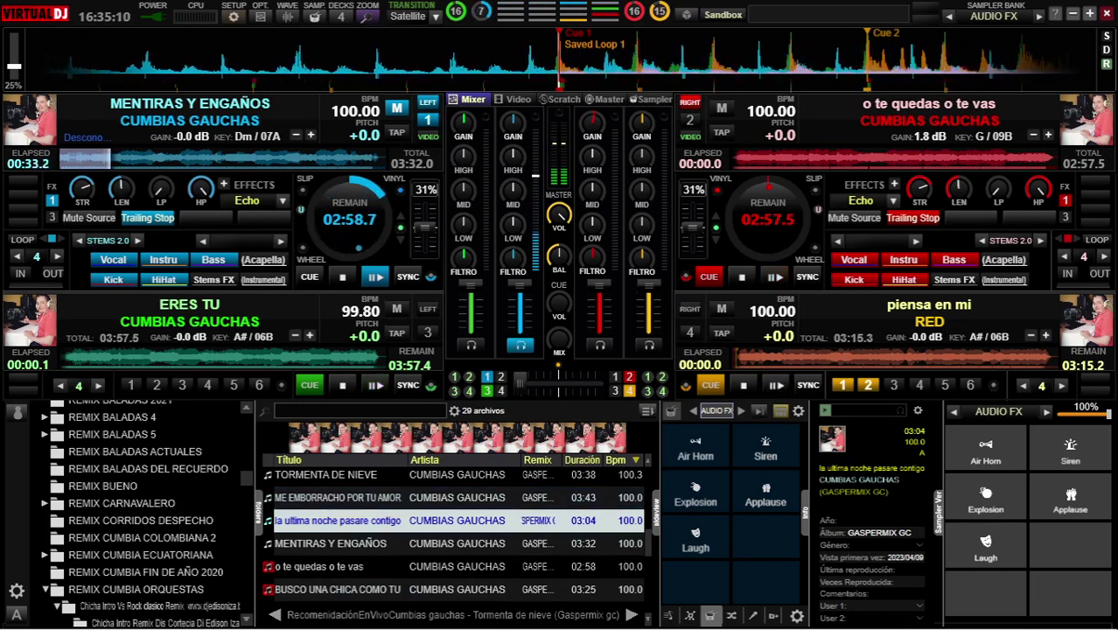
key(Return)
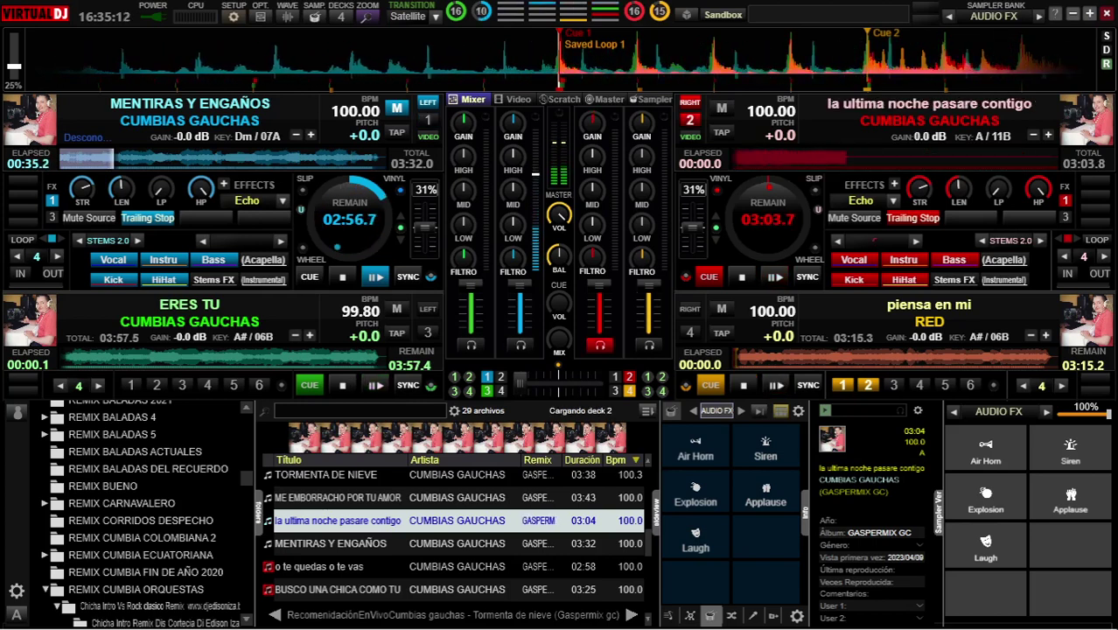
Set the gain to 1.0 dB on deck 1 and to 1.1 dB on deck 2
mouse_move(513, 124)
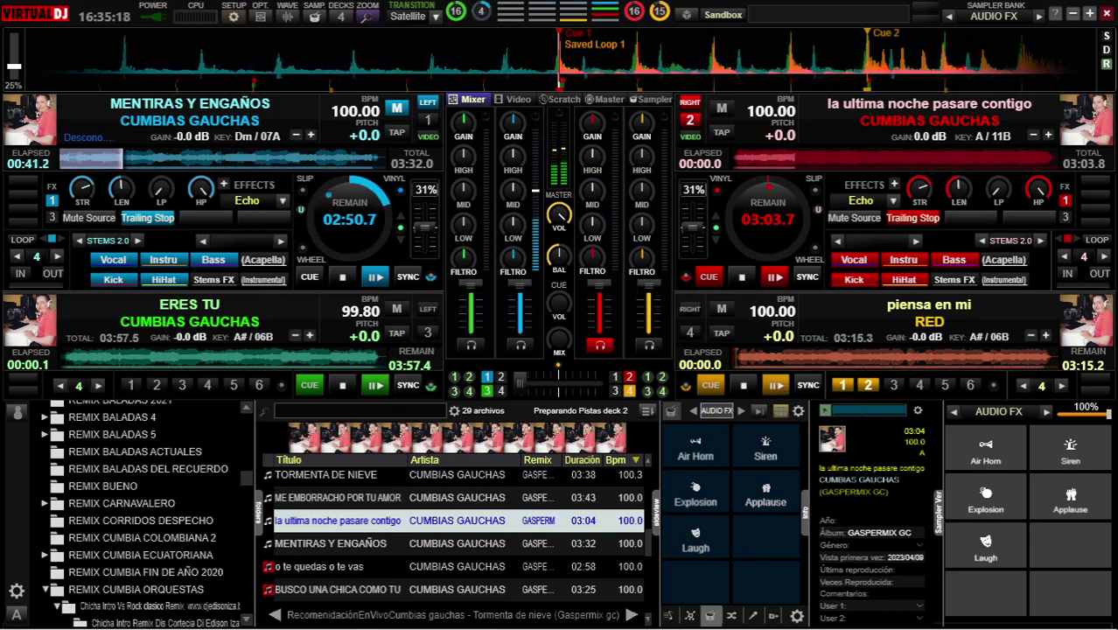
mouse_move(592, 125)
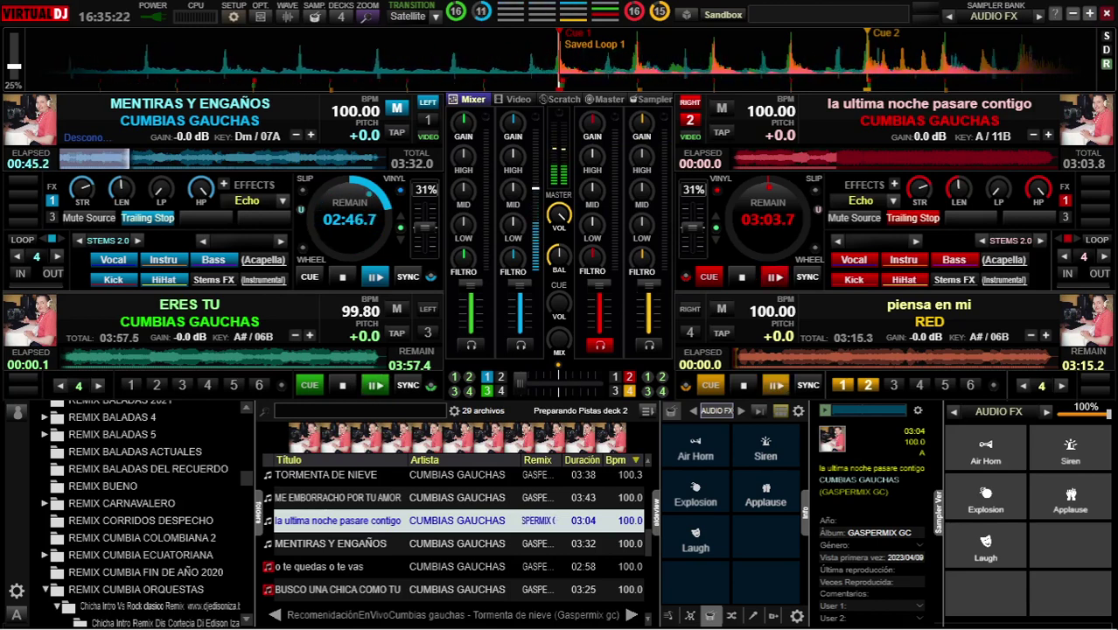
scroll(513, 124, up, 1)
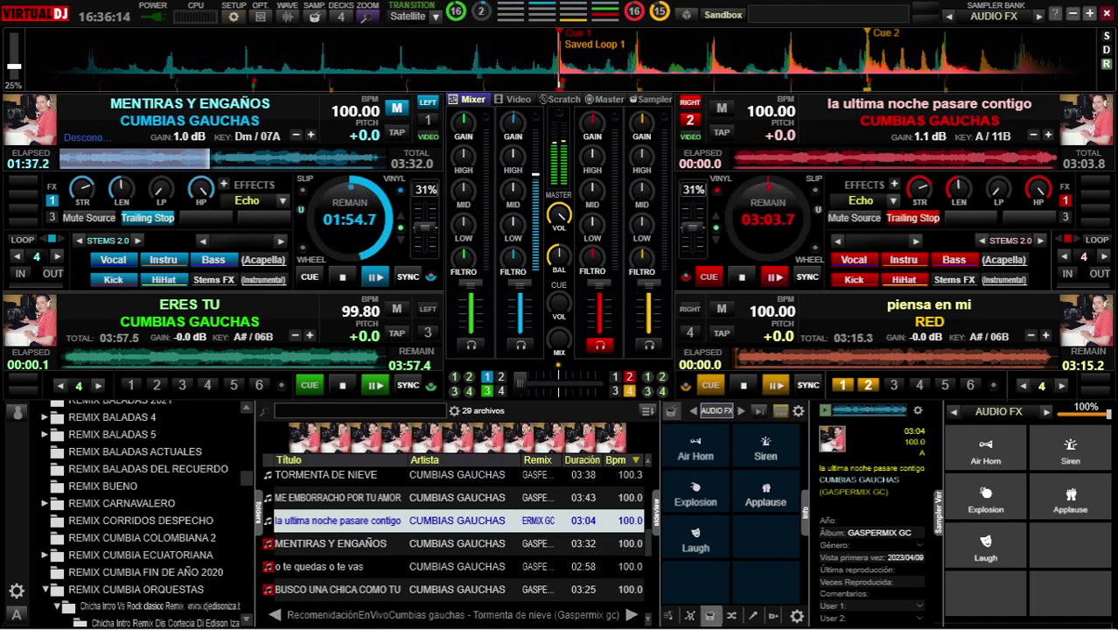
Start la ultima noche pasare contigo on deck 2, crossfade fully over to it and stop MENTIRAS Y ENGAÑOS on deck 1
key(space)
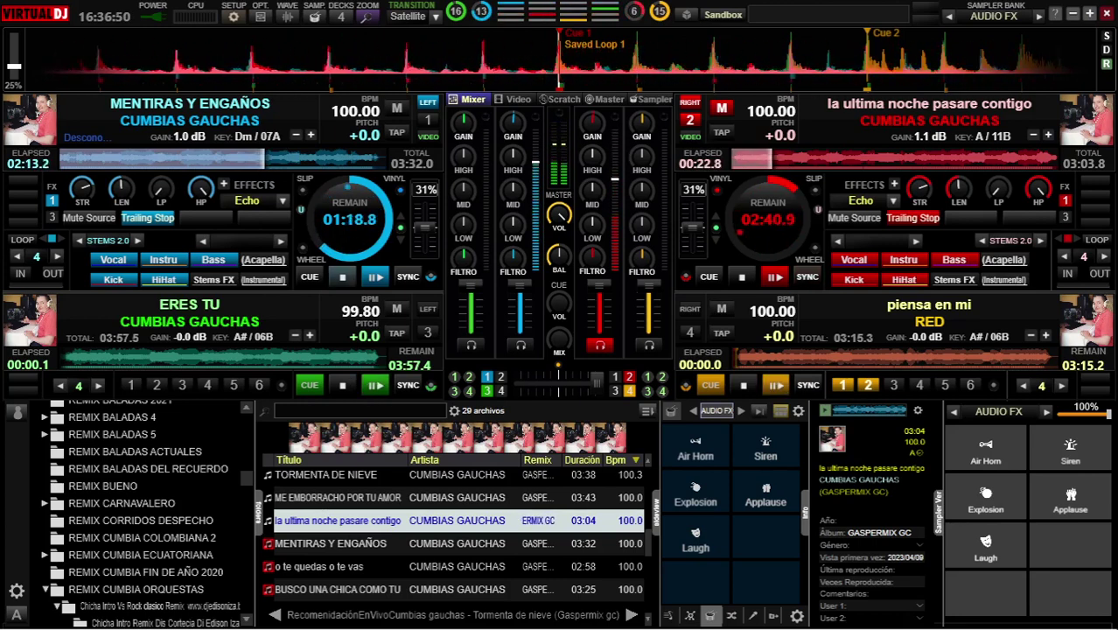
click(342, 276)
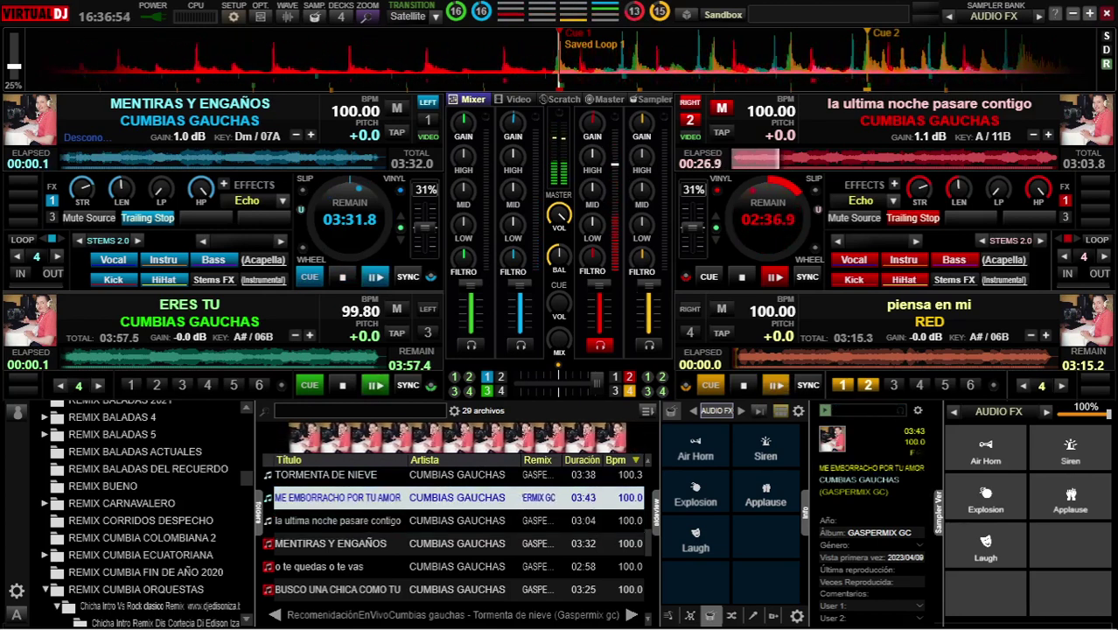
Load ME EMBORRACHO POR TU AMOR onto deck 1 and set that deck's gain to 1.1 dB
key(Return)
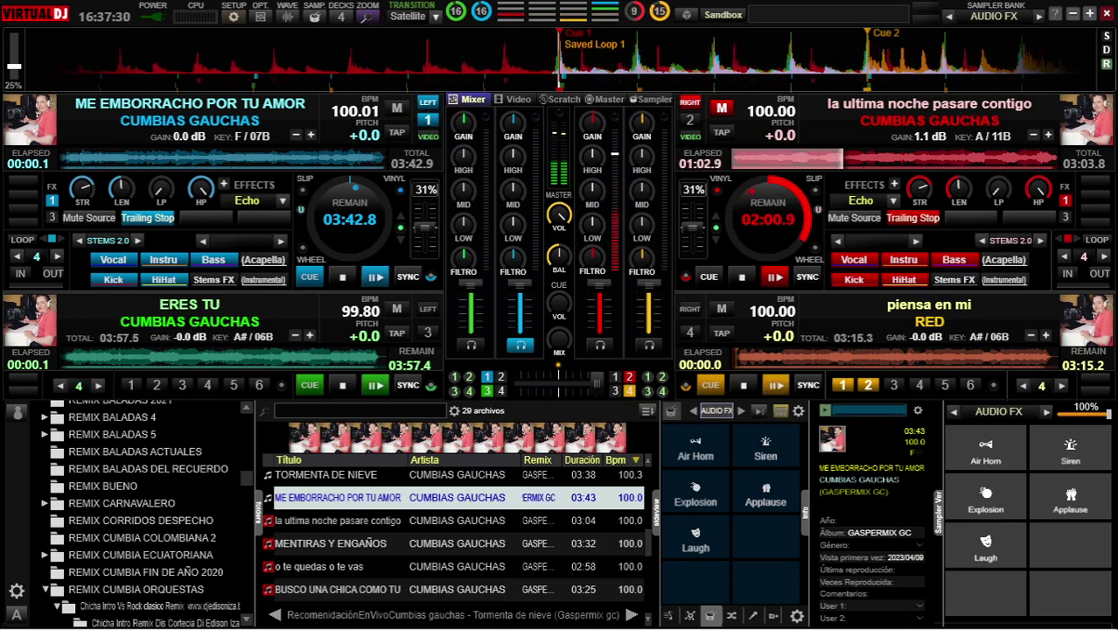
mouse_move(514, 124)
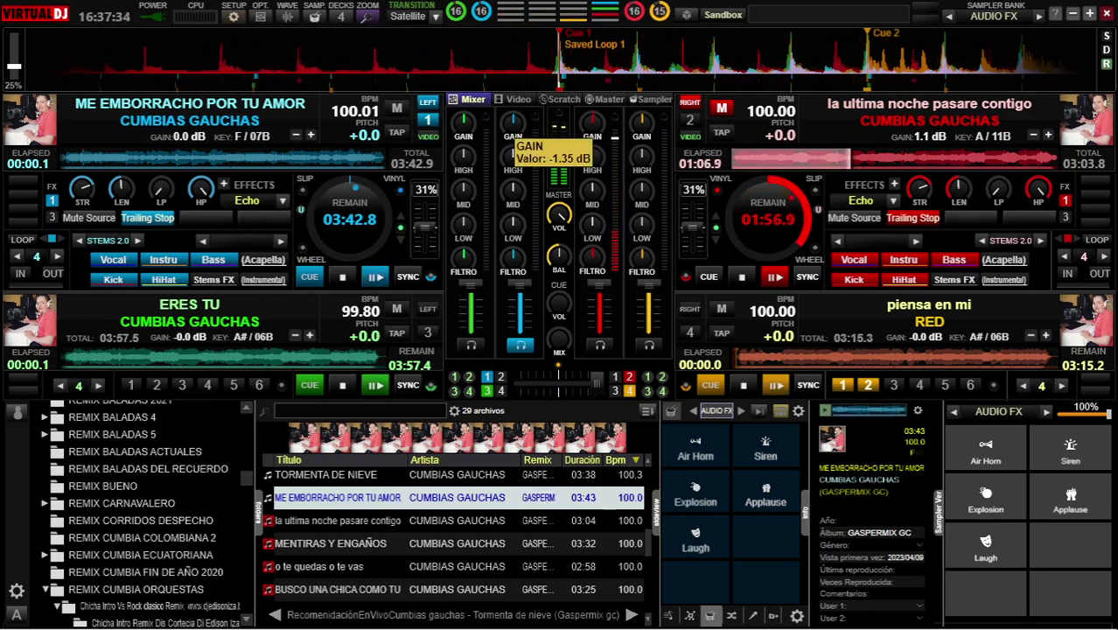
scroll(513, 124, up, 1)
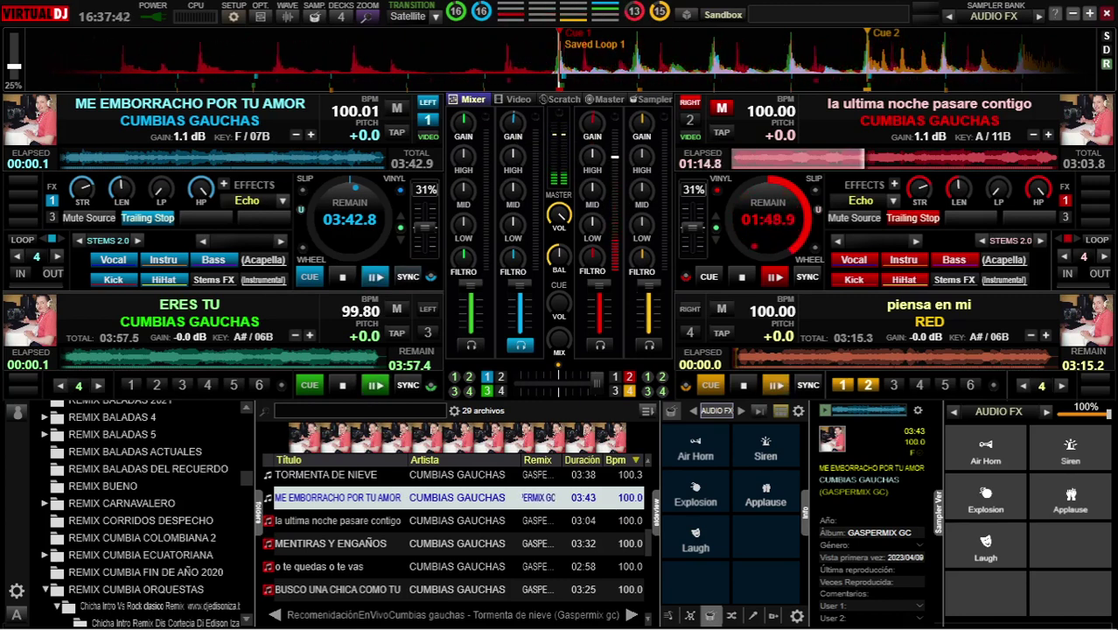
Preview ME EMBORRACHO POR TU AMOR on deck 1, return it to its cue point, and restart it to mix over from deck 2
key(space)
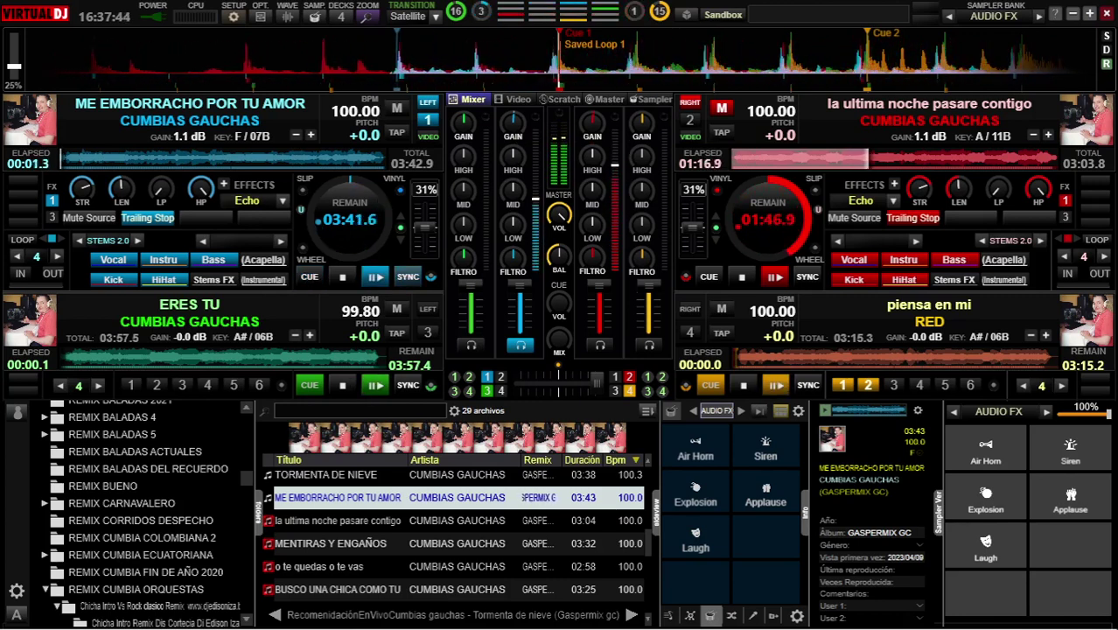
key(c)
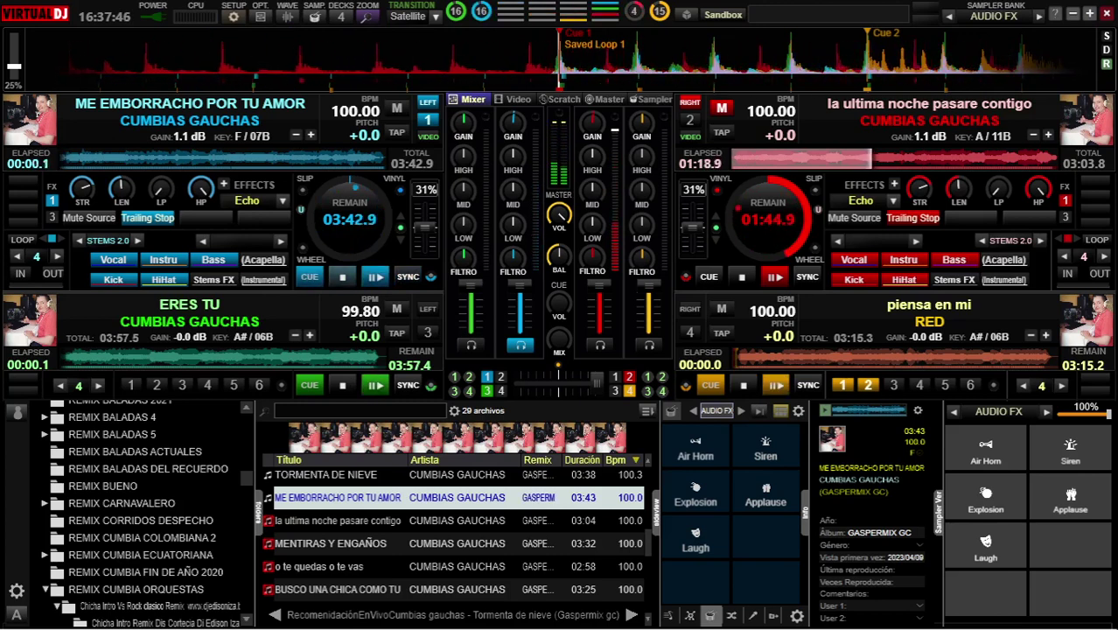
key(space)
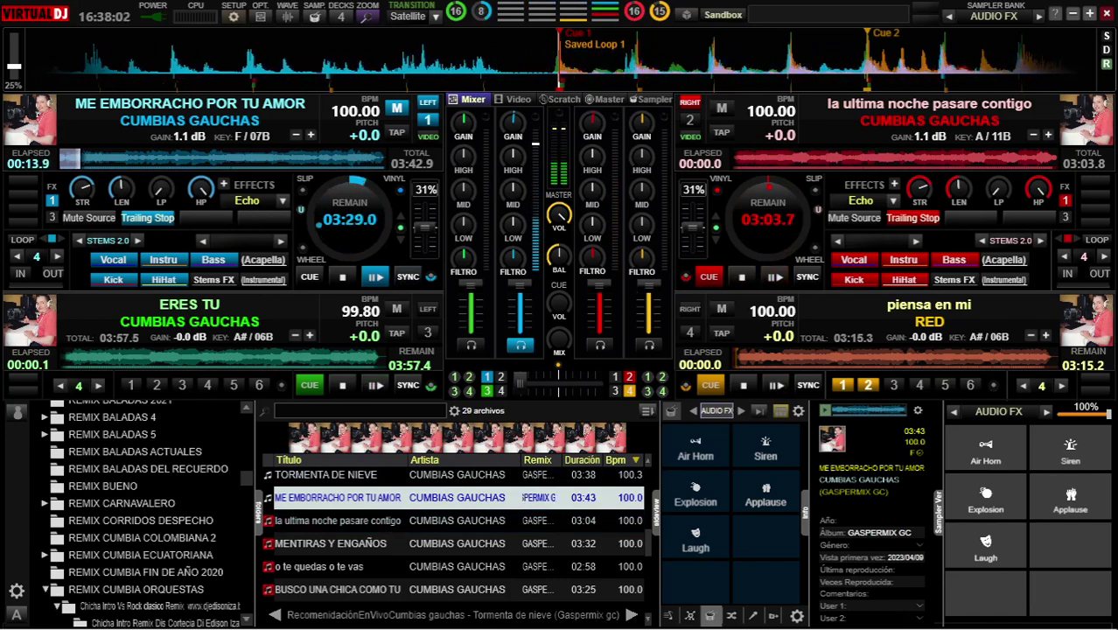
Load TORMENTA DE NIEVE onto deck 2 and set that deck's gain to 2.0 dB
scroll(456, 533, up, 1)
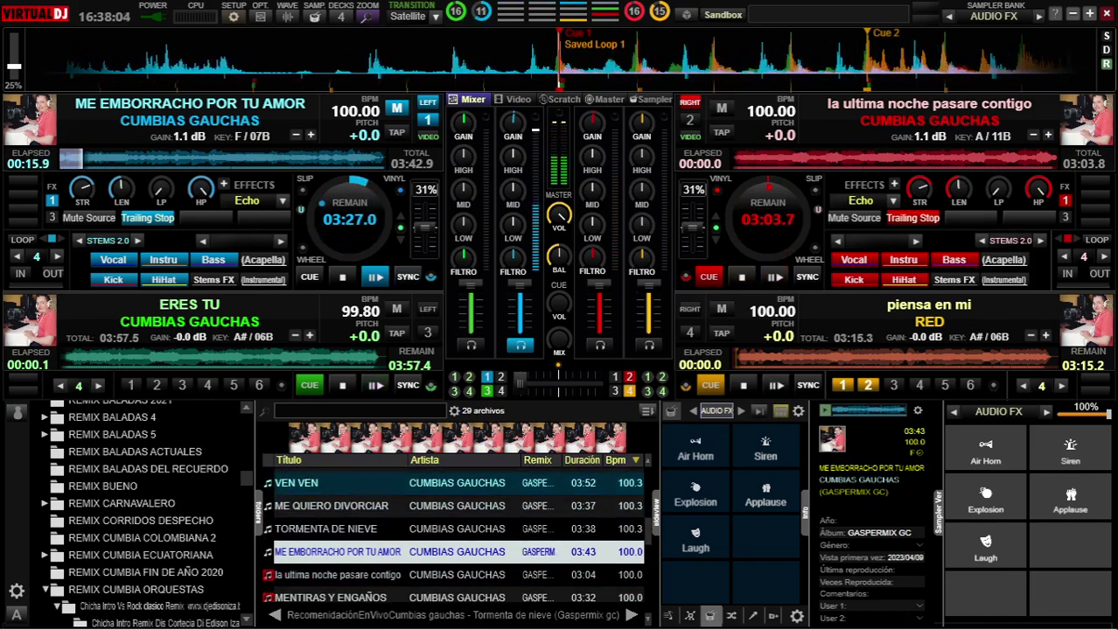
scroll(455, 534, up, 2)
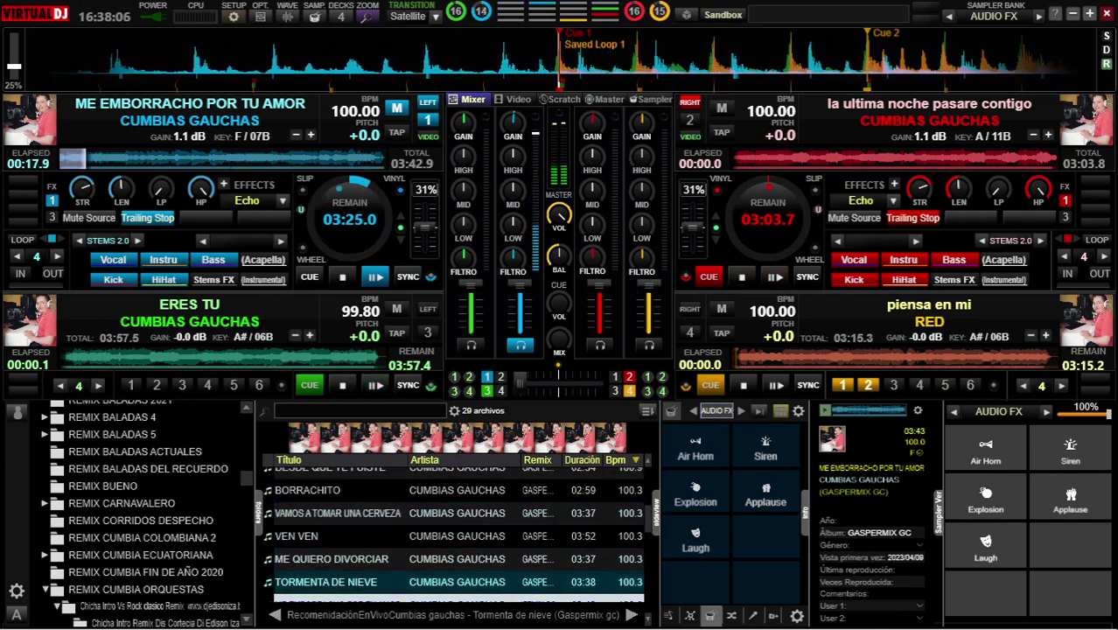
click(455, 581)
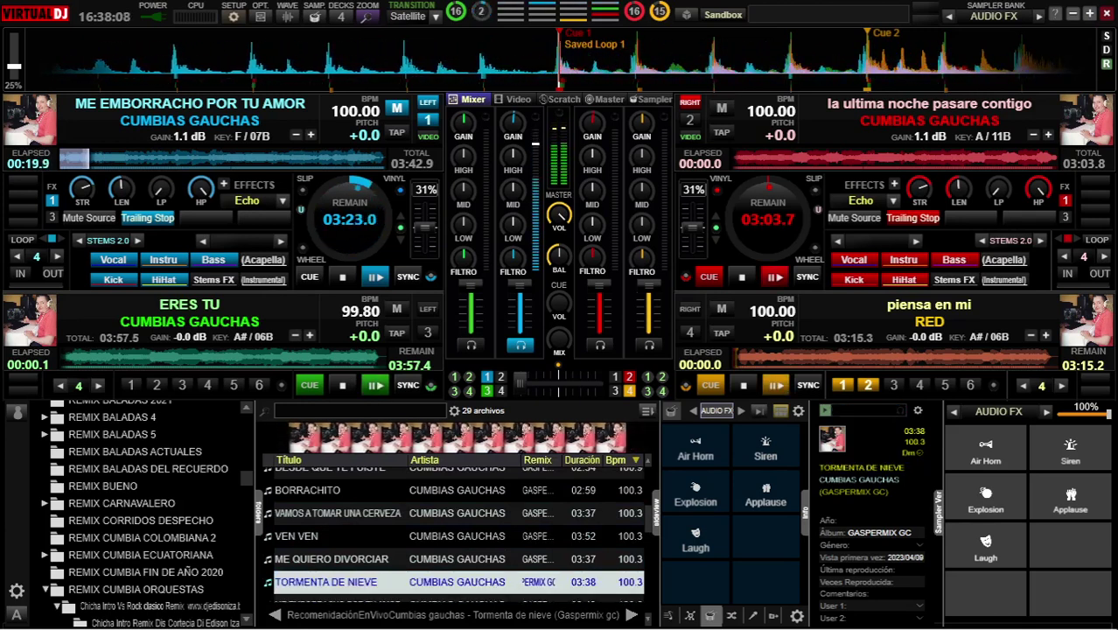
key(shift+Right)
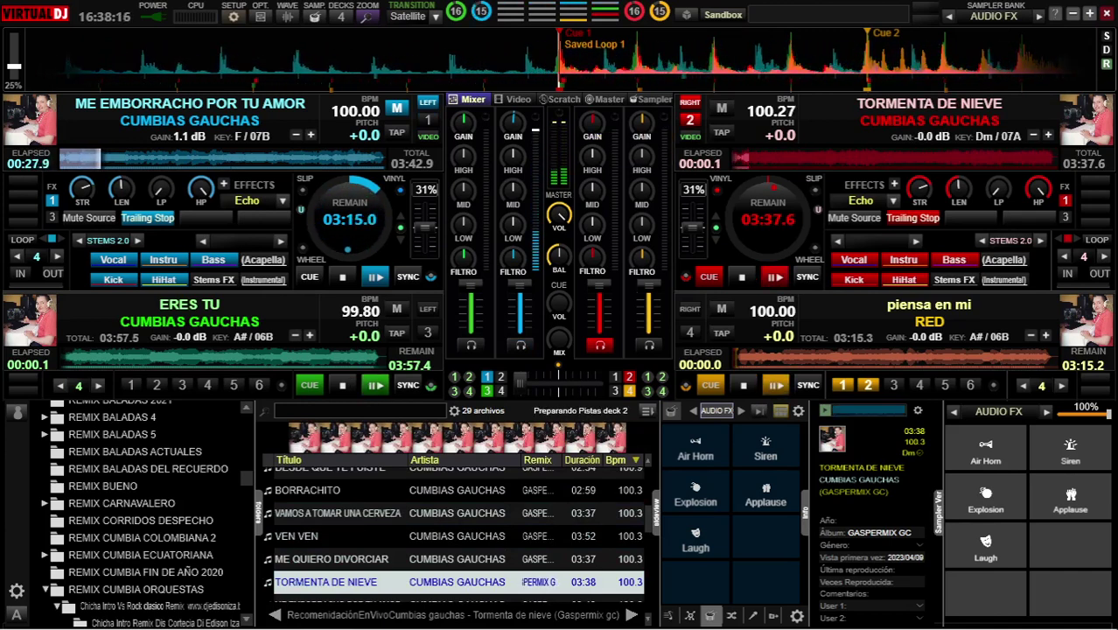
scroll(594, 124, up, 2)
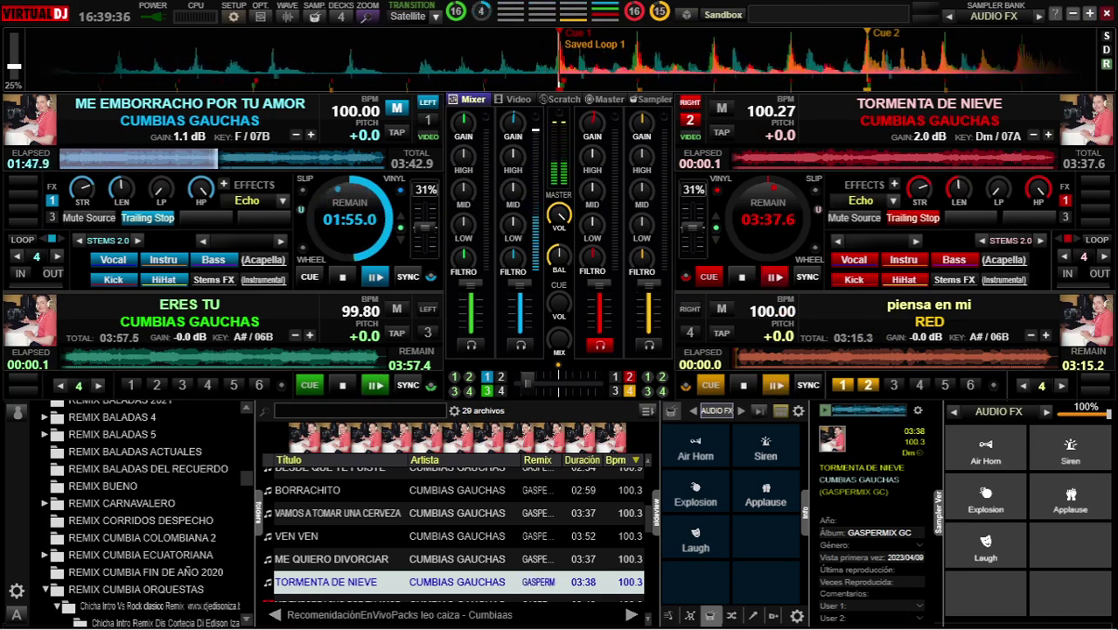
Start TORMENTA DE NIEVE on deck 2 in sync with deck 1 and crossfade over to it
click(774, 278)
click(808, 277)
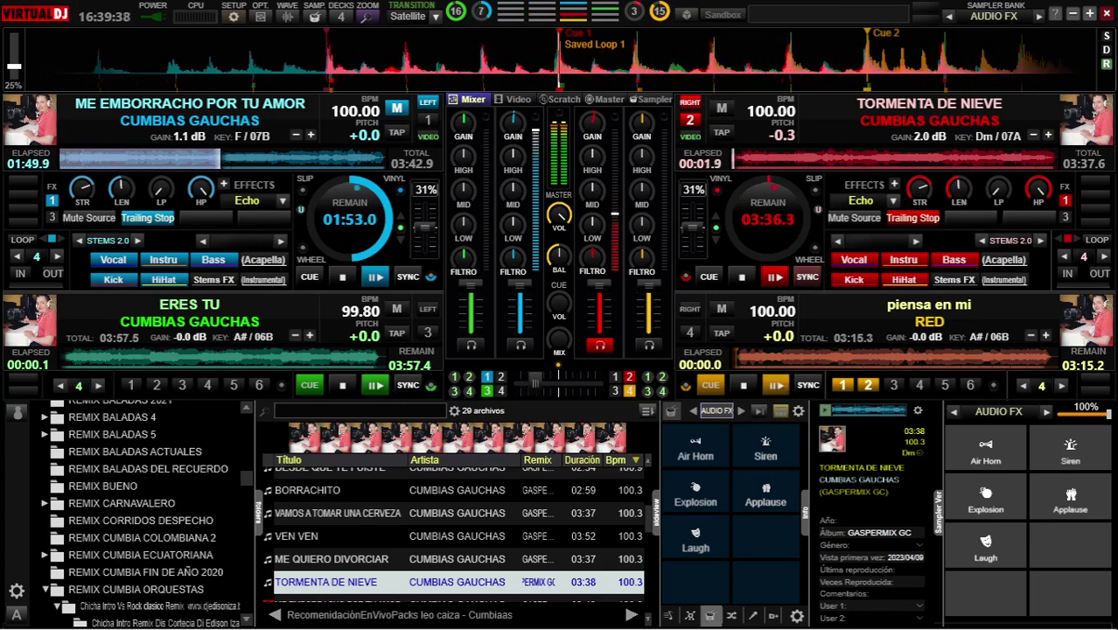
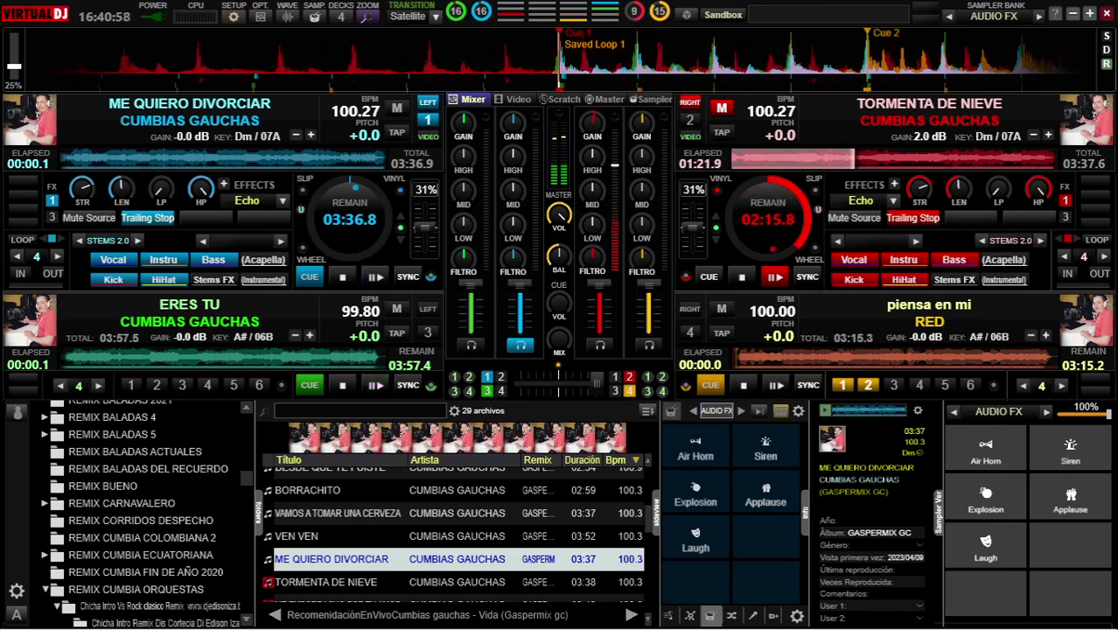
Set deck 1's gain to 1.0 dB for ME QUIERO DIVORCIAR, and start it to mix fully over from deck 2
mouse_move(514, 123)
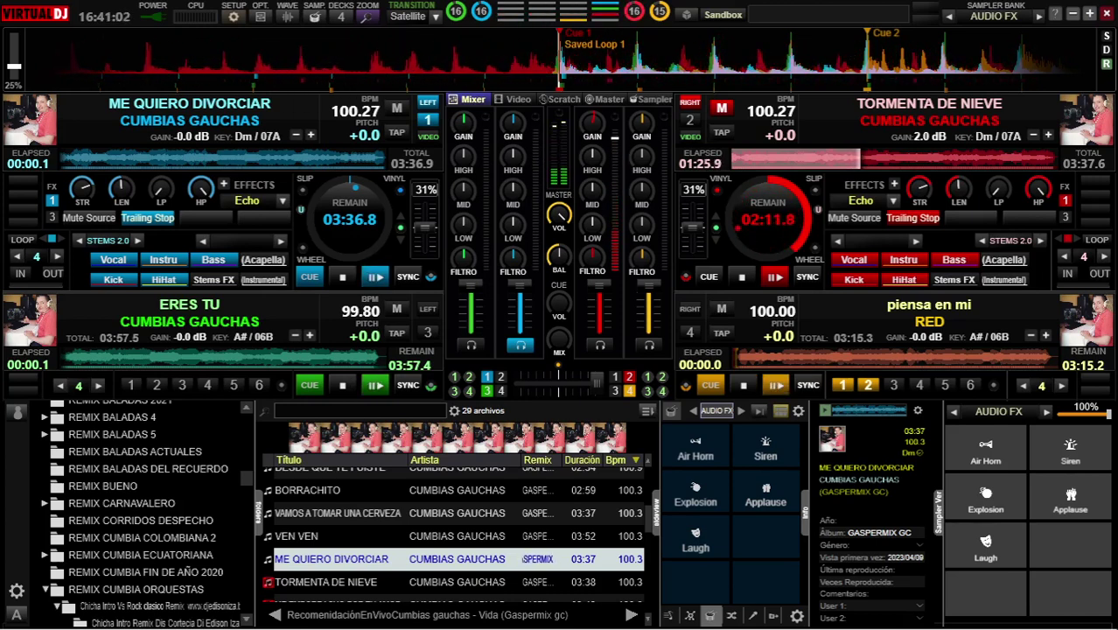
drag(510, 121, 510, 115)
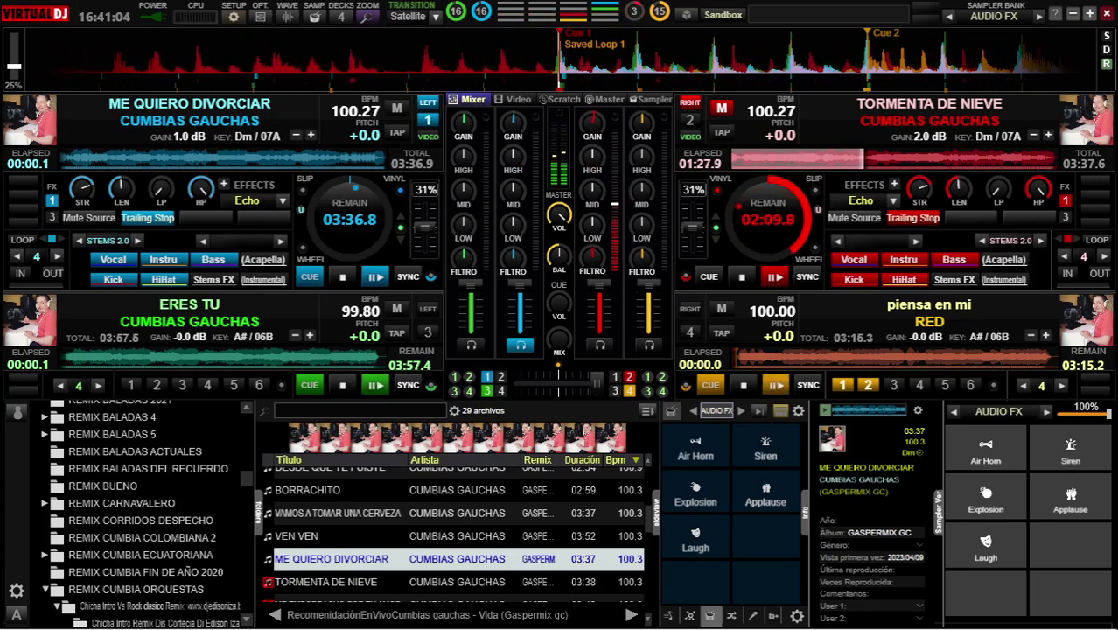
mouse_move(513, 123)
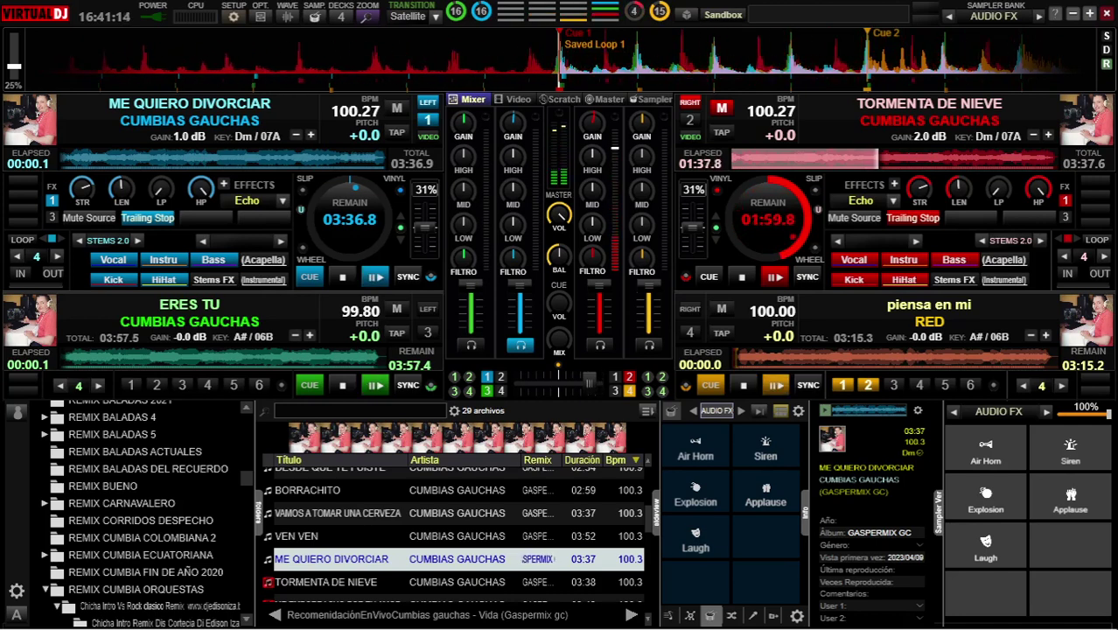
key(space)
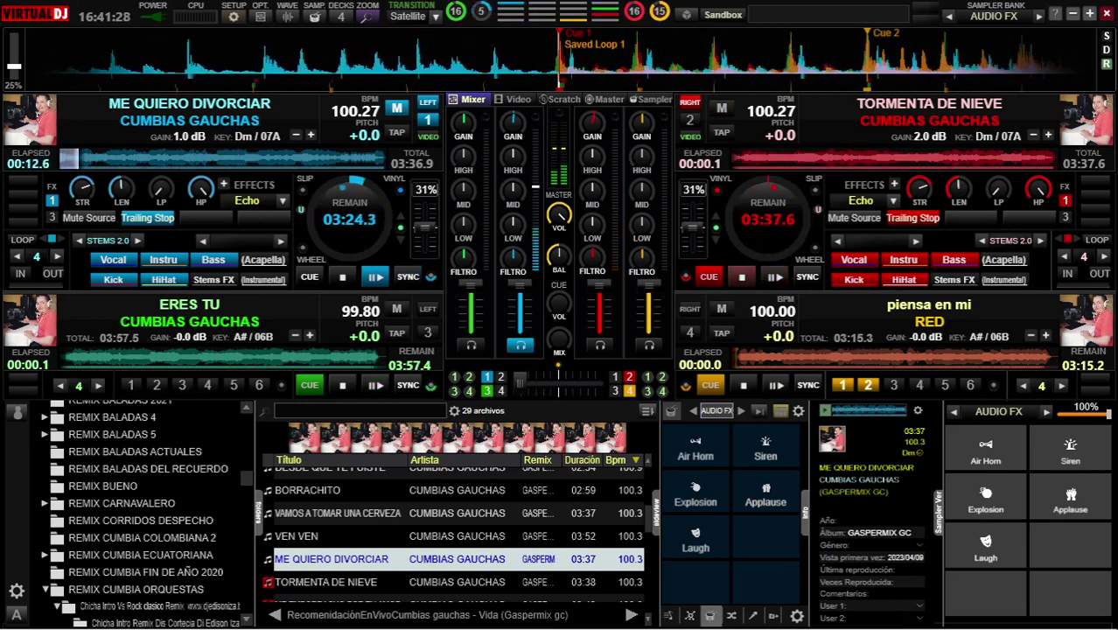
Load VEN VEN onto deck 2 and set that deck's gain to 1.8 dB
click(343, 537)
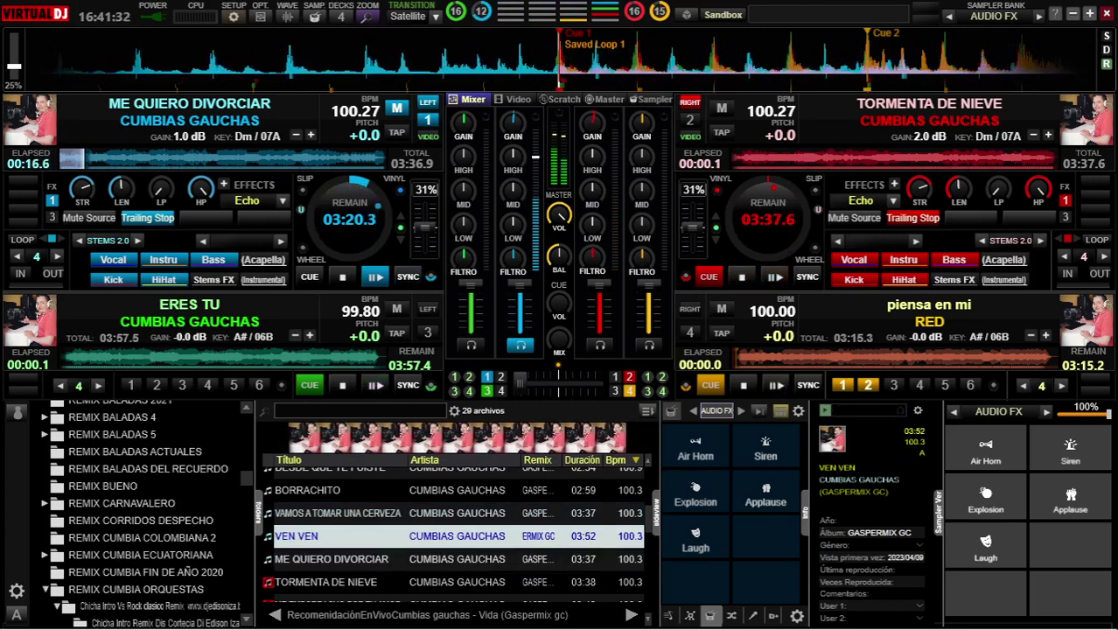
key(alt+Right)
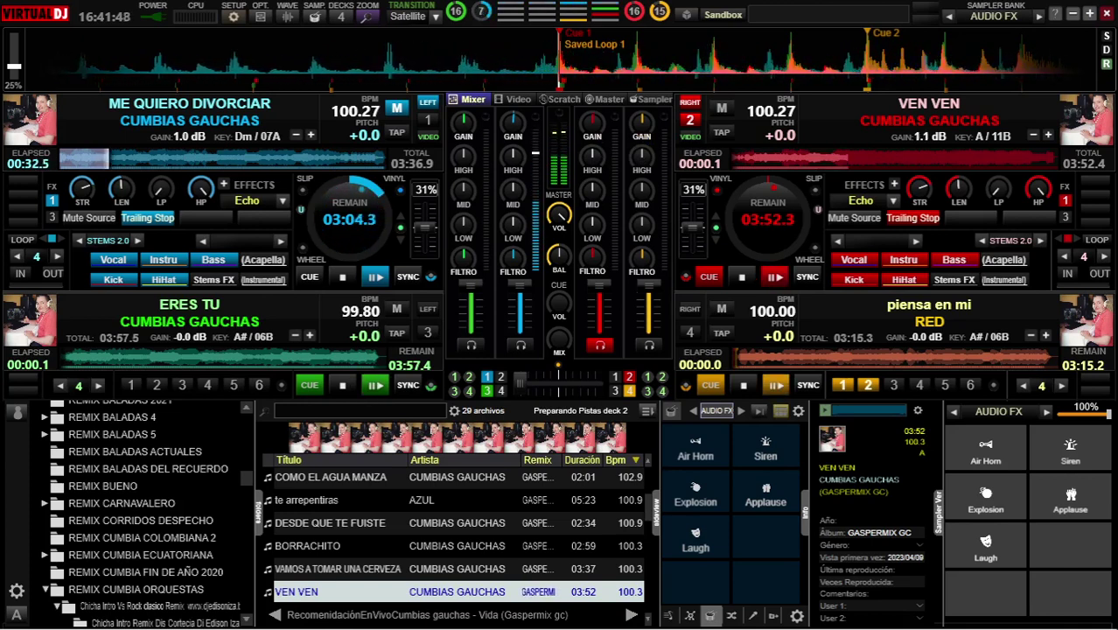
mouse_move(594, 122)
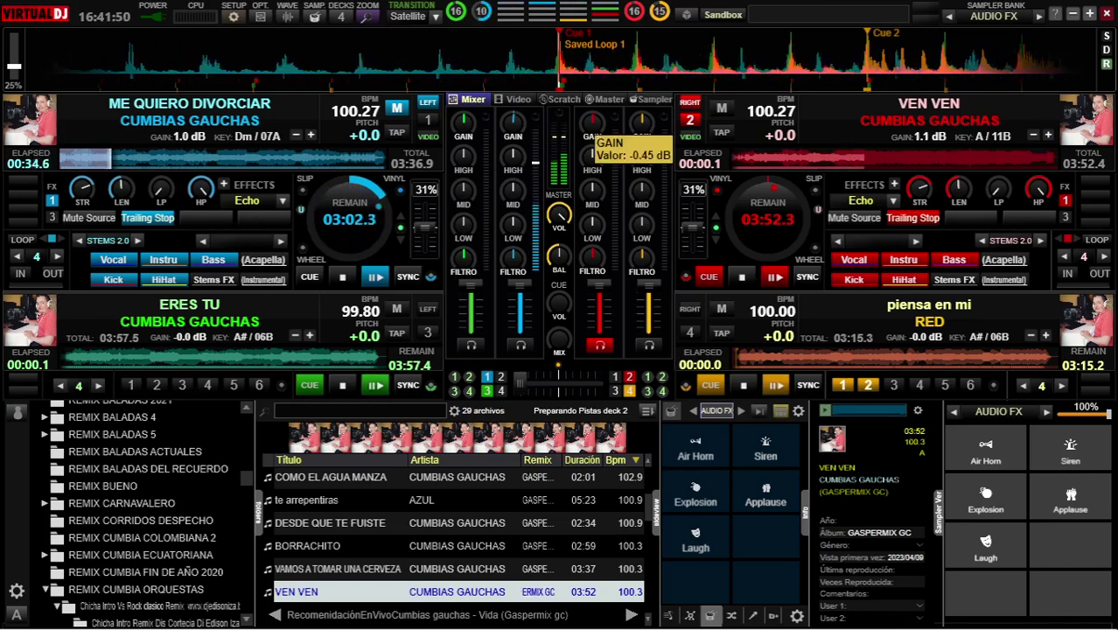
scroll(592, 124, down, 1)
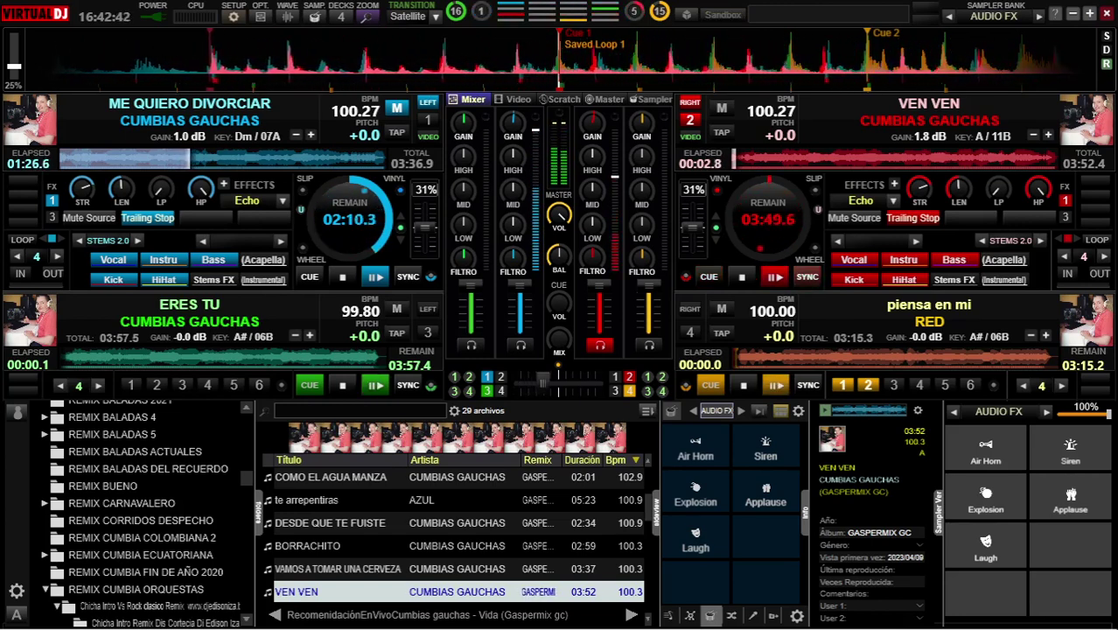
Crossfade fully from ME QUIERO DIVORCIAR to VEN VEN on deck 2 and stop deck 1
drag(558, 382, 582, 382)
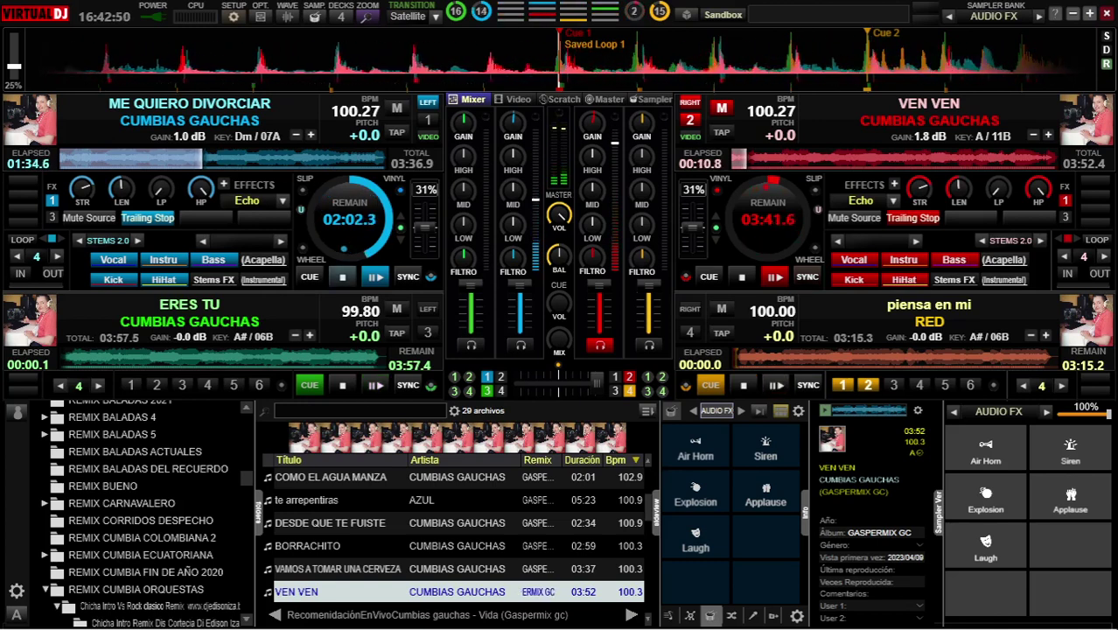
click(342, 276)
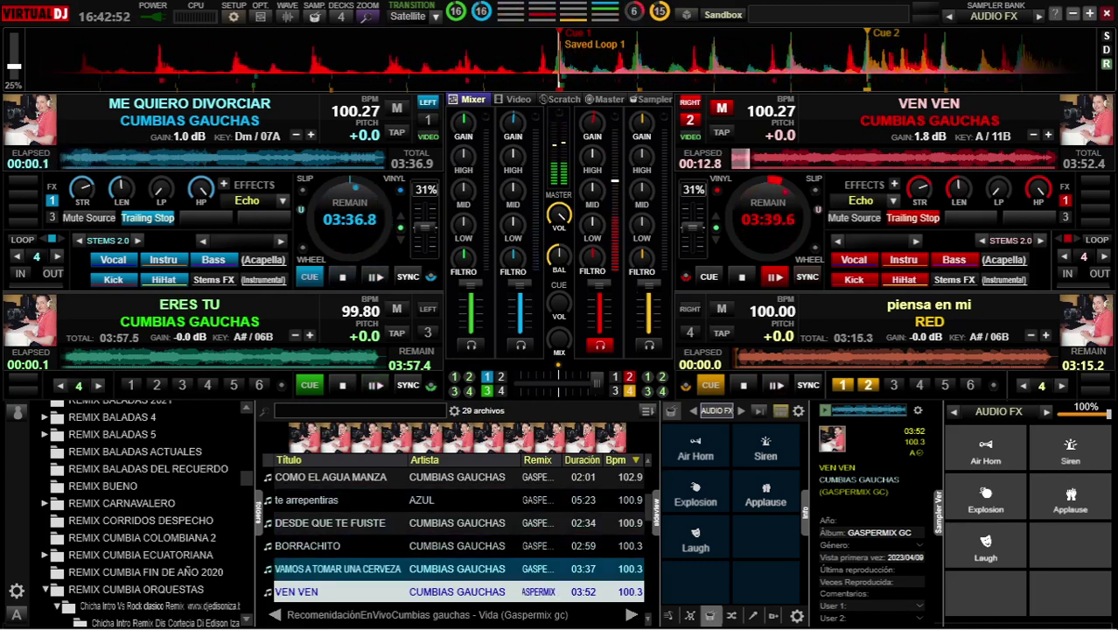
Load VAMOS A TOMAR UNA CERVEZA onto deck 1 and set that deck's gain to 1.8 dB
key(Up)
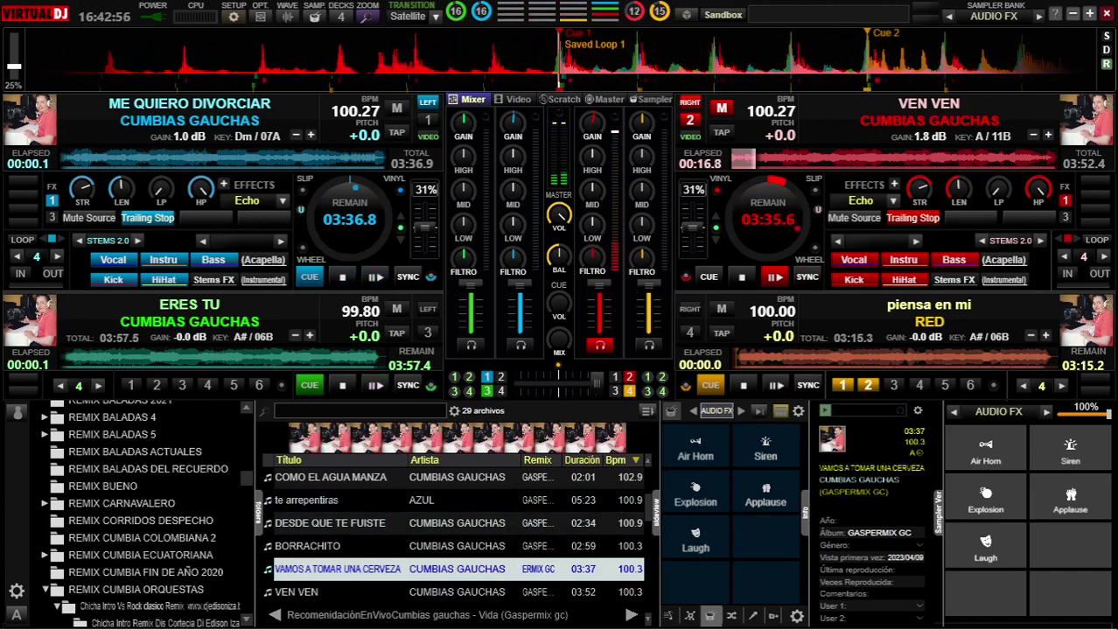
key(shift+Left)
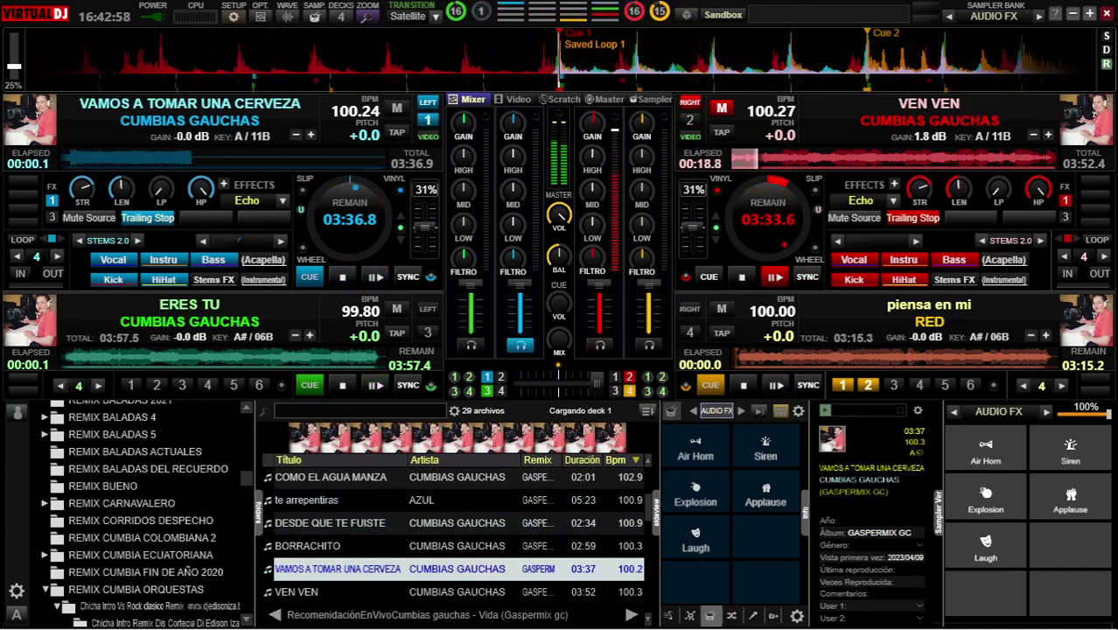
mouse_move(513, 122)
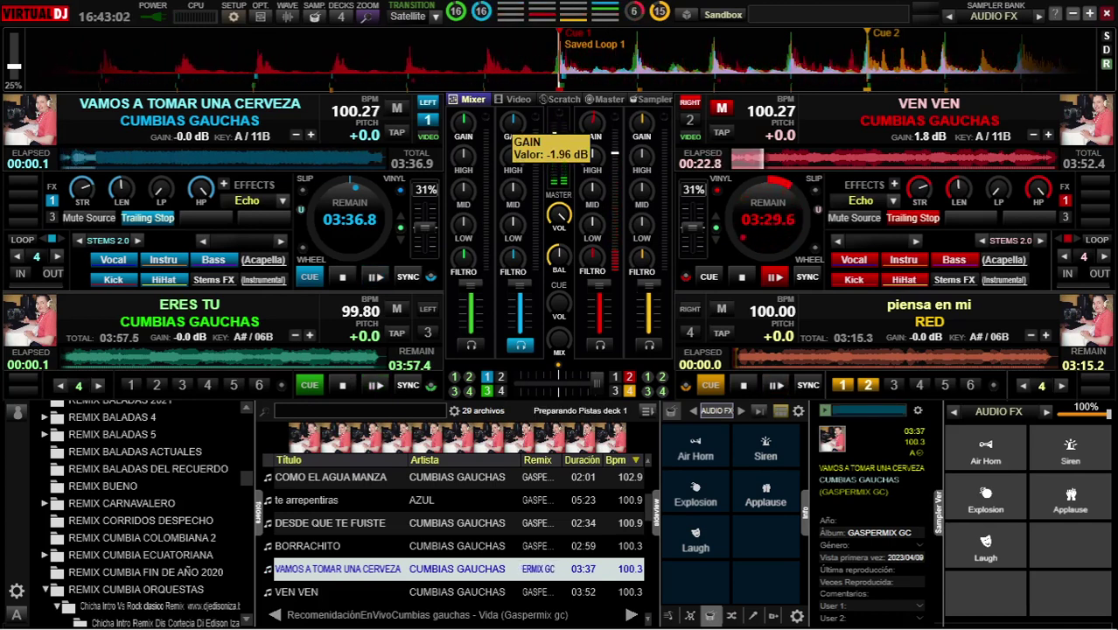
scroll(514, 122, up, 2)
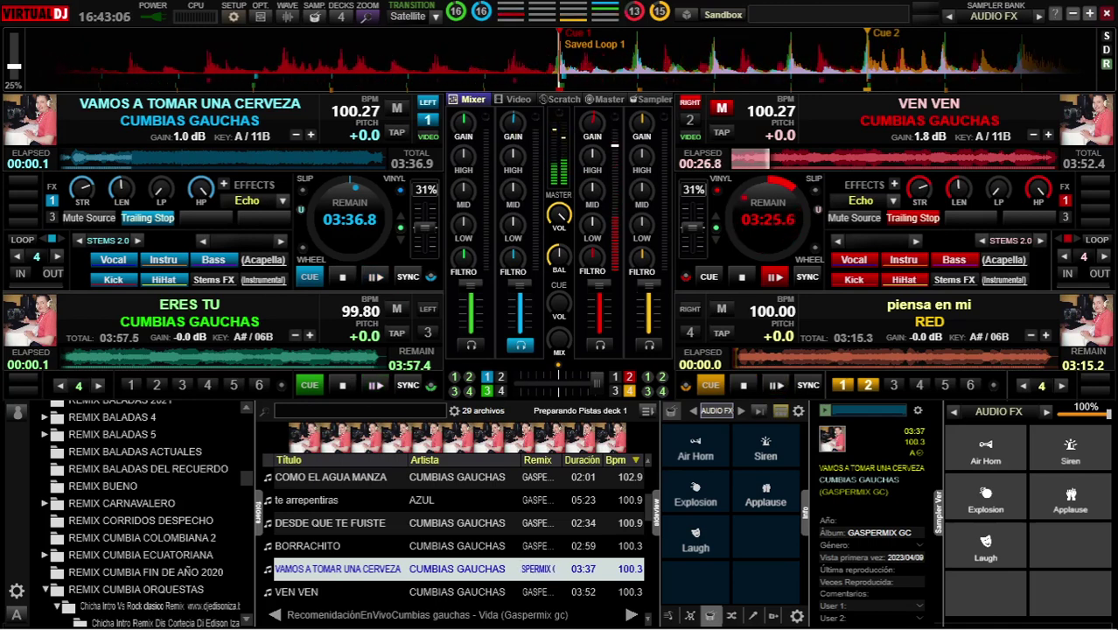
scroll(514, 122, up, 2)
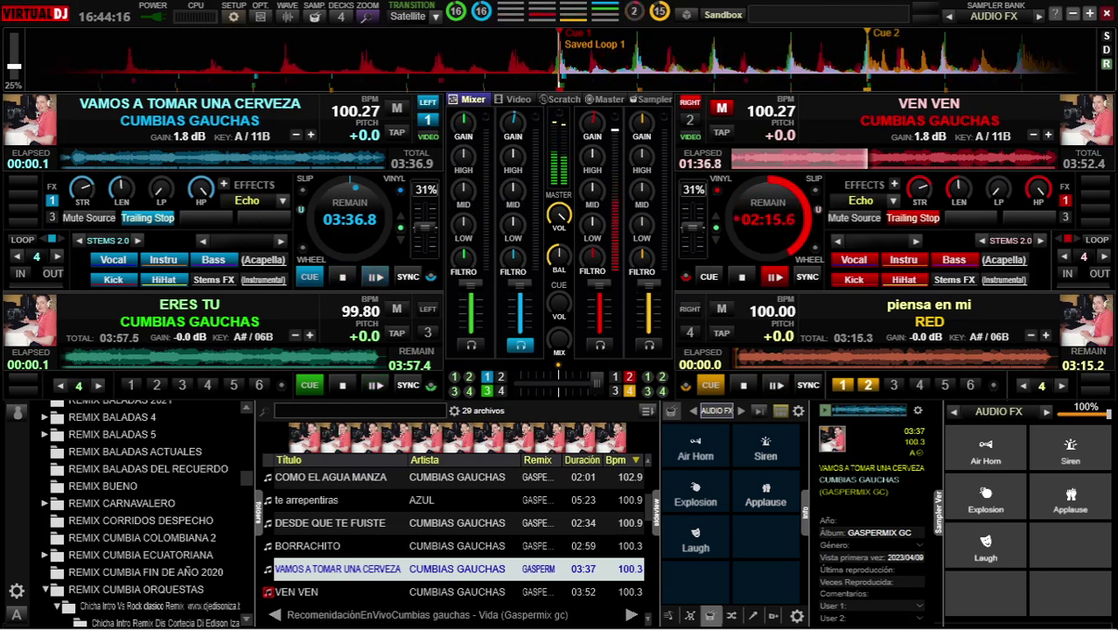
Start VAMOS A TOMAR UNA CERVEZA in time with VEN VEN, crossfade fully to deck 1 and stop deck 2
key(space)
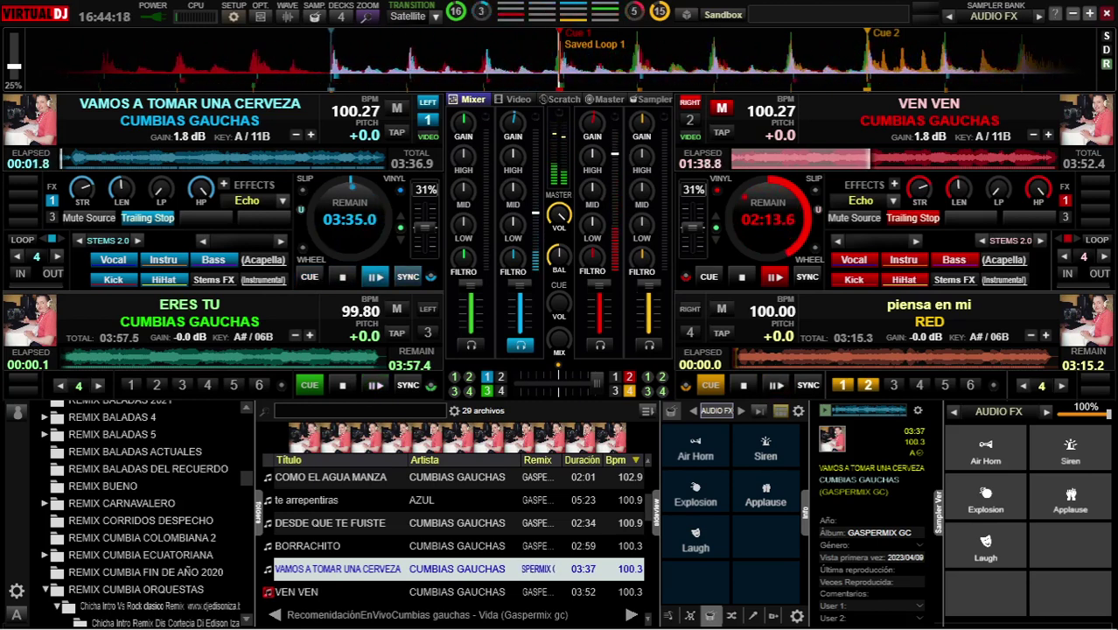
click(342, 276)
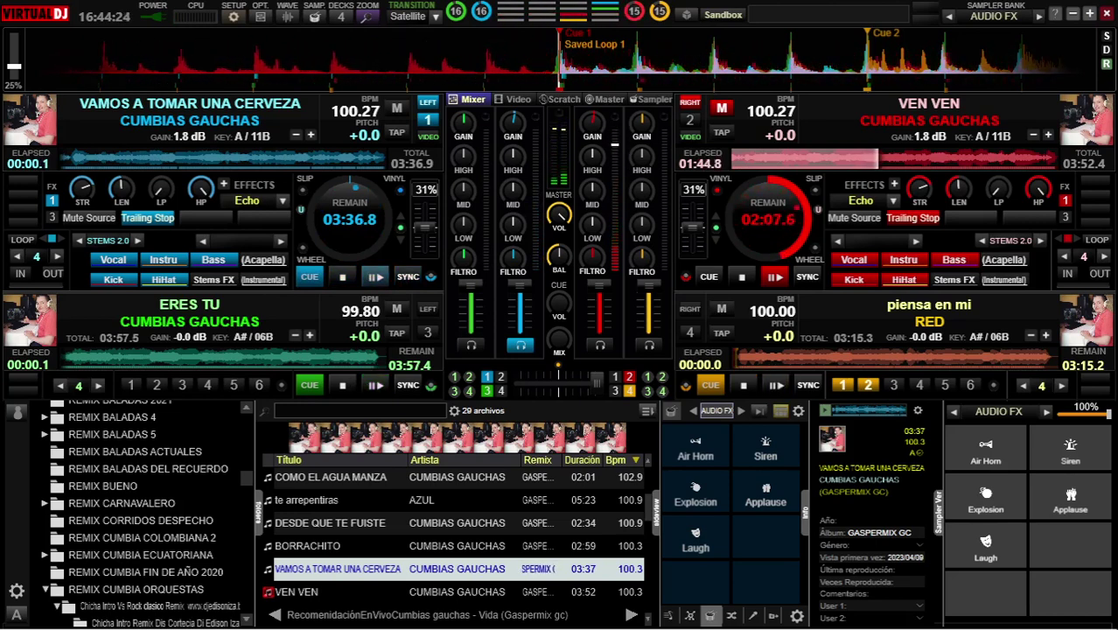
key(space)
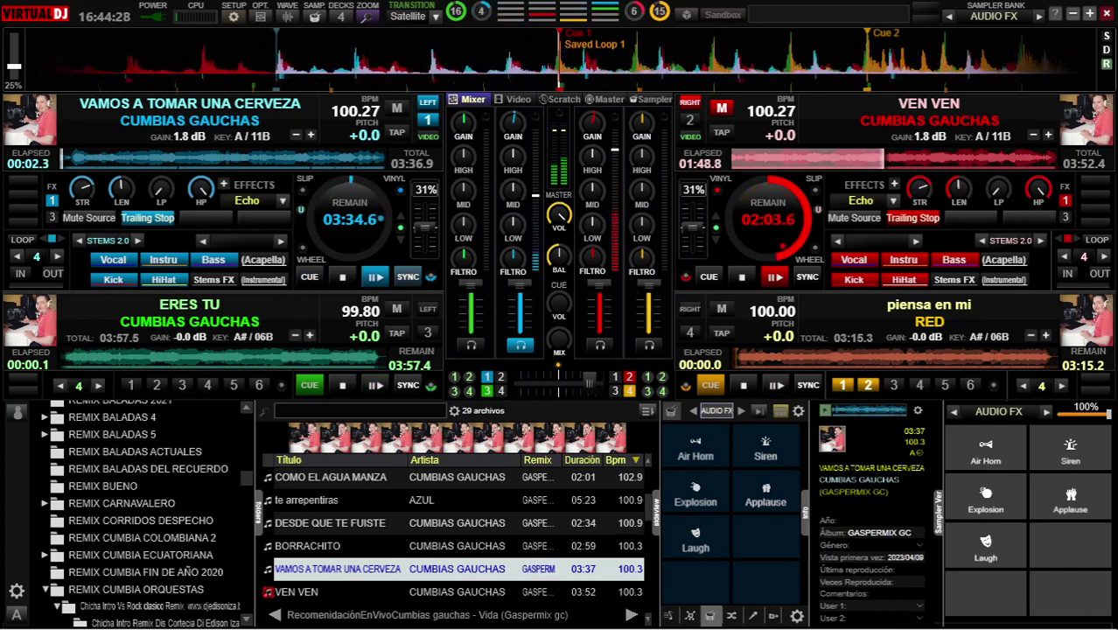
key(ctrl+Left)
key(ctrl+Left)
key(ctrl+Left)
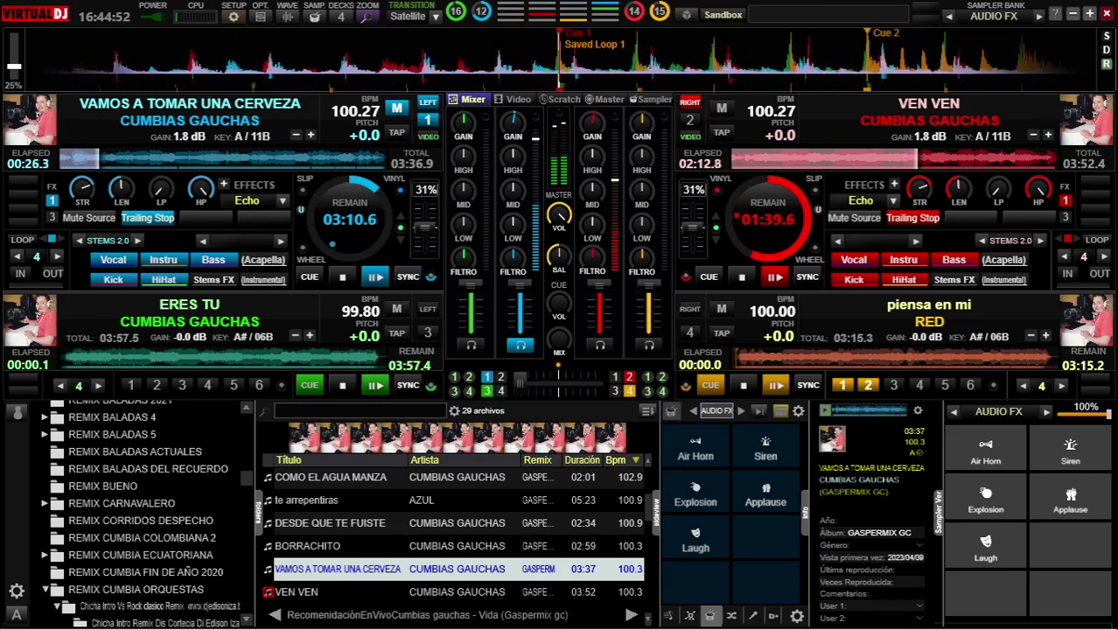
click(742, 277)
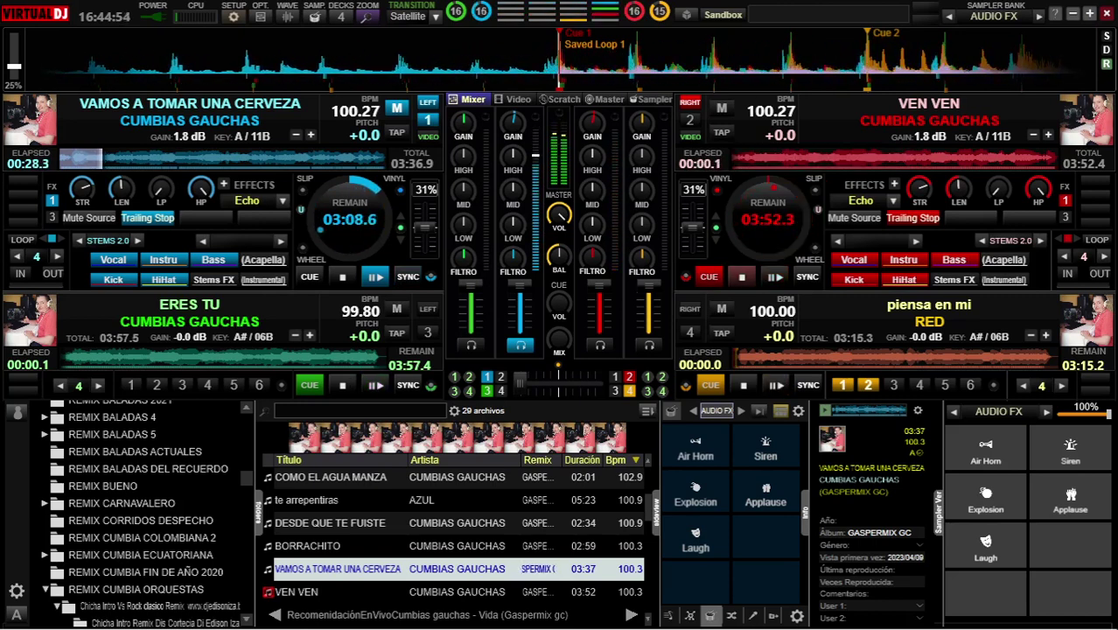
Load BORRACHITO onto deck 2 and set that deck's gain to 2.2 dB
click(455, 546)
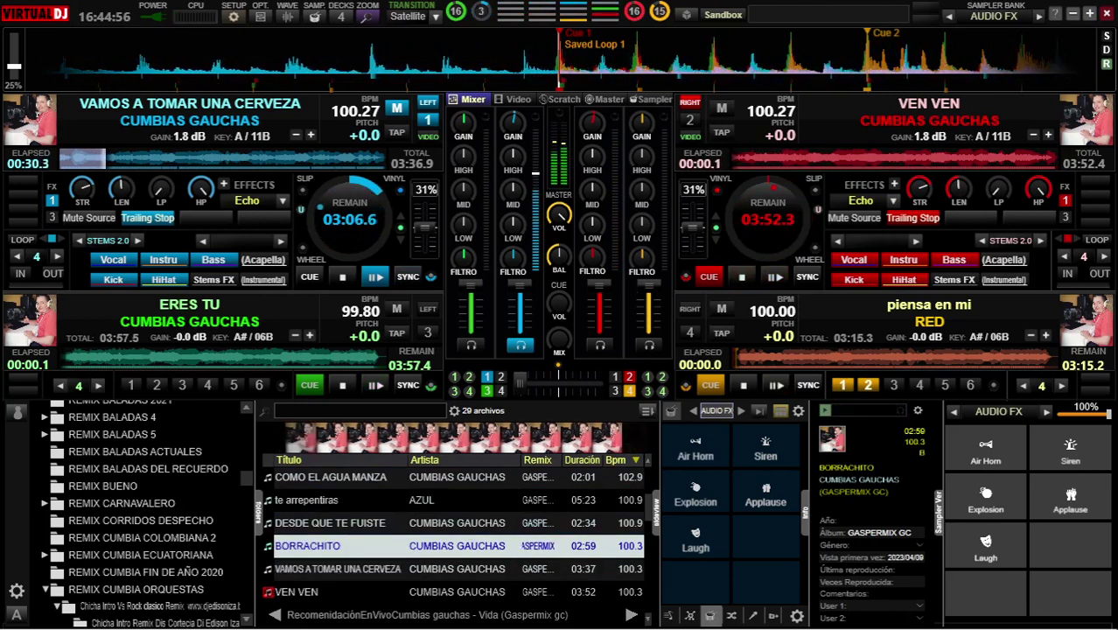
key(Right)
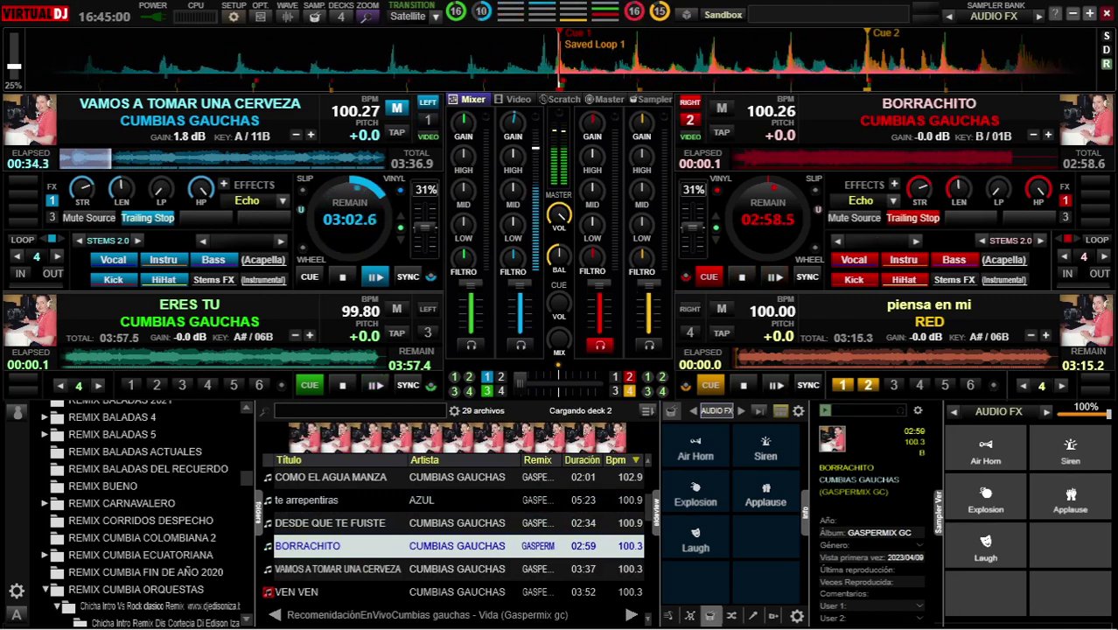
mouse_move(592, 122)
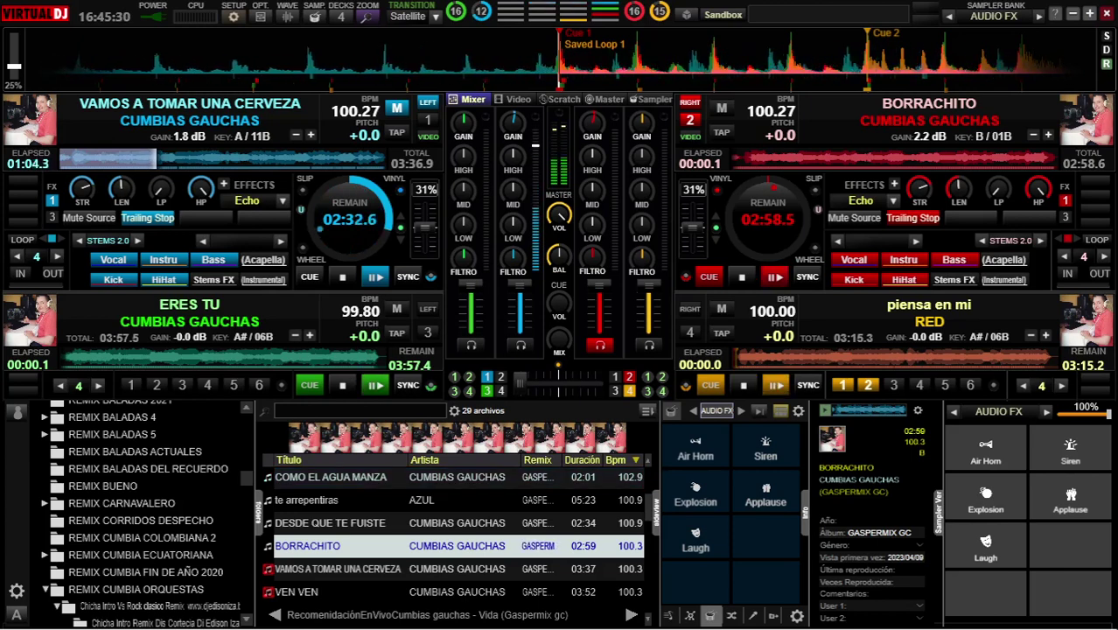
Mix fully over to BORRACHITO on deck 2 and stop deck 1
scroll(140, 515, up, 1)
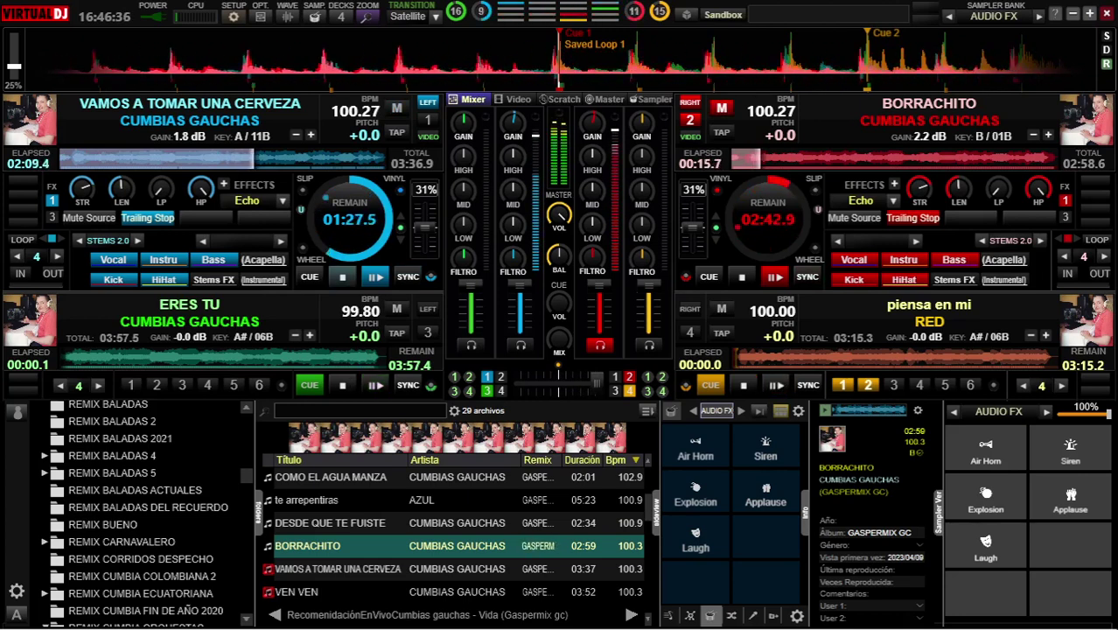
click(343, 276)
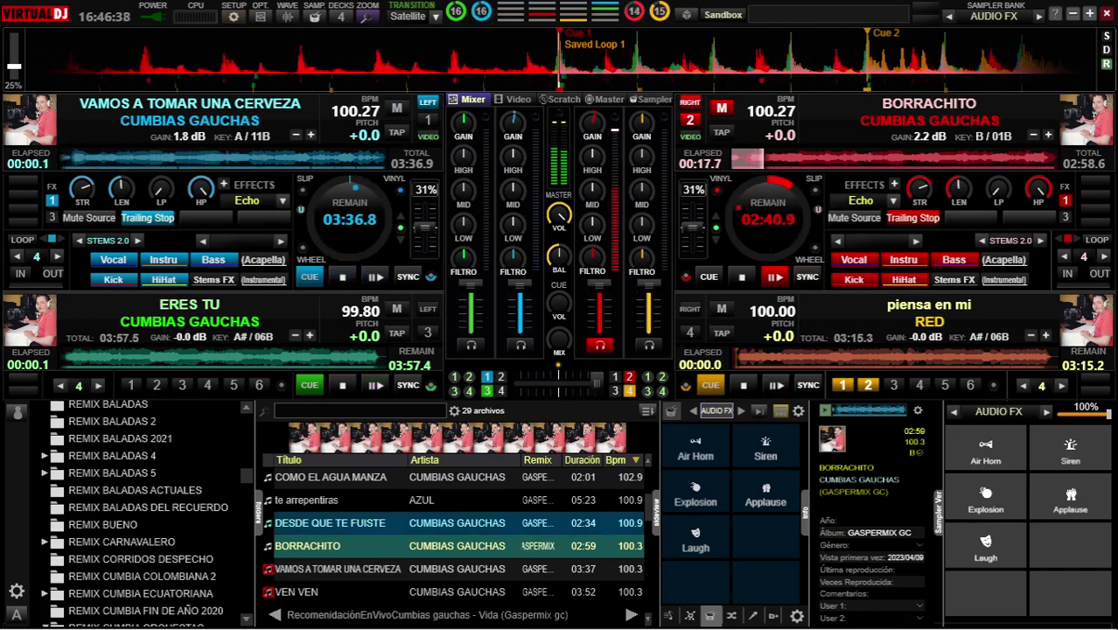
Load DESDE QUE TE FUISTE onto deck 1 and set that deck's gain to 2.4 dB
click(350, 524)
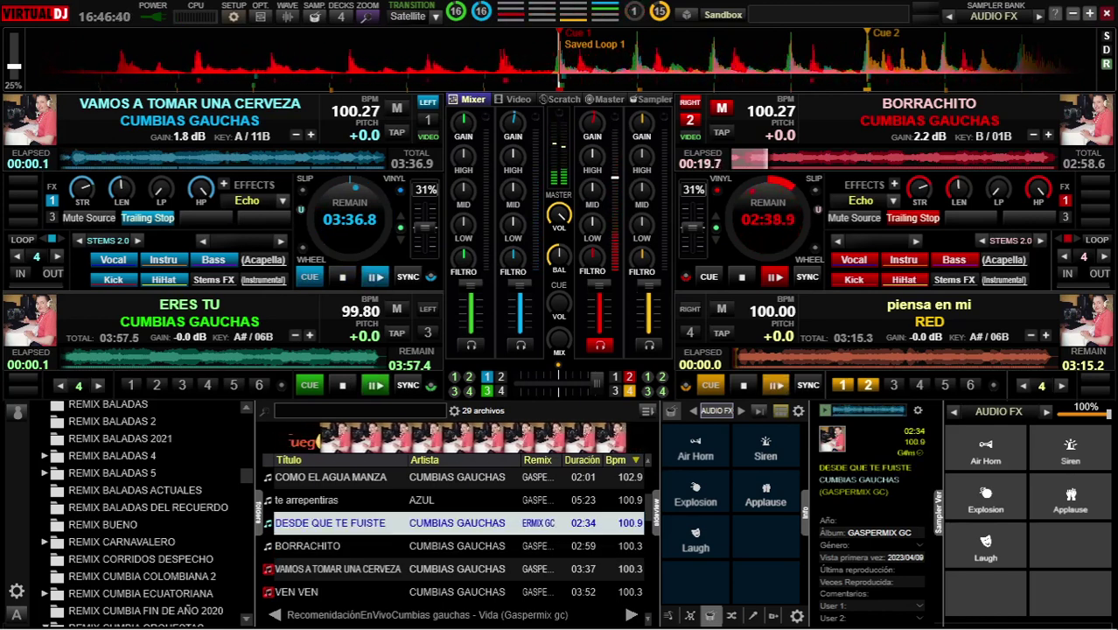
double_click(350, 524)
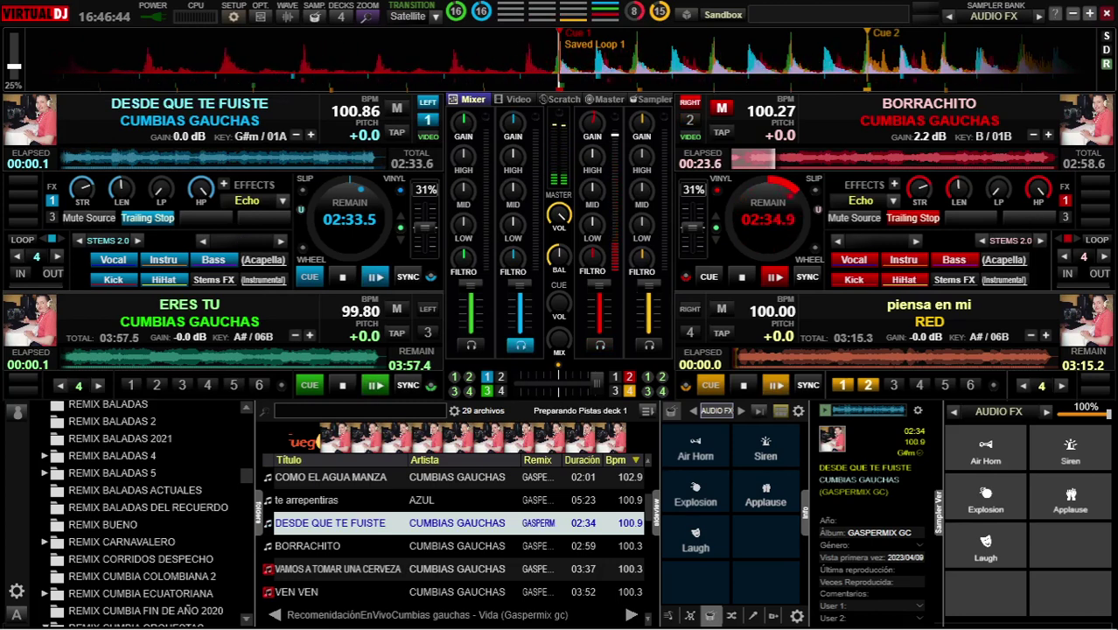
mouse_move(512, 125)
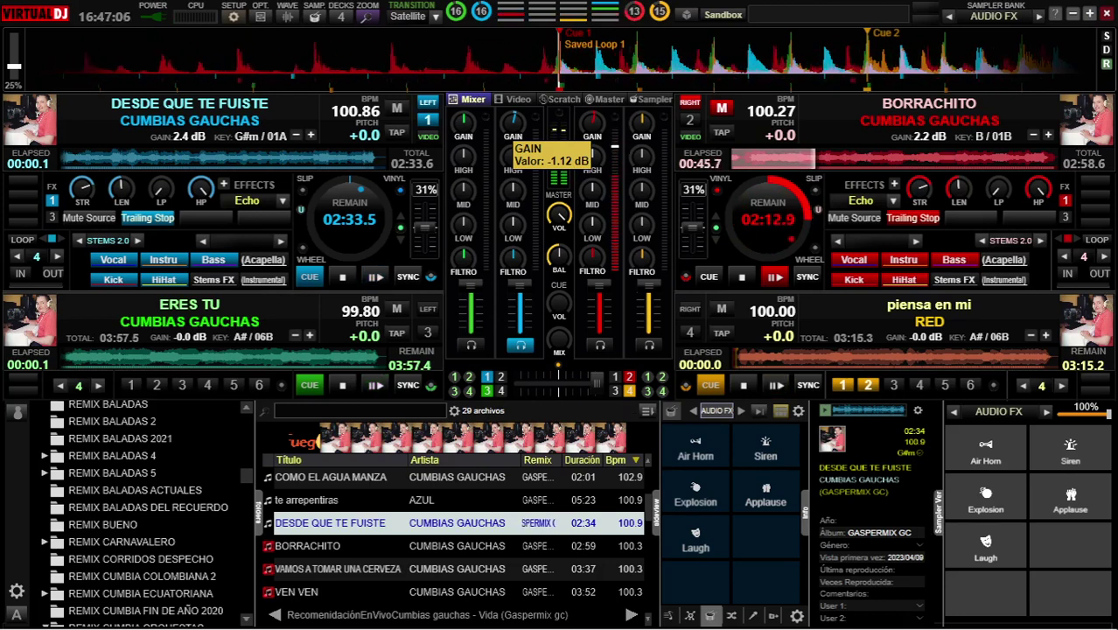
scroll(454, 534, up, 2)
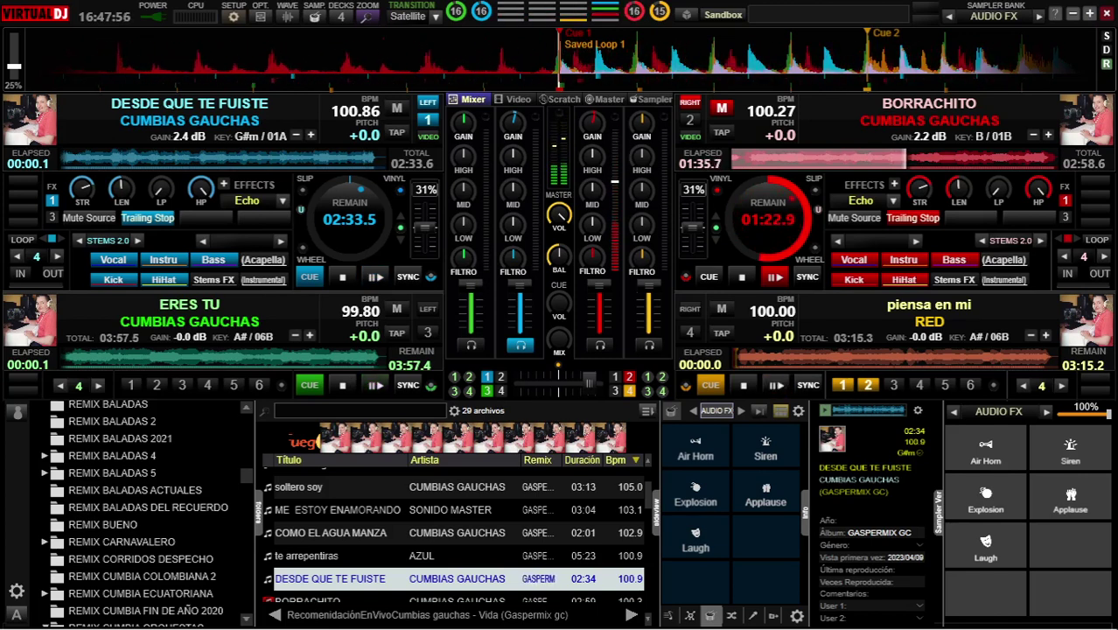
Try to bring in DESDE QUE TE FUISTE on deck 1 in sync with BORRACHITO, and stop deck 1 again
key(space)
key(Return)
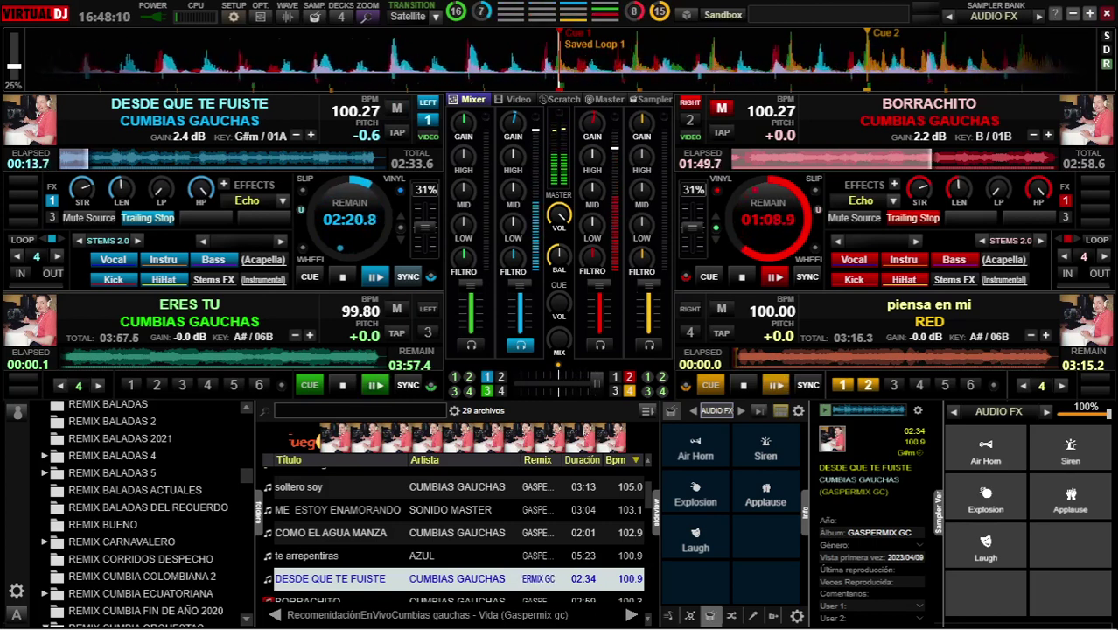
click(342, 276)
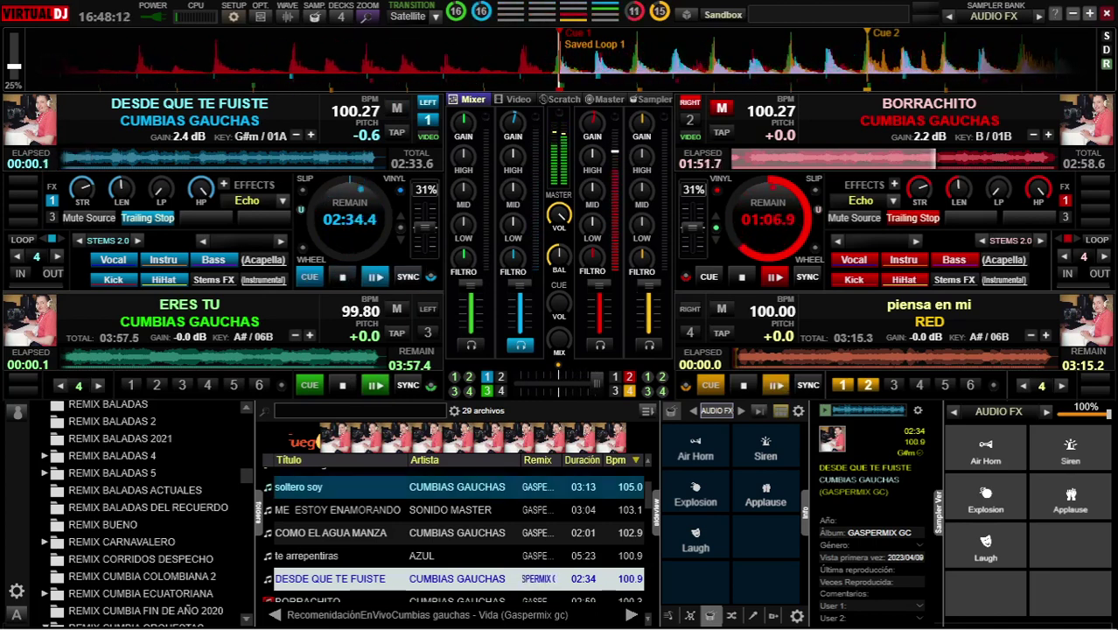
Load te arrepentiras onto deck 1, mix fully over to it from BORRACHITO and stop deck 2
click(368, 556)
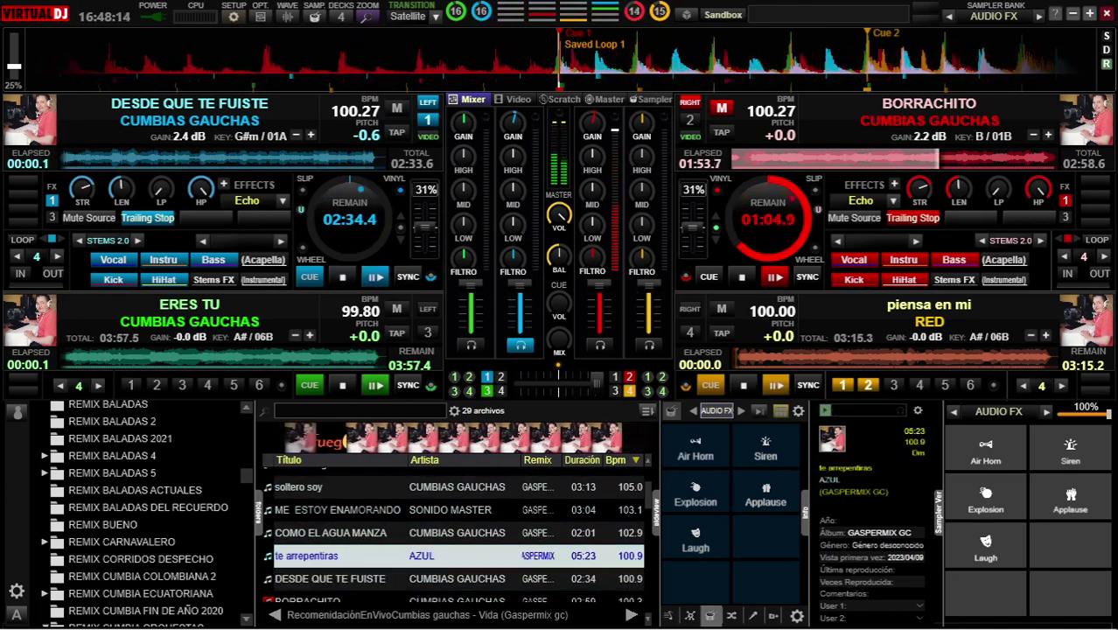
key(Return)
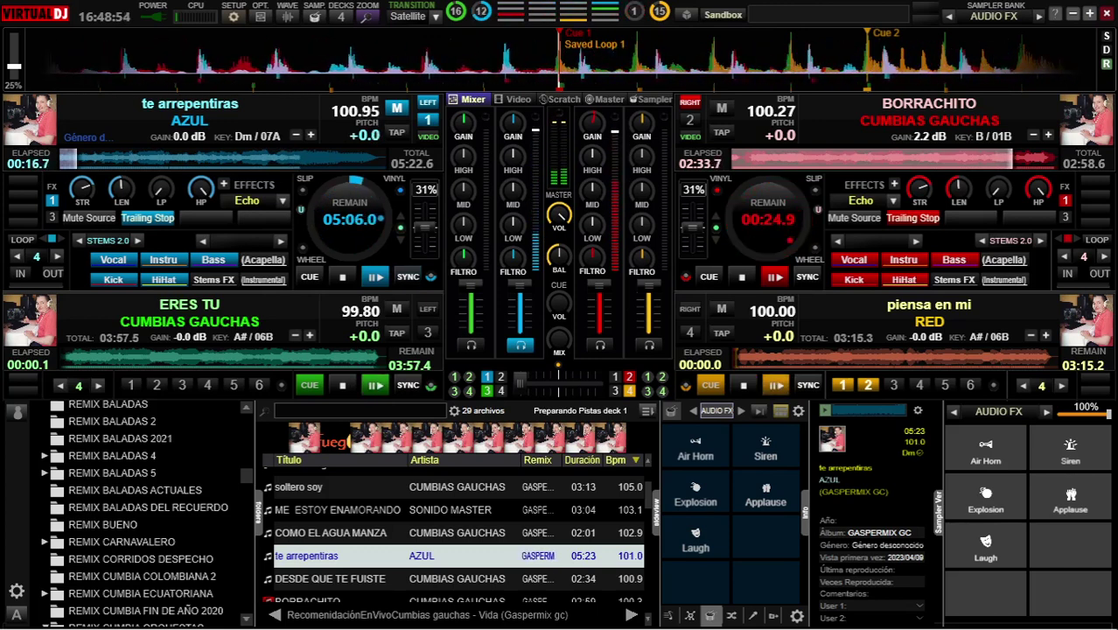
mouse_move(514, 124)
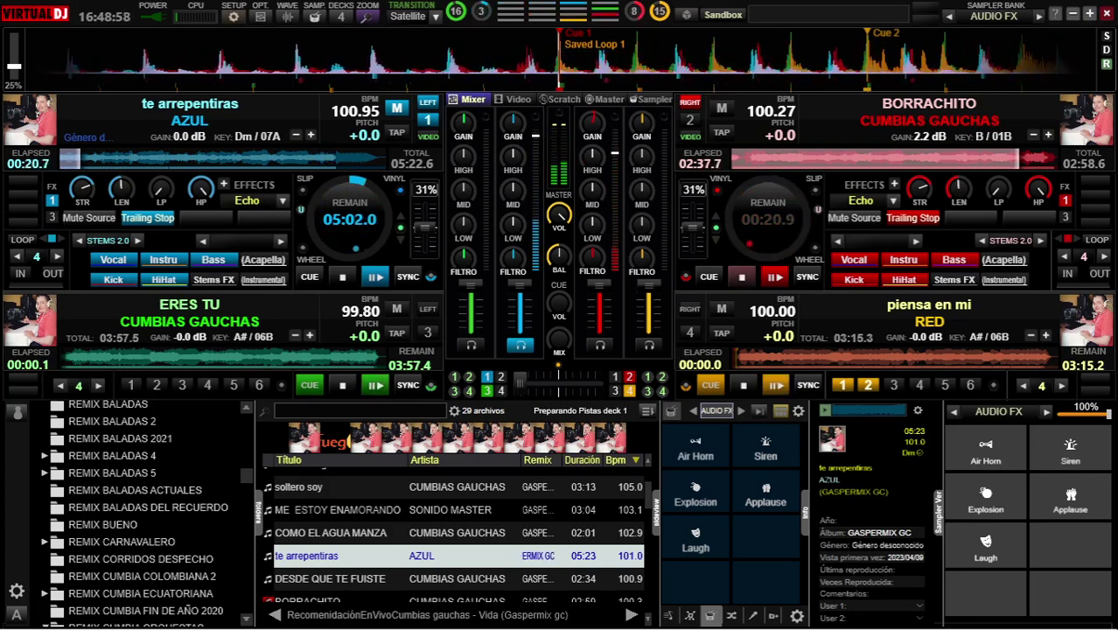
click(742, 278)
Load COMO EL AGUA MANZA onto deck 2 and set that deck's gain to 1.0 dB
click(333, 486)
click(332, 579)
click(333, 533)
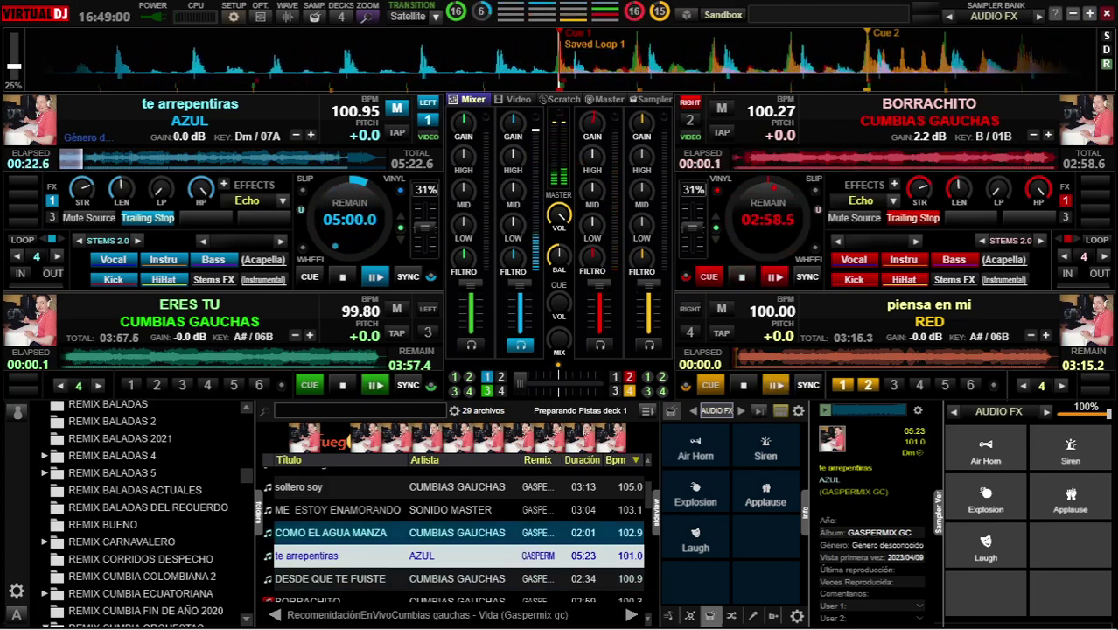
click(333, 533)
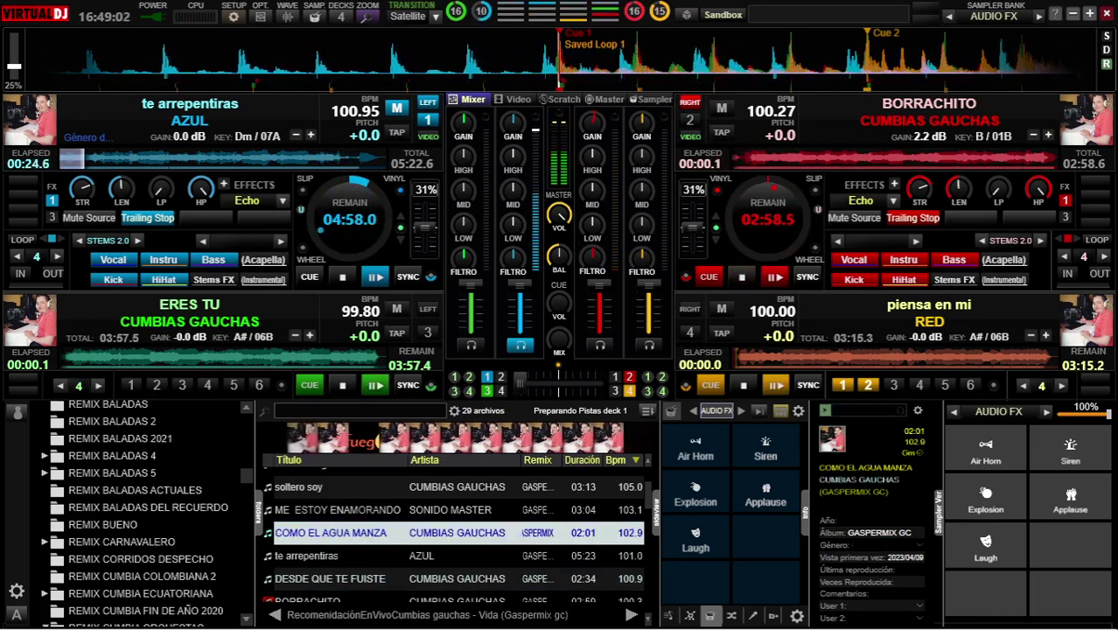
double_click(332, 533)
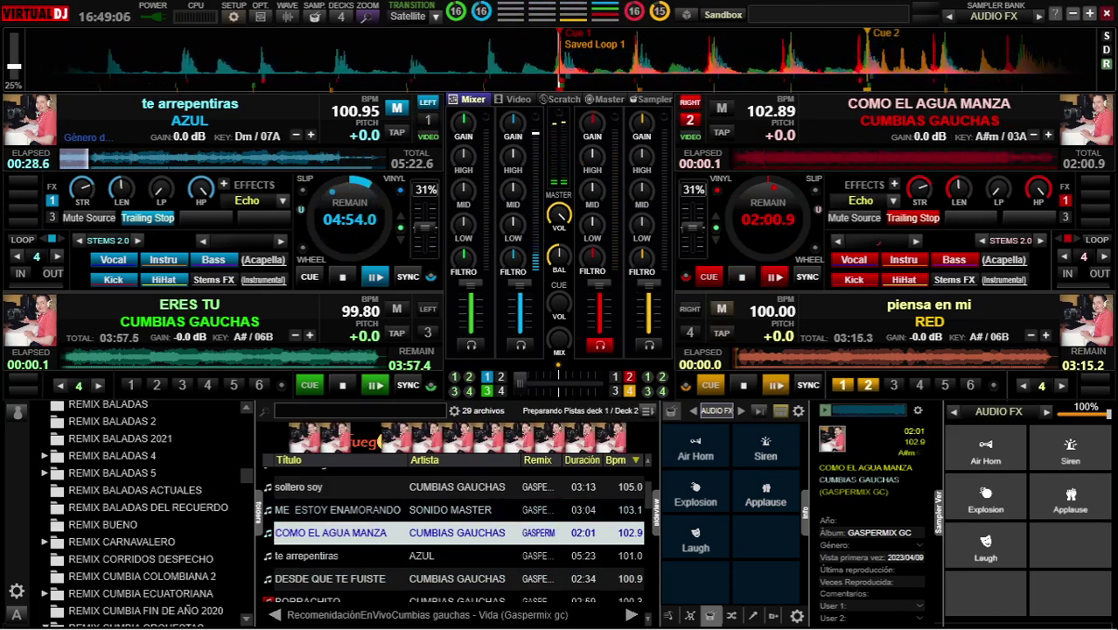
mouse_move(513, 125)
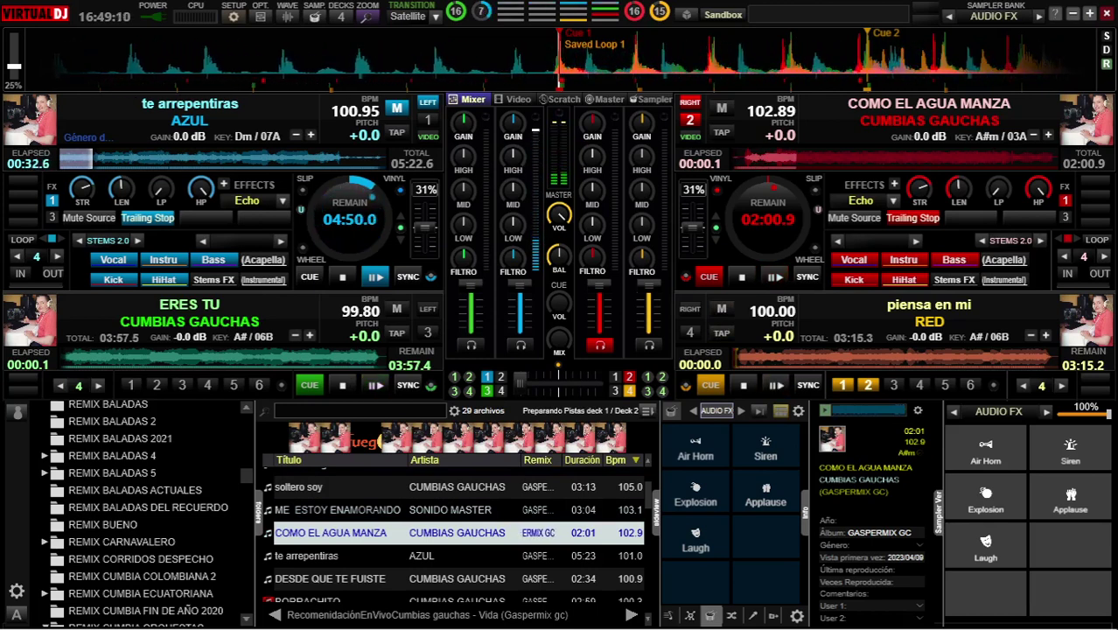
mouse_move(592, 122)
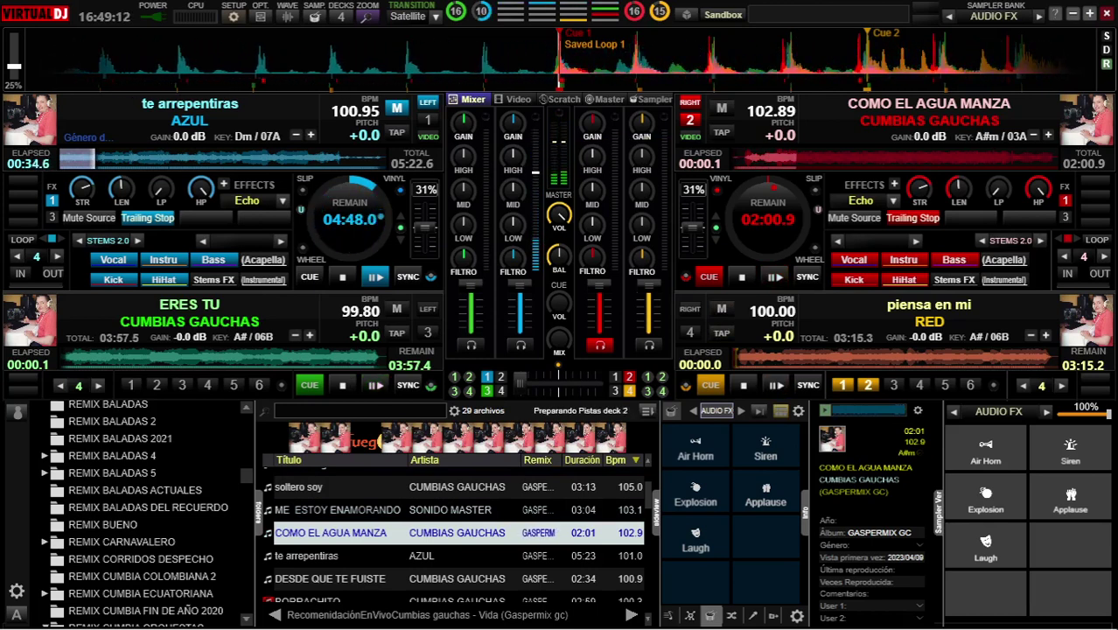
drag(592, 123, 592, 120)
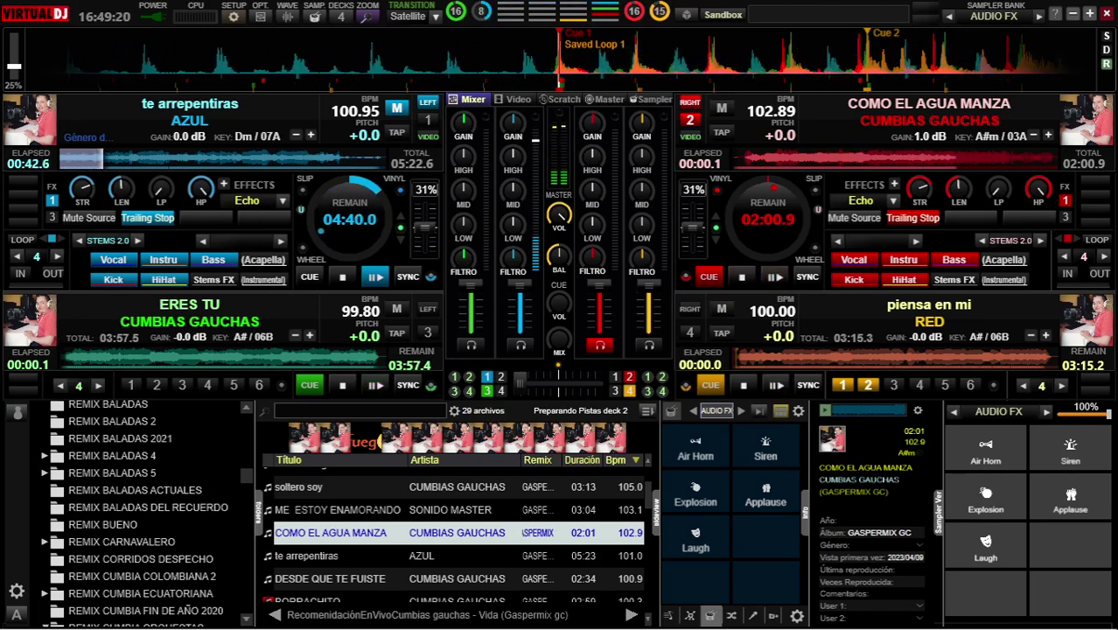
Start COMO EL AGUA MANZA on deck 2, crossfade fully over to it from te arrepentiras and stop deck 1
scroll(453, 534, up, 1)
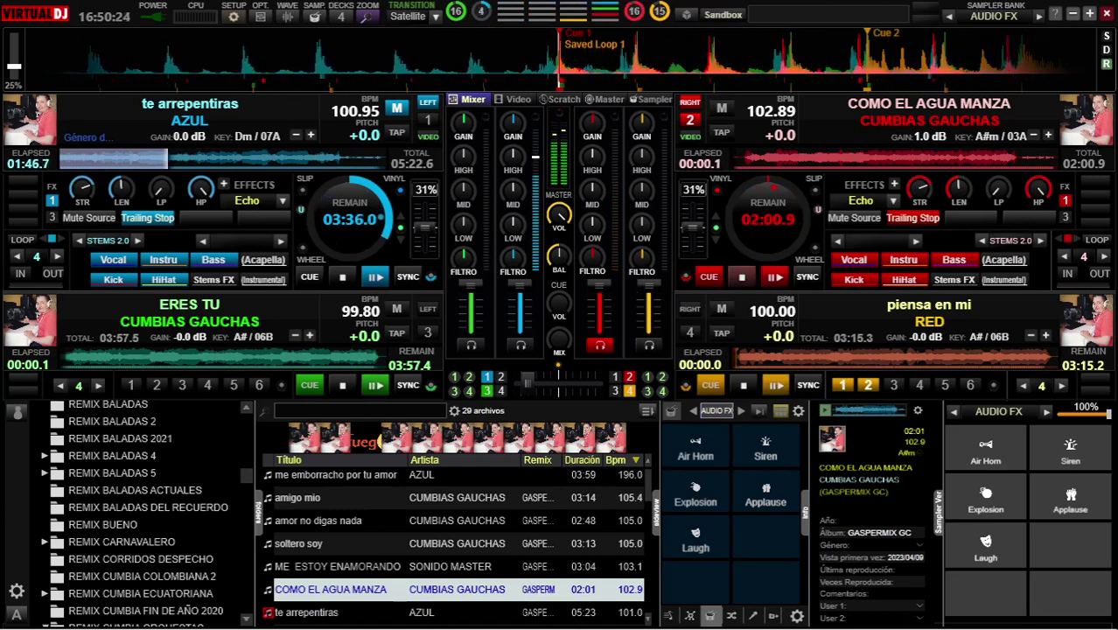
key(space)
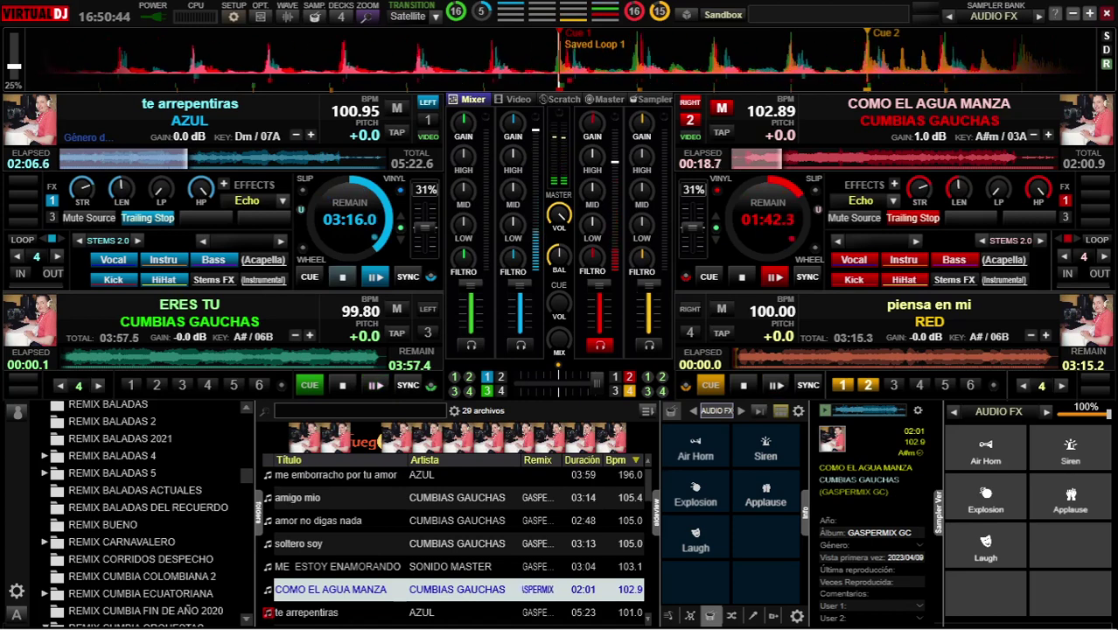
click(343, 277)
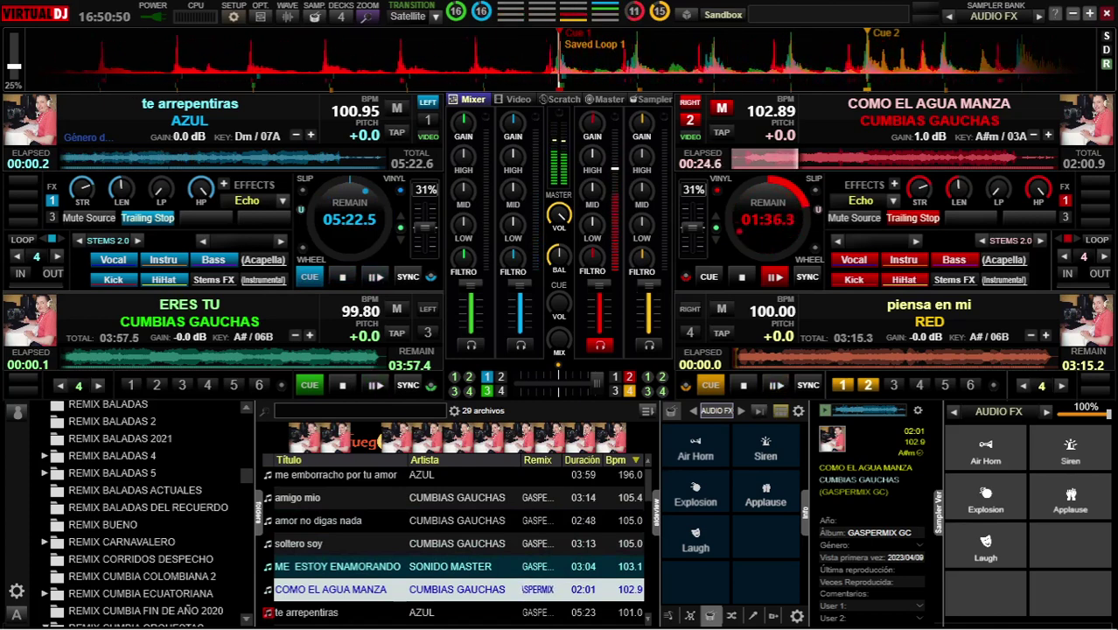
Load ME ESTOY ENAMORANDO onto deck 1, mix fully over to it from COMO EL AGUA MANZA and stop deck 2
click(340, 567)
key(Return)
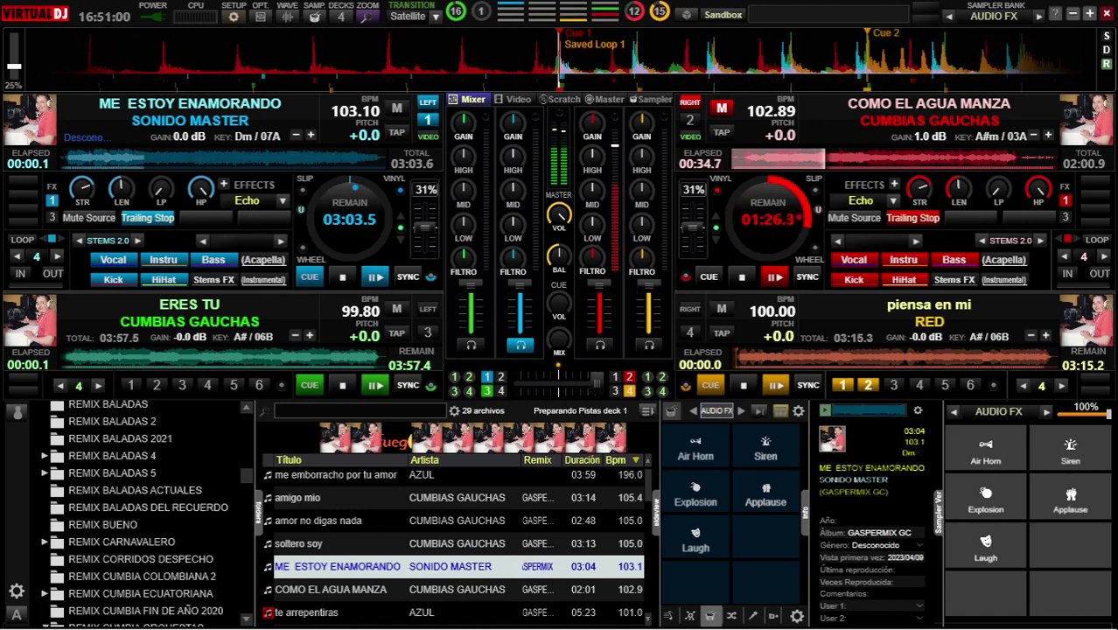
mouse_move(592, 123)
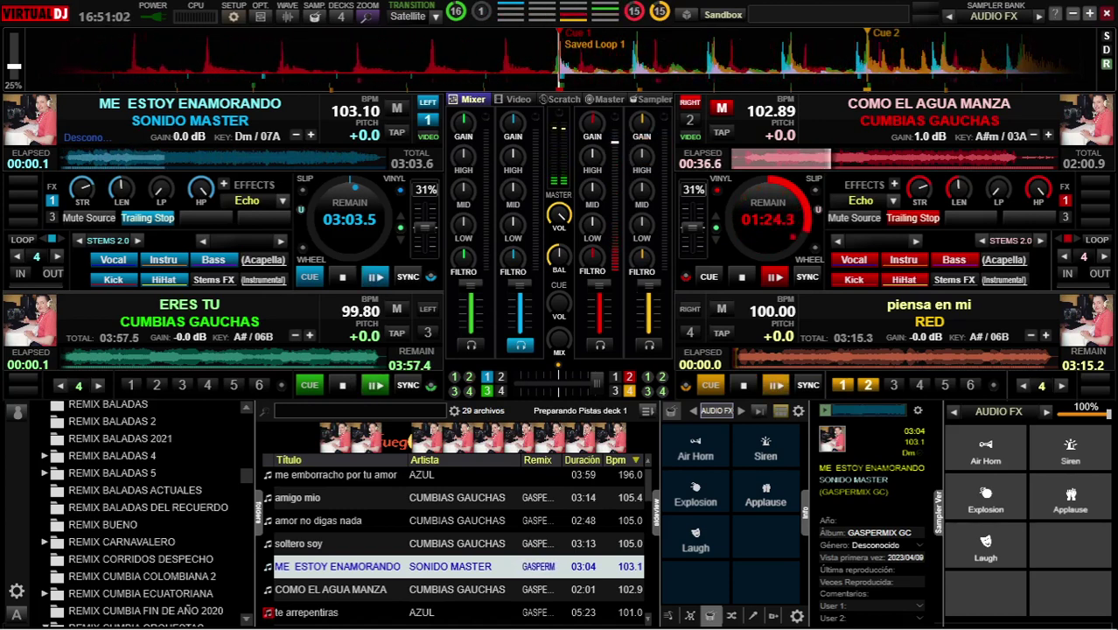
mouse_move(515, 122)
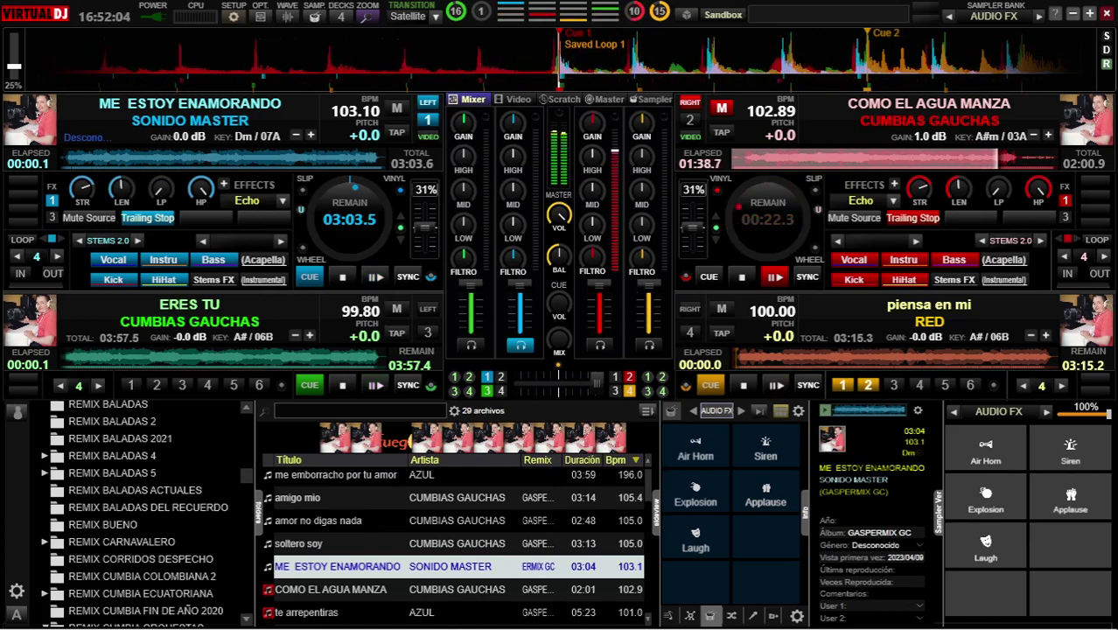
key(space)
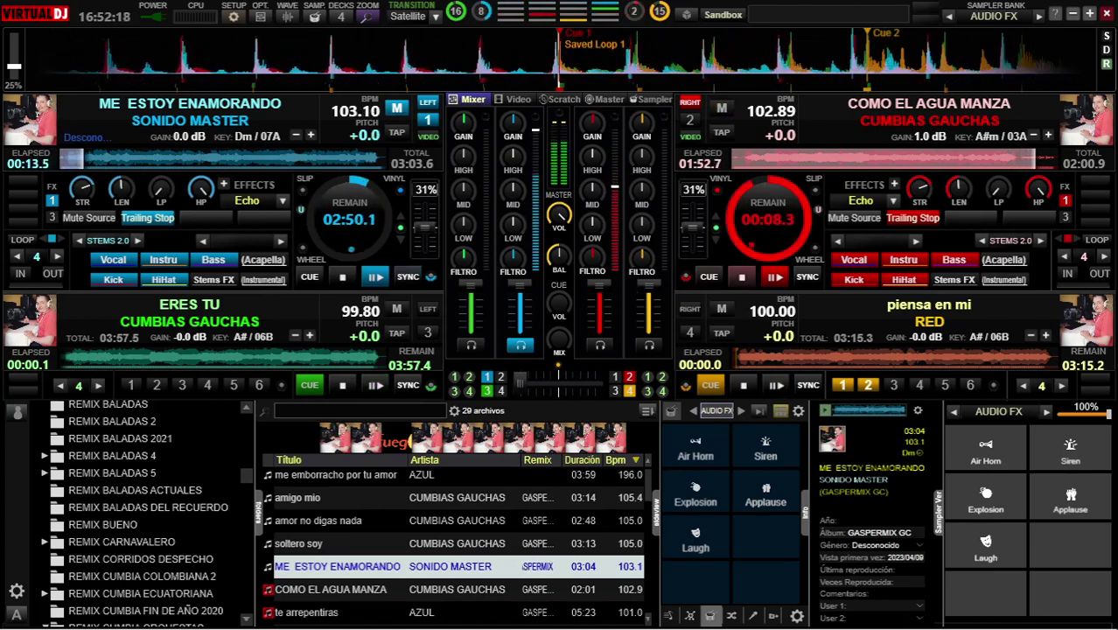
click(742, 277)
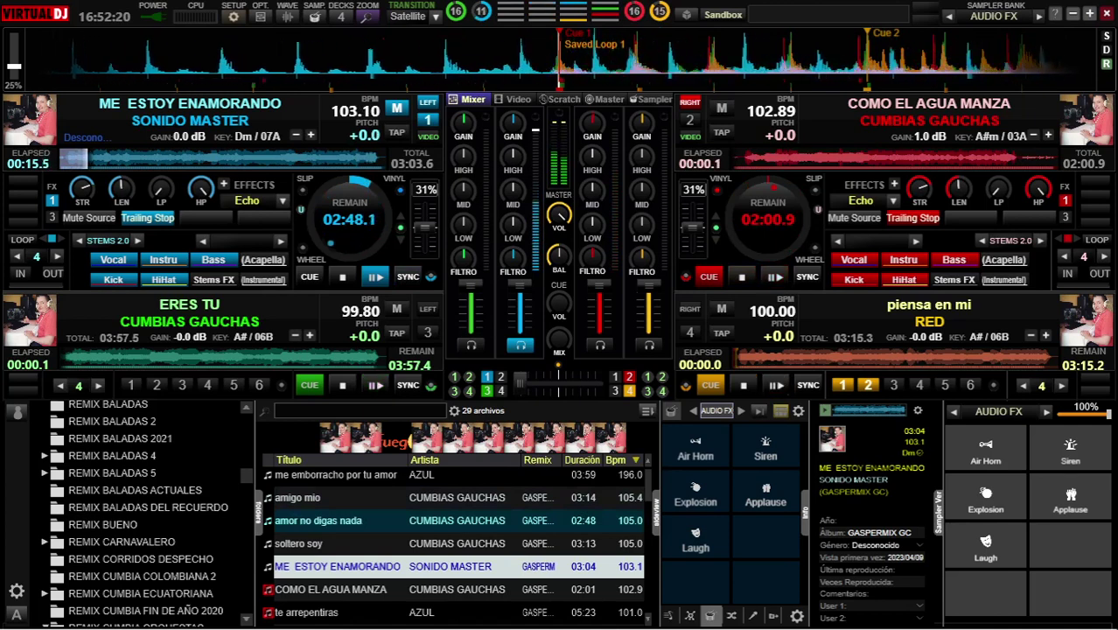
Load soltero soy onto deck 2 with 1.3 dB gain, mix fully over to it from ME ESTOY ENAMORANDO and stop deck 1
click(298, 543)
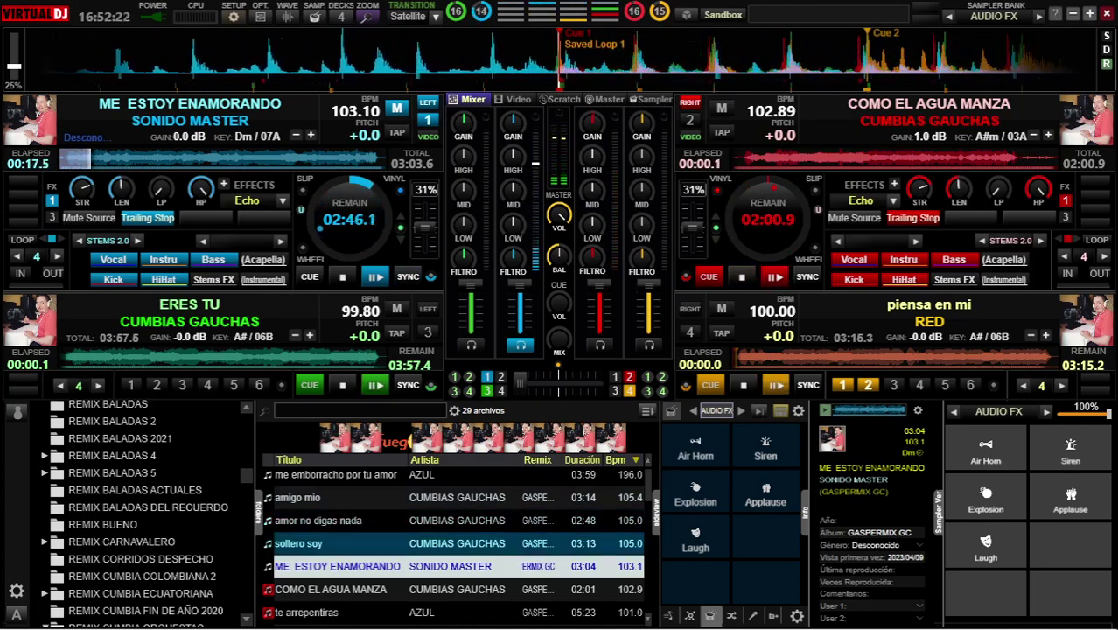
drag(341, 544, 858, 132)
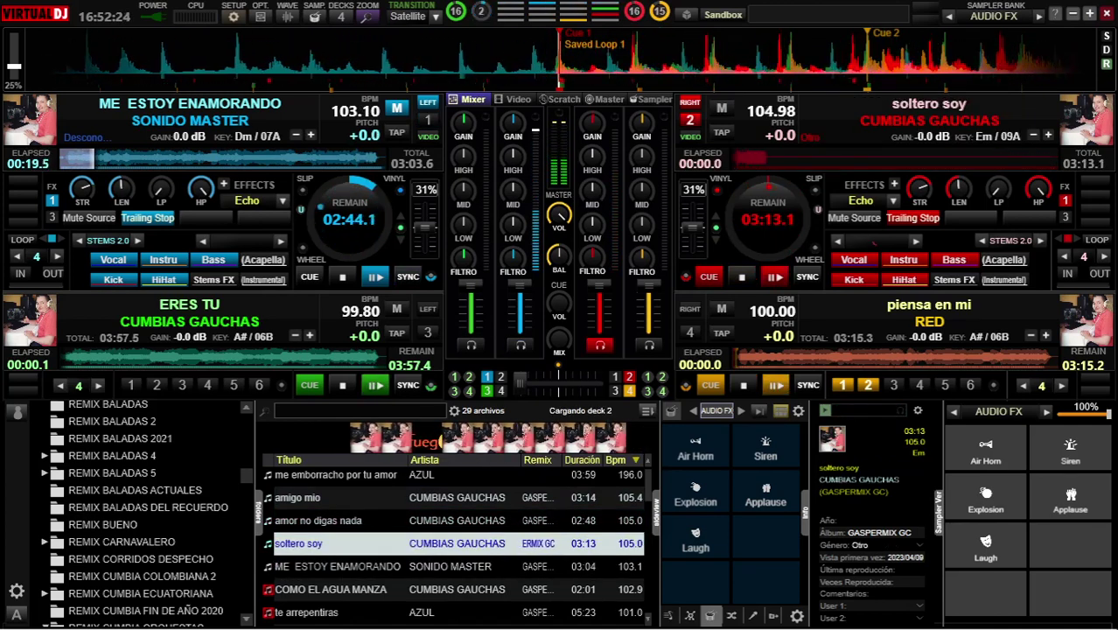
mouse_move(515, 124)
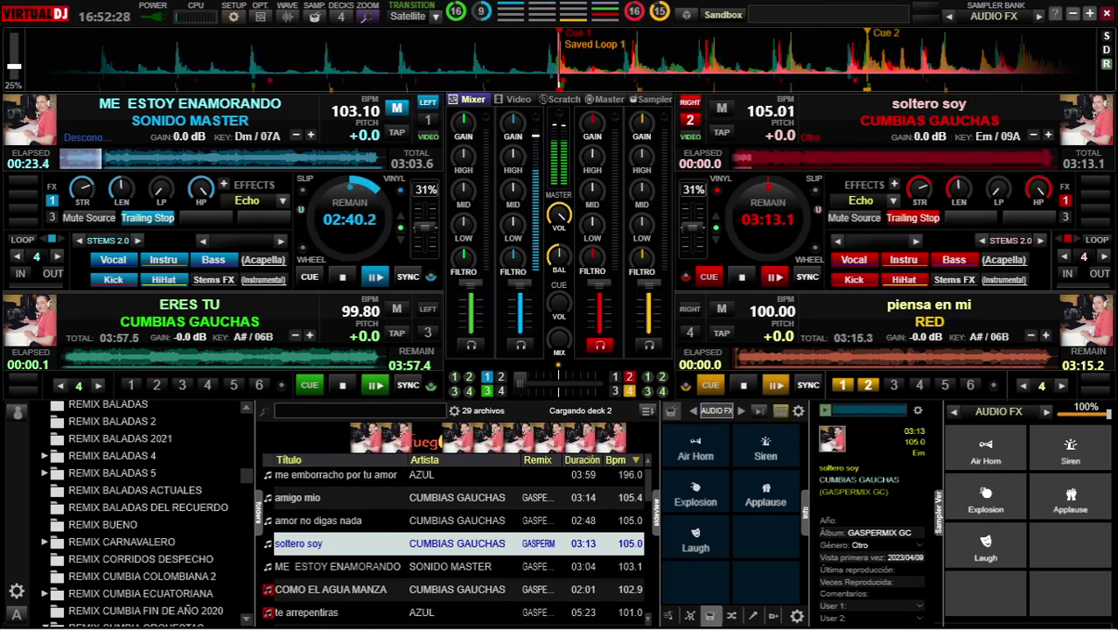
mouse_move(593, 127)
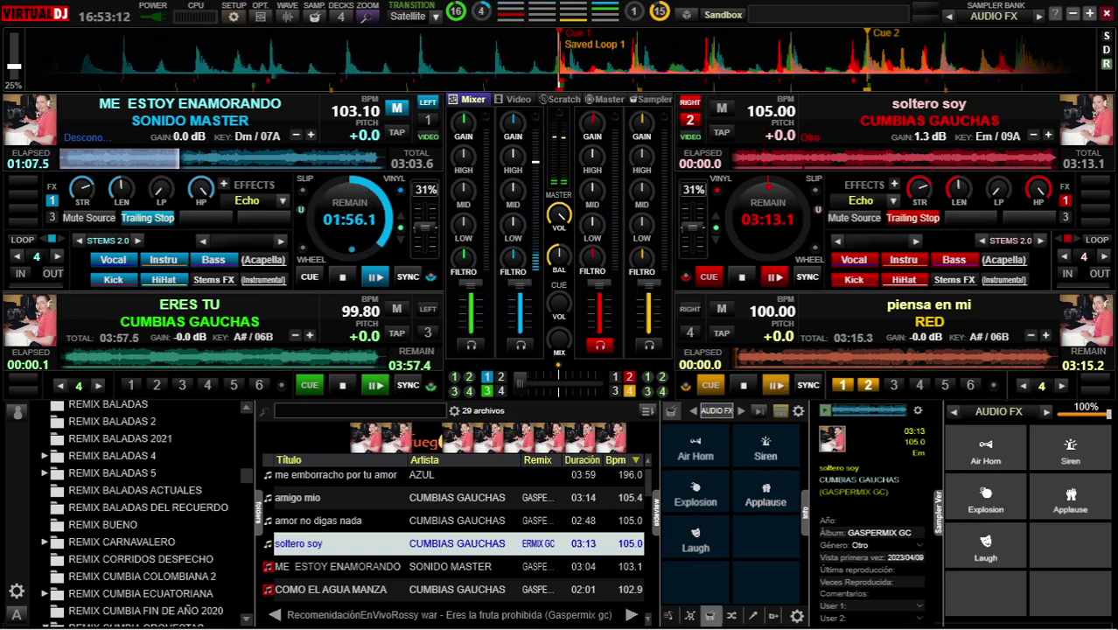
mouse_move(513, 124)
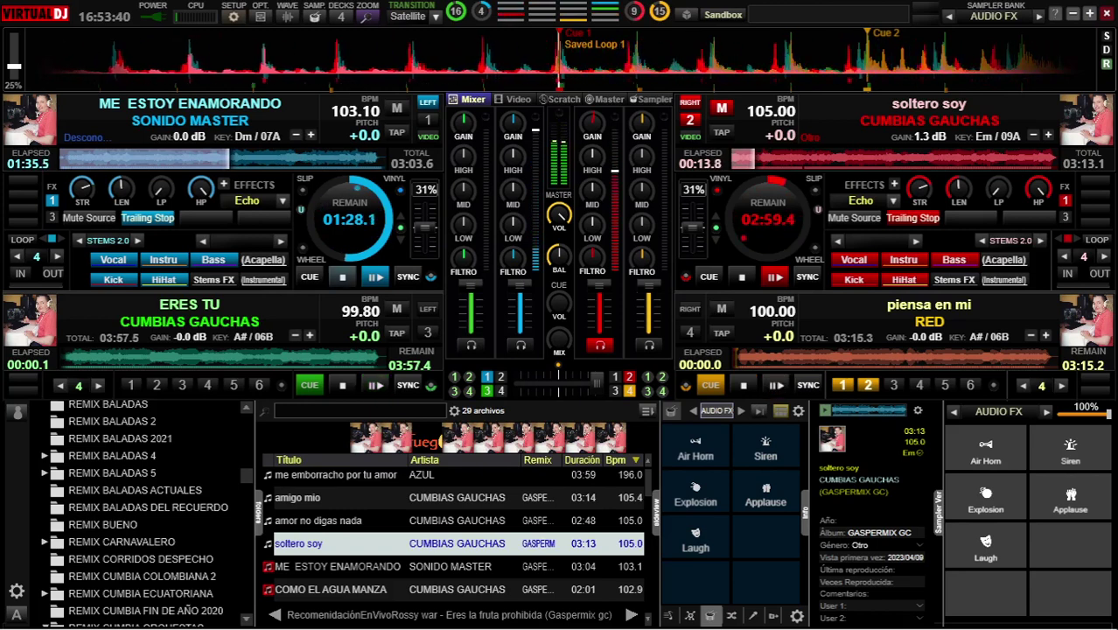
click(342, 277)
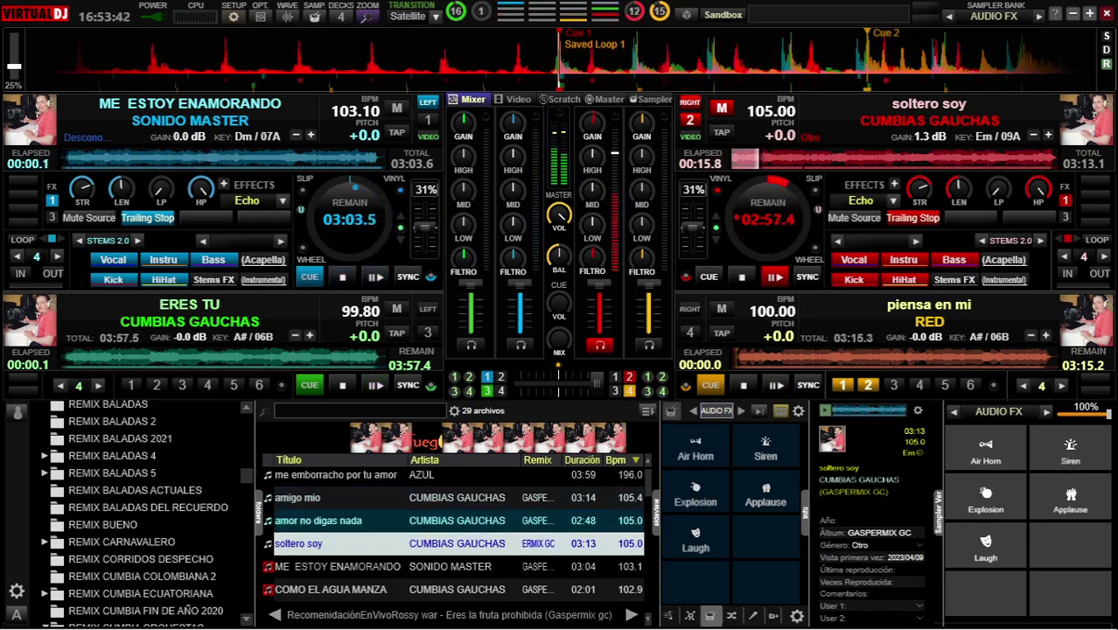
Load amor no digas nada onto deck 1 with 1.8 dB gain, mix fully over to it from soltero soy and stop deck 2
click(385, 520)
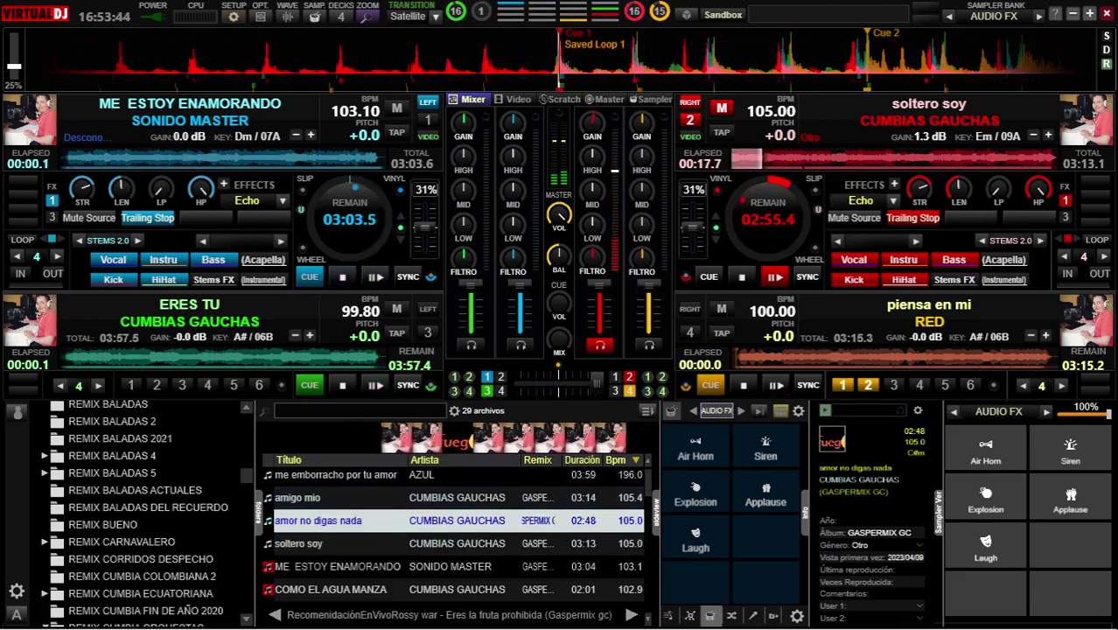
double_click(385, 520)
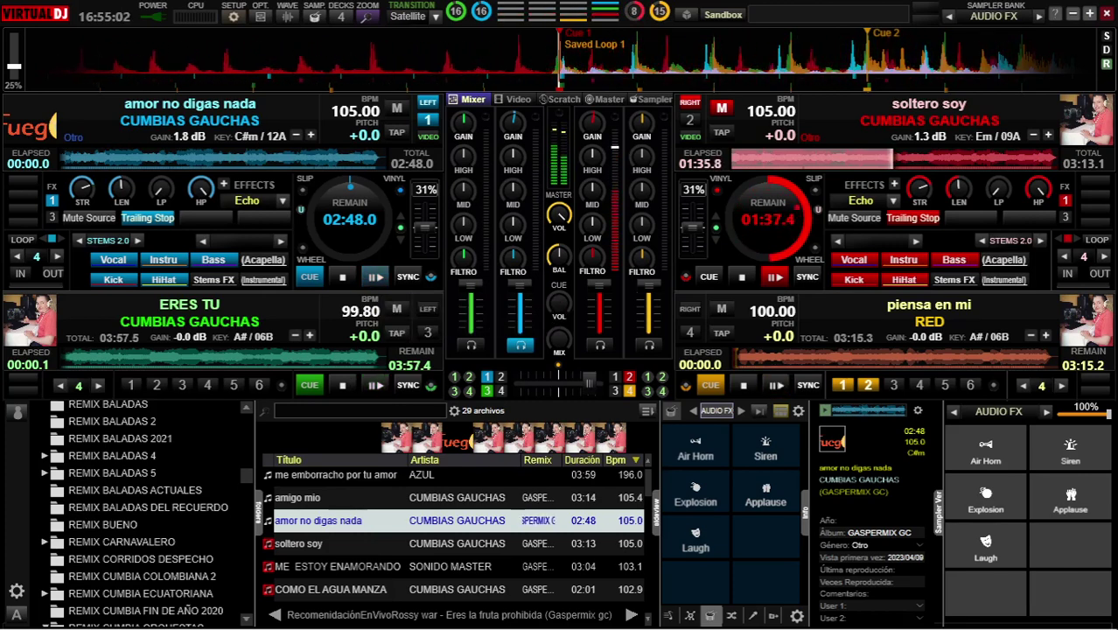
click(376, 277)
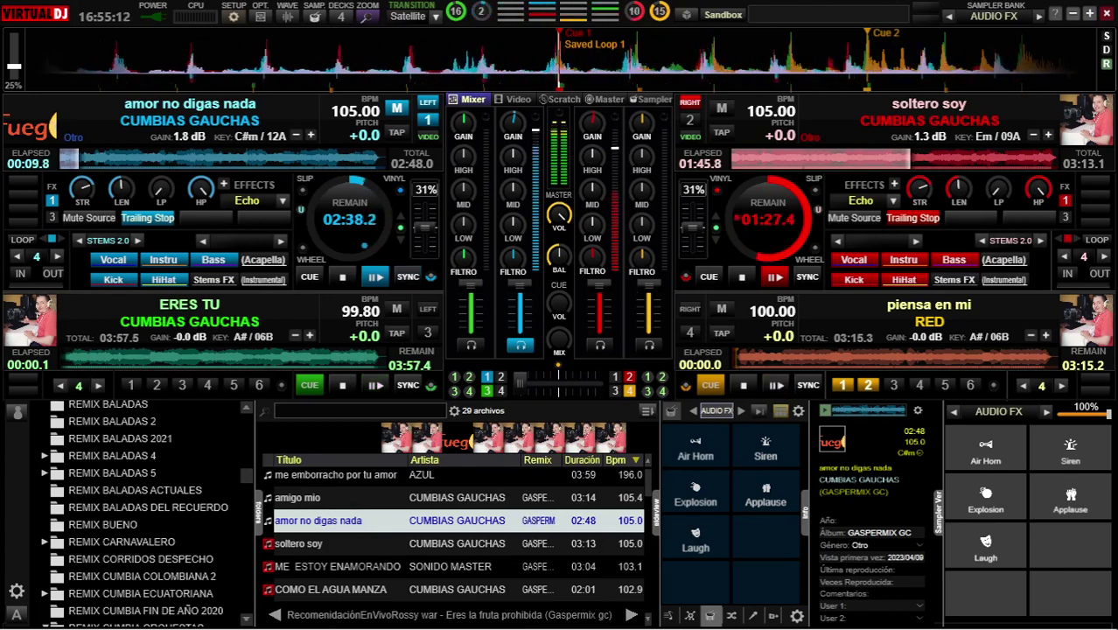
click(742, 276)
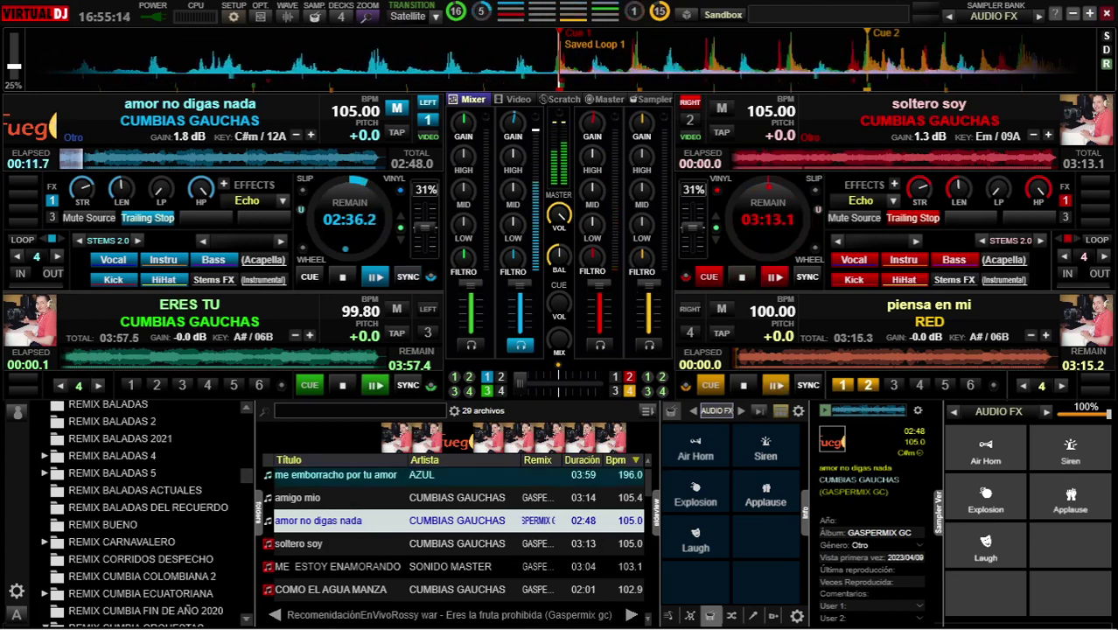
Load amigo mio onto deck 2 while amor no digas nada plays on deck 1
click(385, 498)
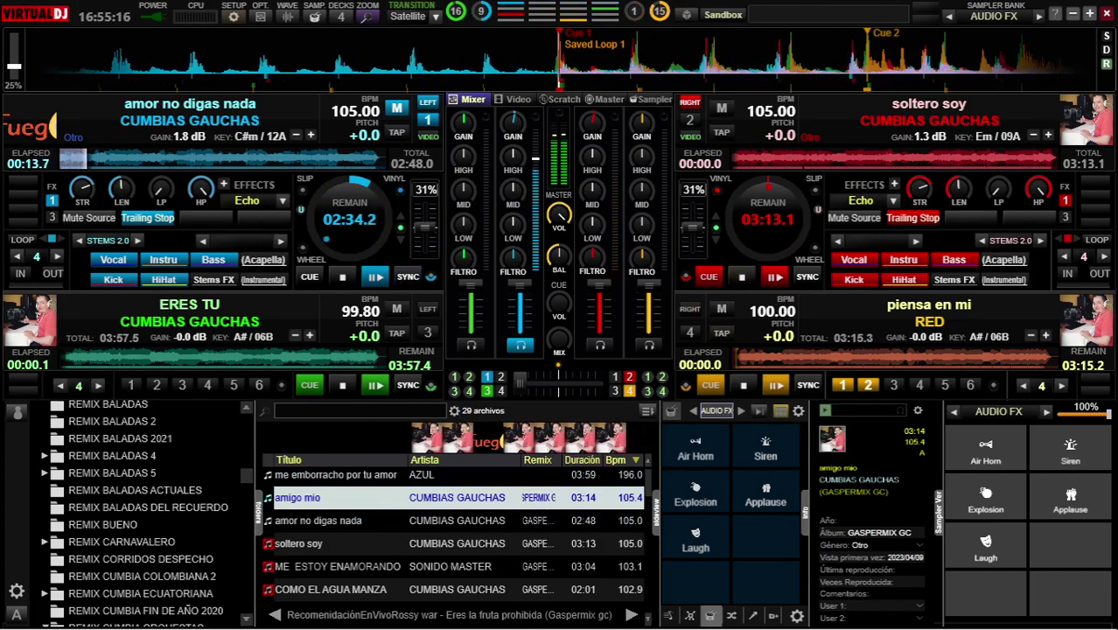
double_click(385, 498)
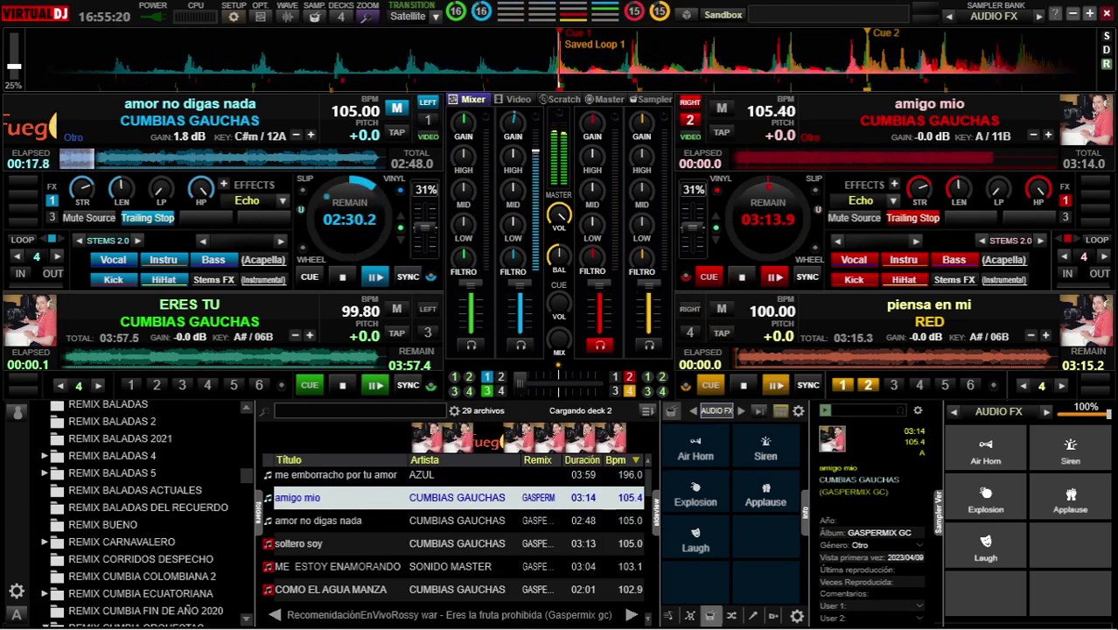
mouse_move(592, 124)
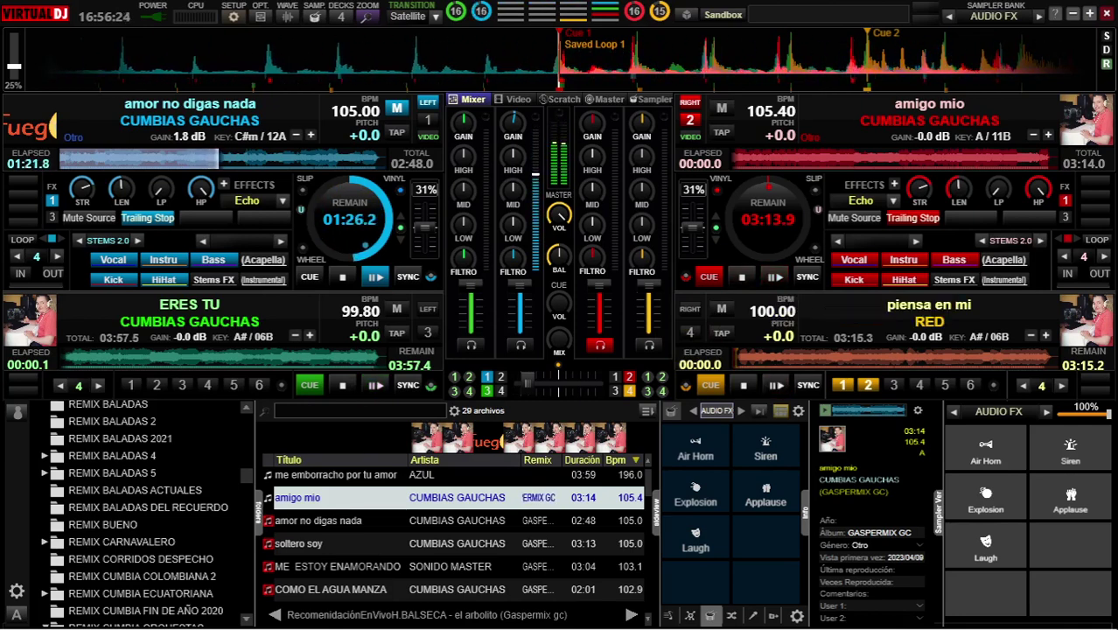
Start amigo mio on deck 2 in sync with amor no digas nada at 105.00 BPM and crossfade fully over to deck 2
click(774, 277)
click(807, 278)
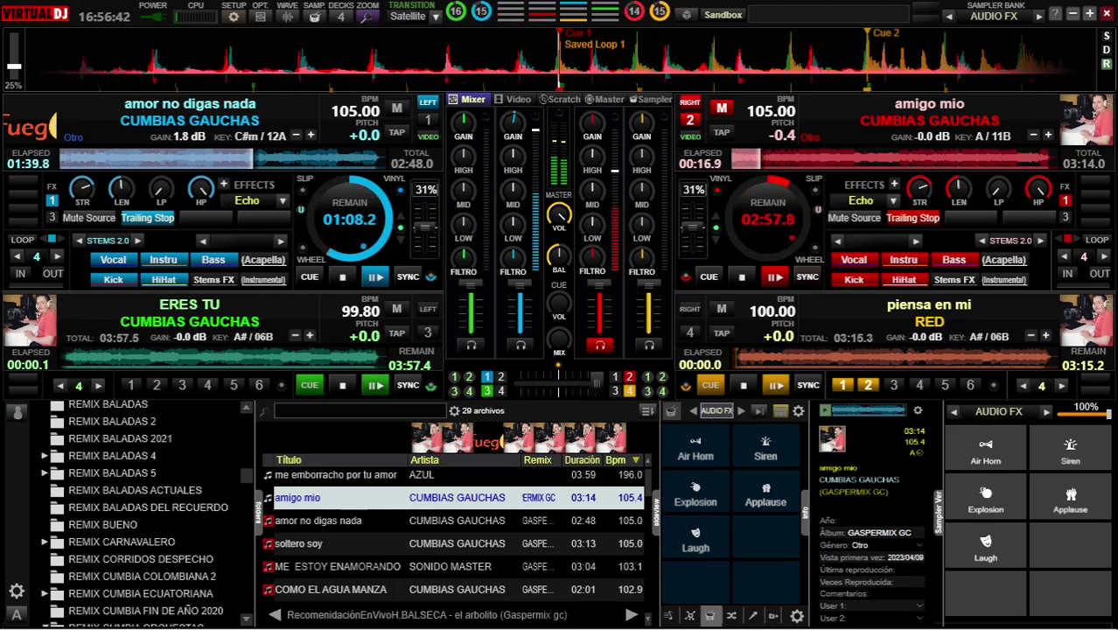
mouse_move(593, 124)
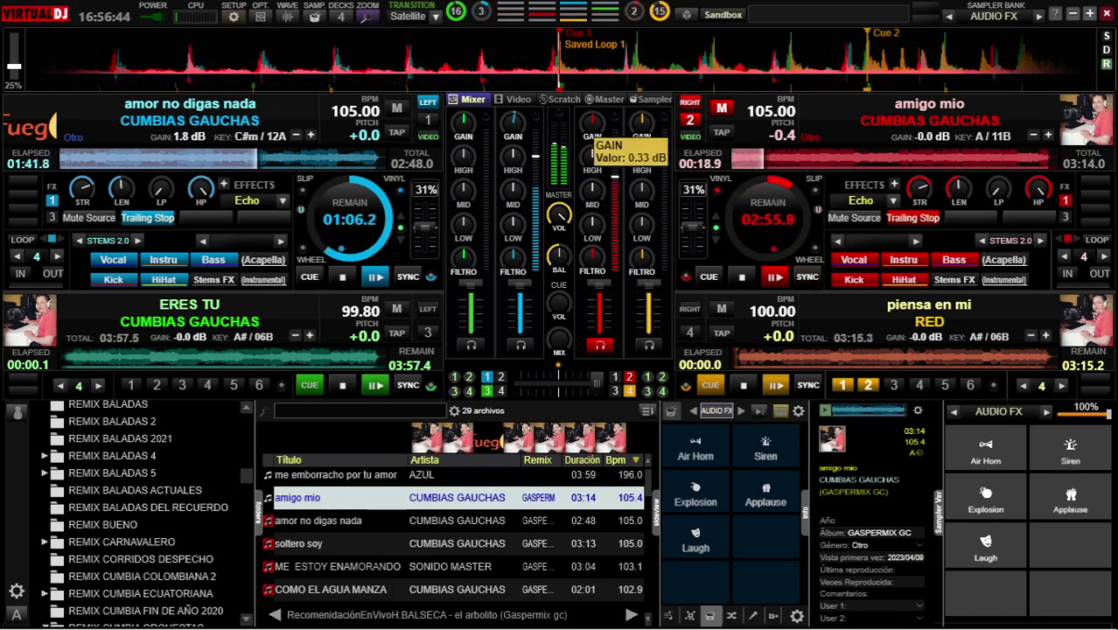
mouse_move(534, 219)
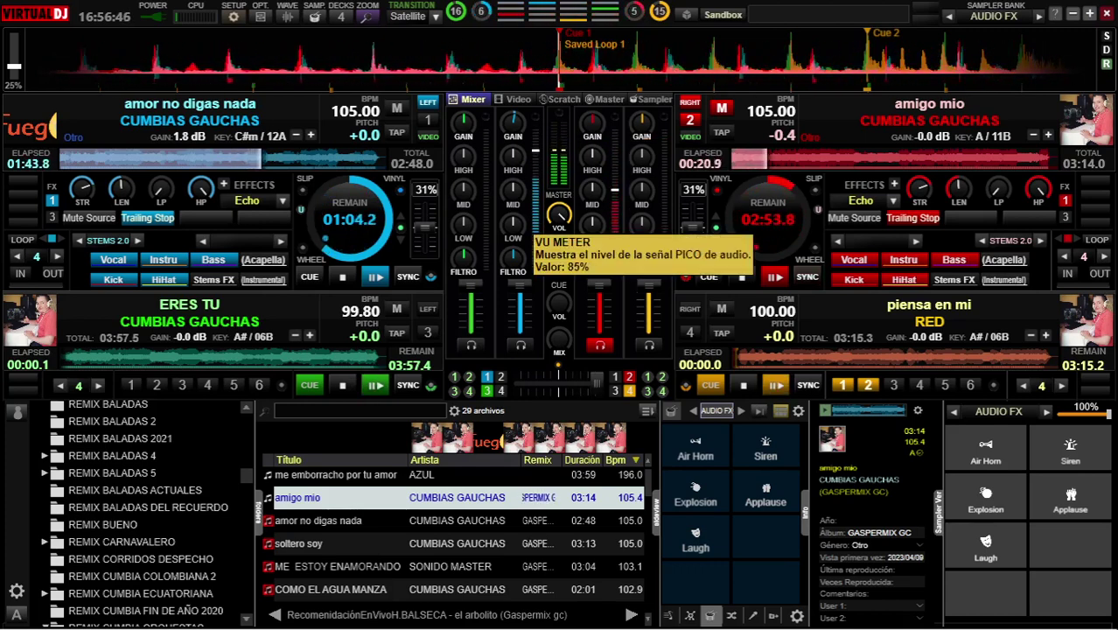
Move the playback of amor no digas nada on deck 1 back twice, ending at about the middle of the track
click(140, 158)
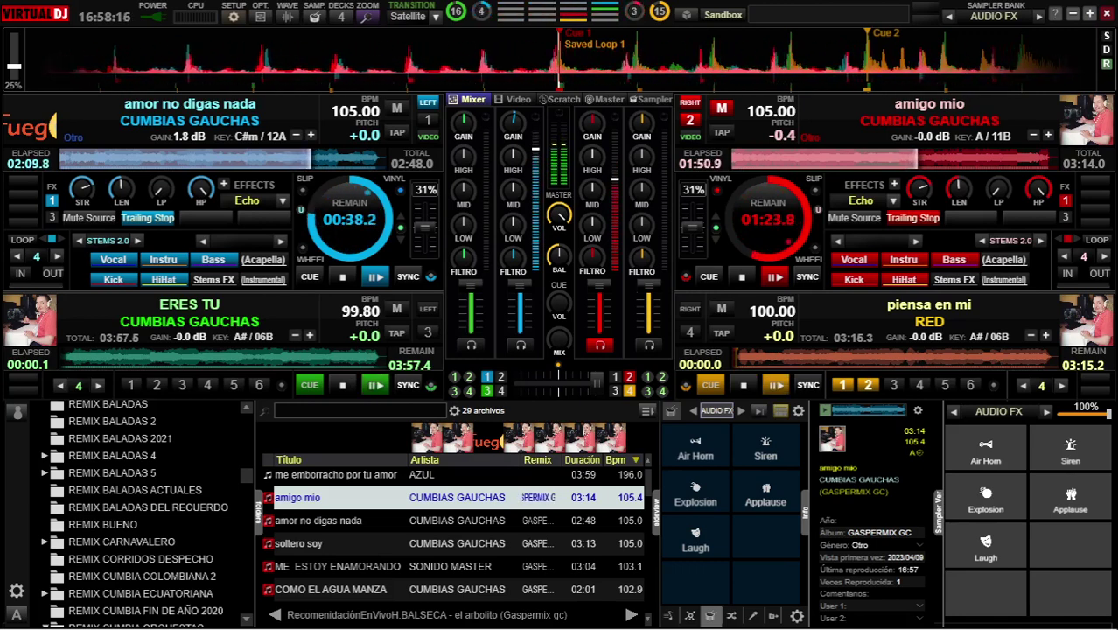
click(219, 158)
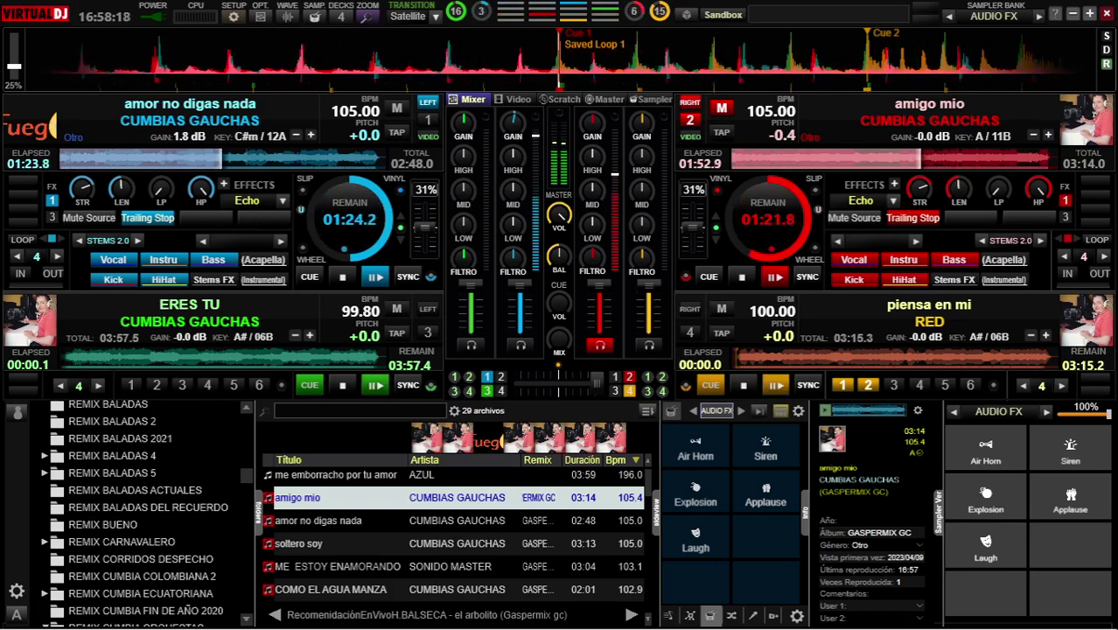